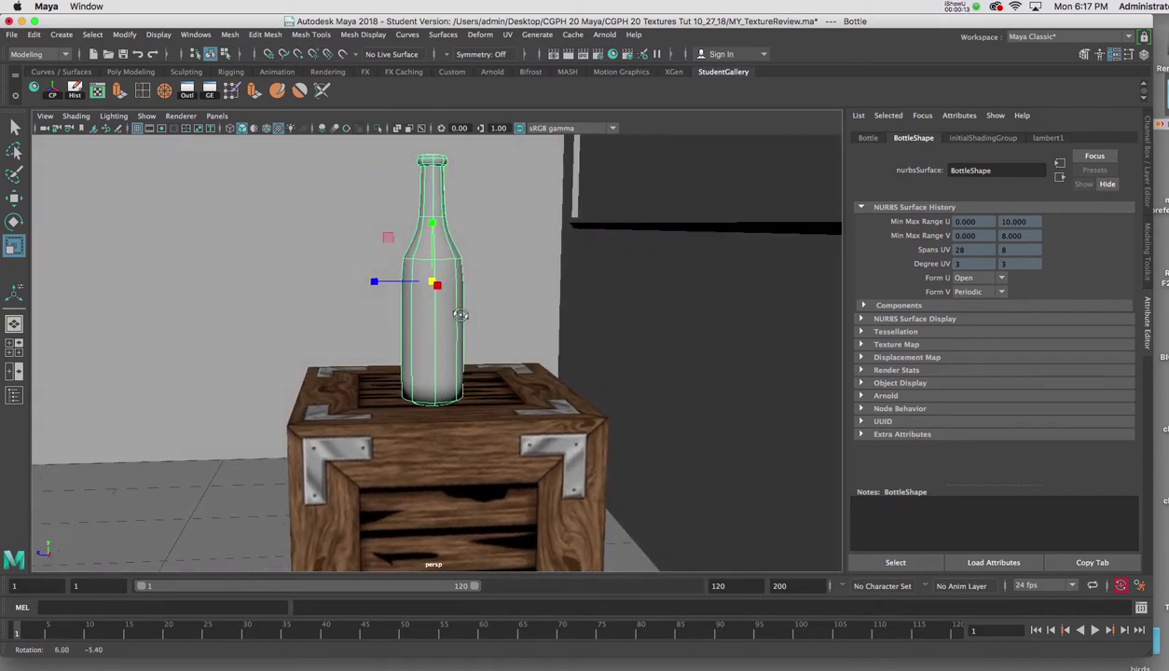
Step: In the front view, move the existing bottle along X until it stands behind the armchair's backrest
alt+middle_drag(497, 311, 485, 338)
mouse_move(485, 338)
alt+mouse_down()
mouse_move(473, 331)
mouse_move(491, 326)
mouse_move(477, 321)
mouse_move(490, 332)
mouse_move(480, 340)
alt+mouse_up()
key(space)
key(space)
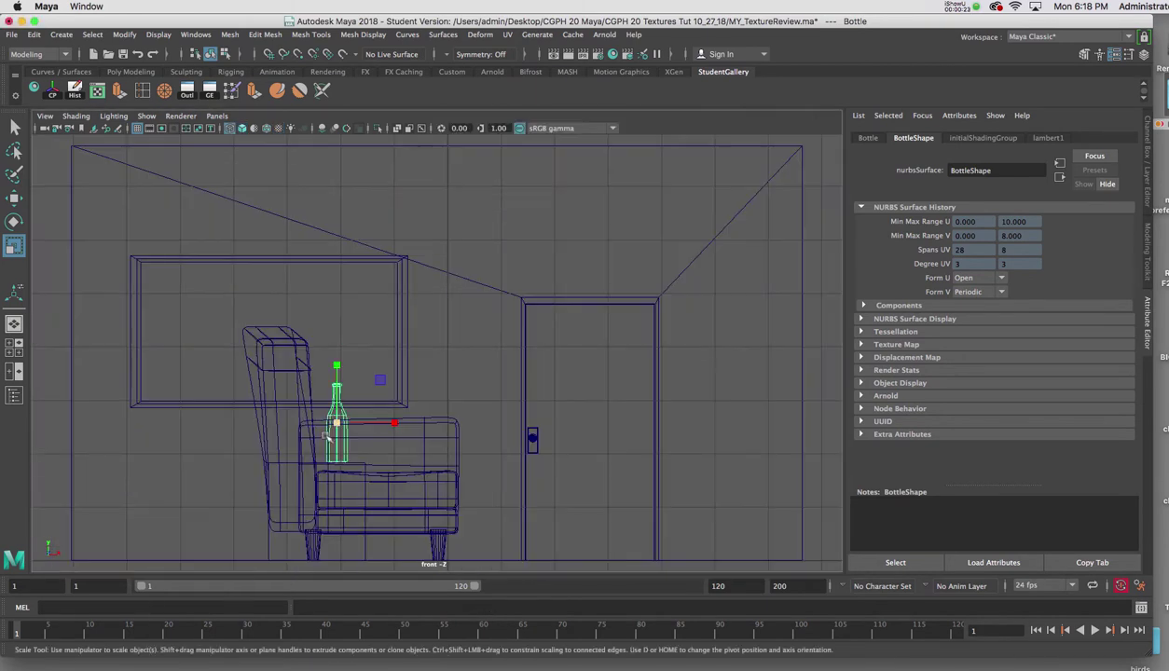
key(f)
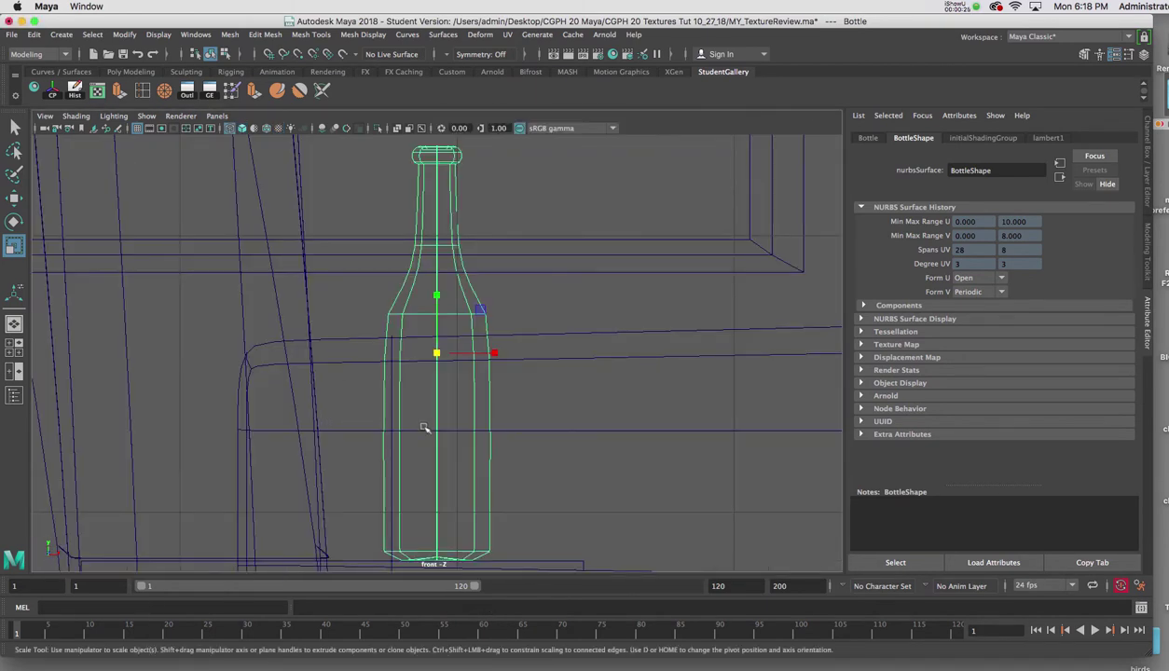
scroll(450, 418, down, 5)
key(w)
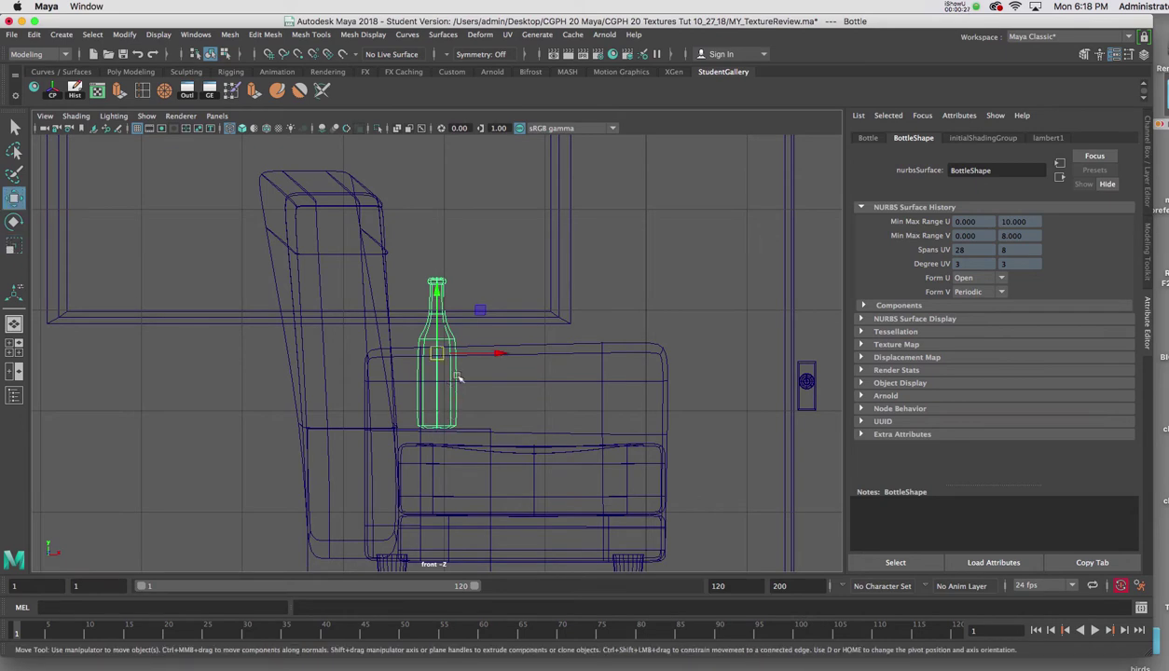
drag(494, 353, 282, 349)
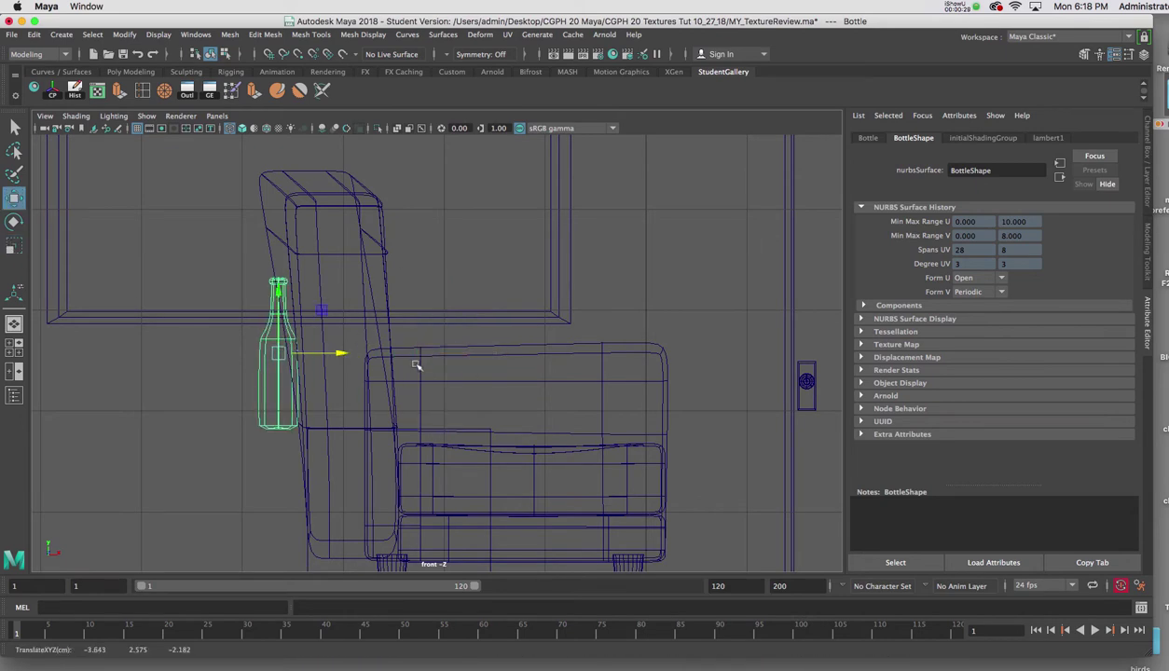
Step: Start a degree-2 CV curve over the armchair, placing points for the flat base and rounded bottom corner of a bottle profile
key(space)
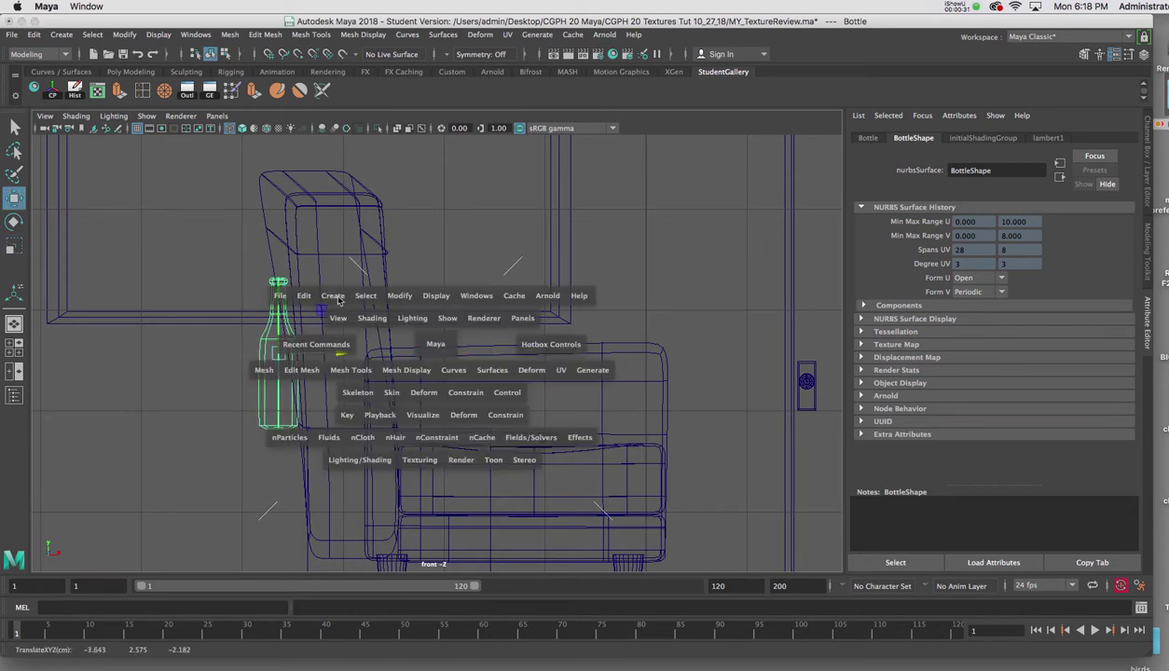
click(339, 299)
mouse_move(373, 395)
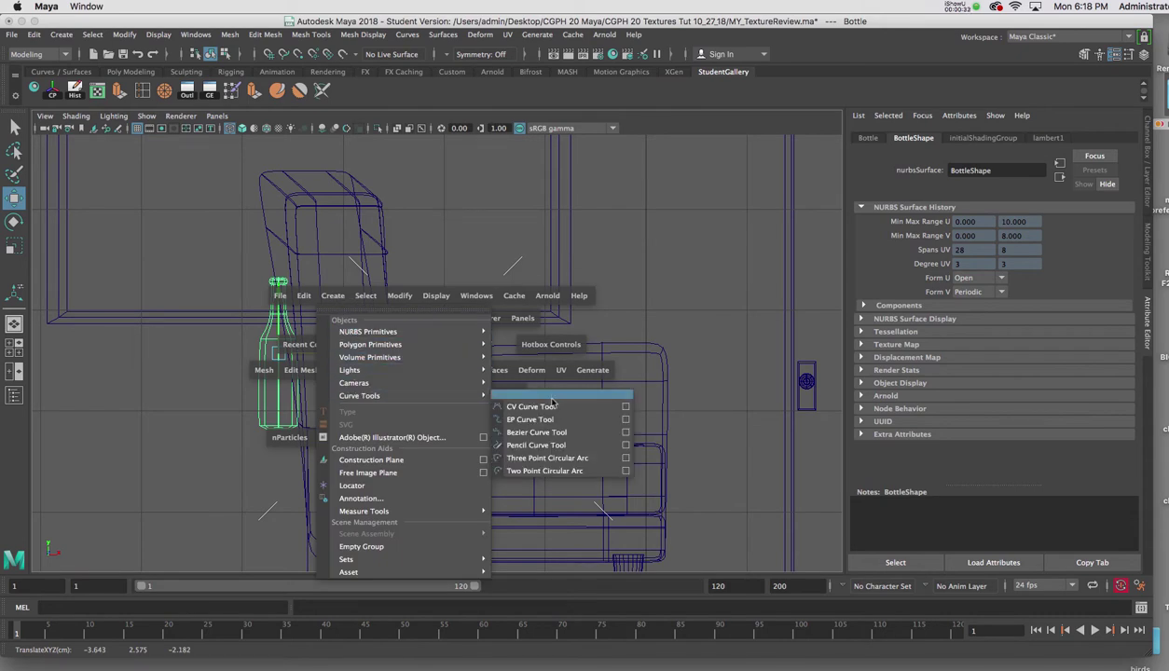
click(626, 407)
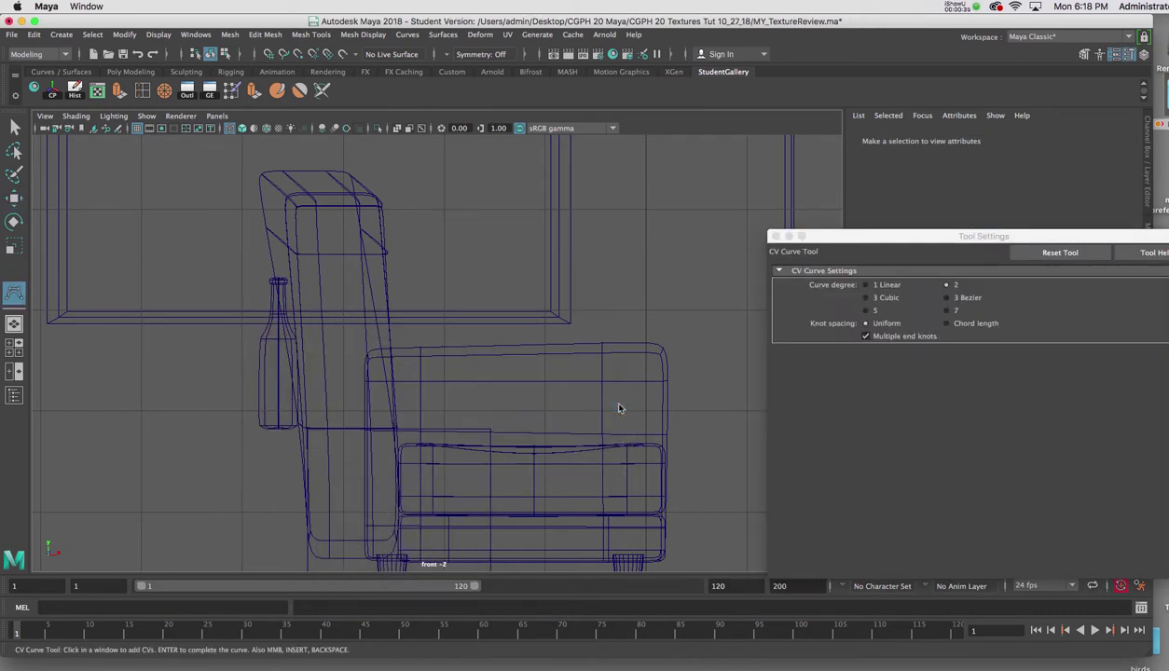
click(776, 236)
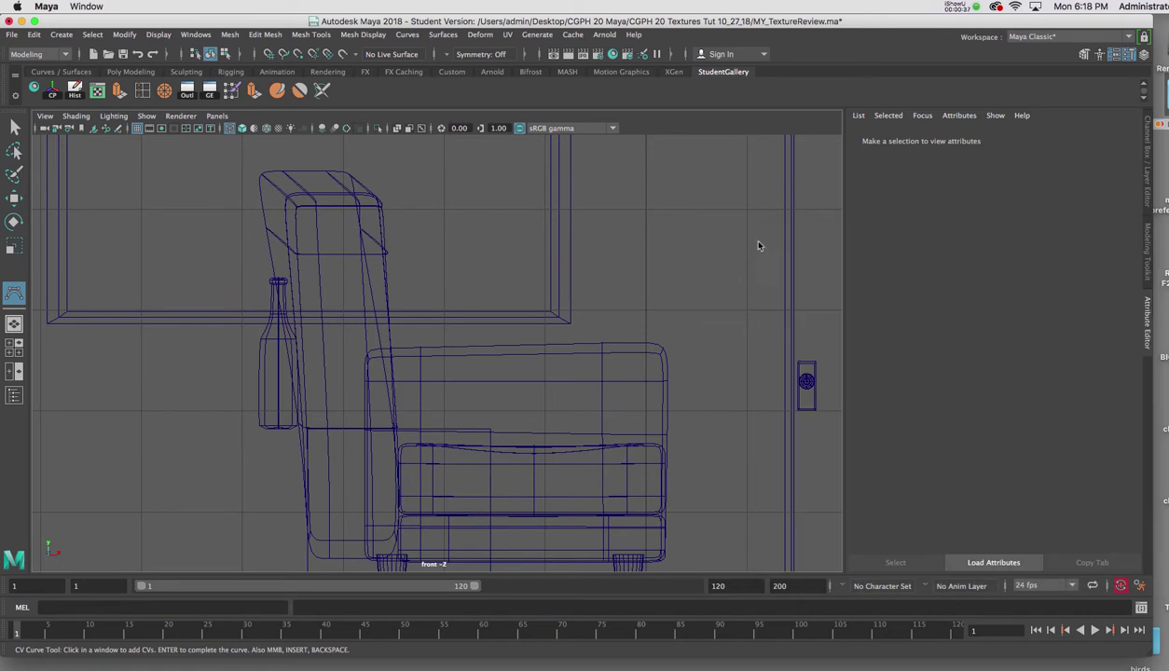
scroll(543, 339, up, 3)
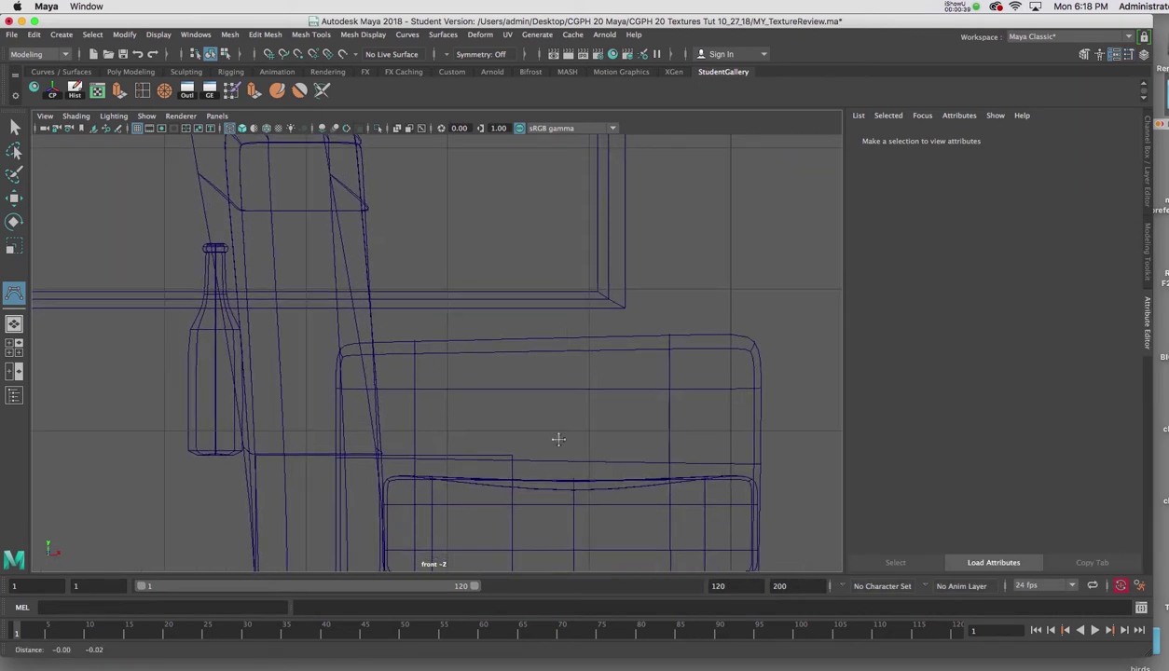
alt+middle_drag(561, 425, 657, 399)
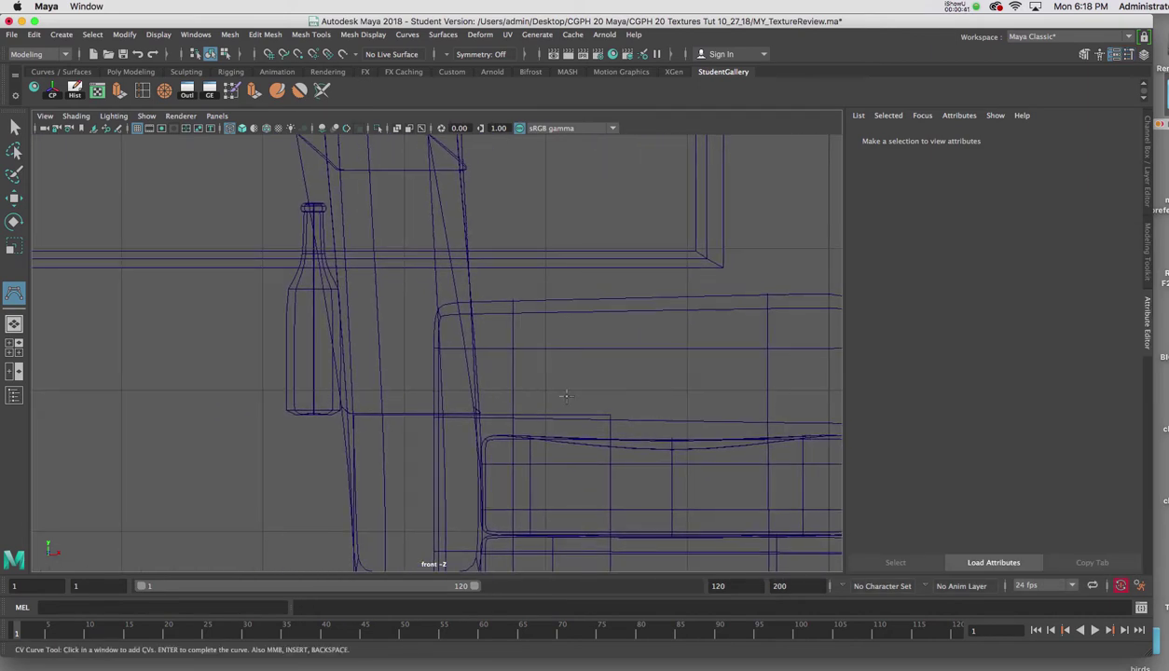
click(537, 412)
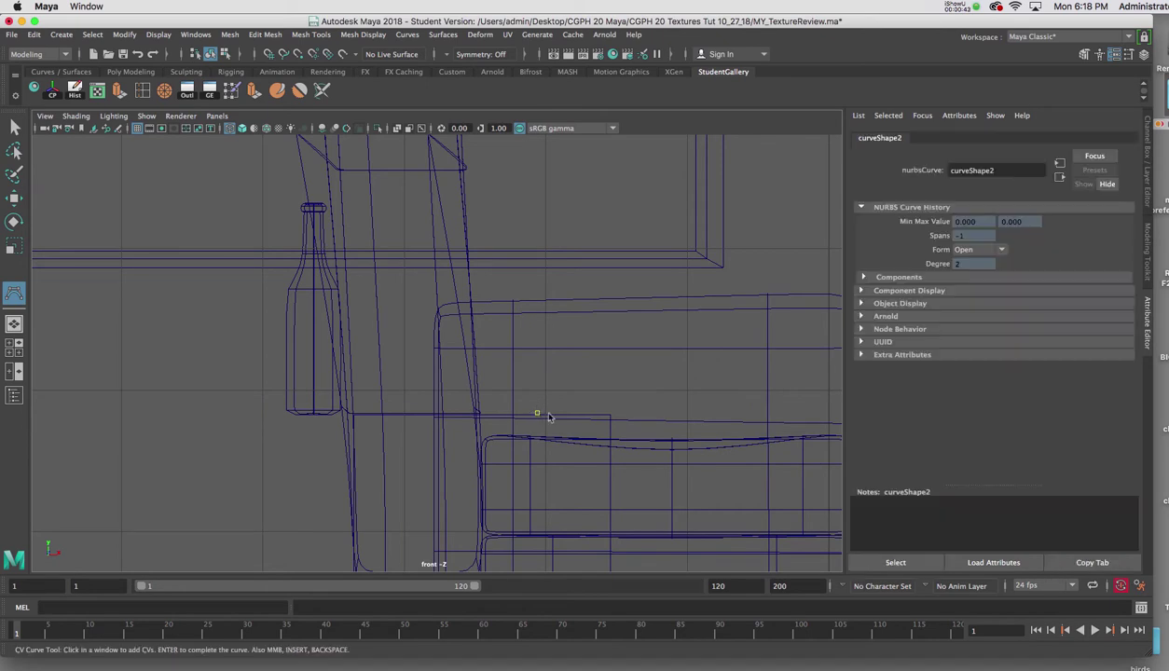
click(551, 412)
click(556, 411)
click(563, 410)
click(567, 404)
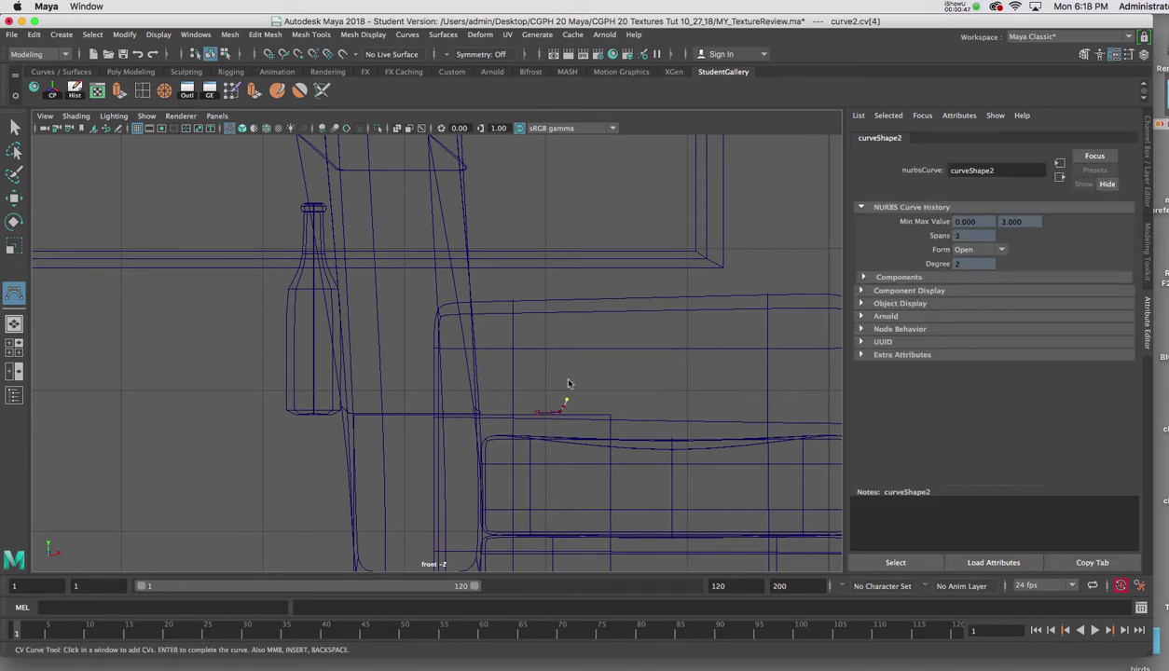
Step: Continue the profile up the straight side, shoulder and neck to a hooked lip, and finish the curve
click(567, 380)
click(566, 302)
click(562, 290)
click(556, 279)
click(547, 250)
click(547, 217)
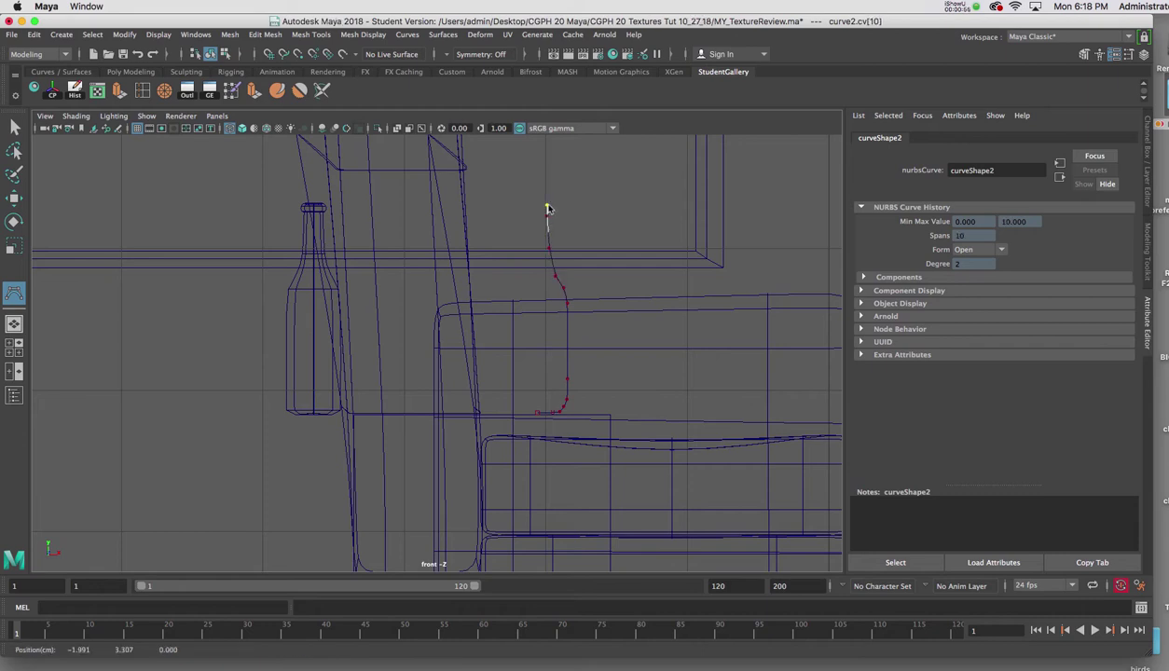
click(550, 207)
click(551, 200)
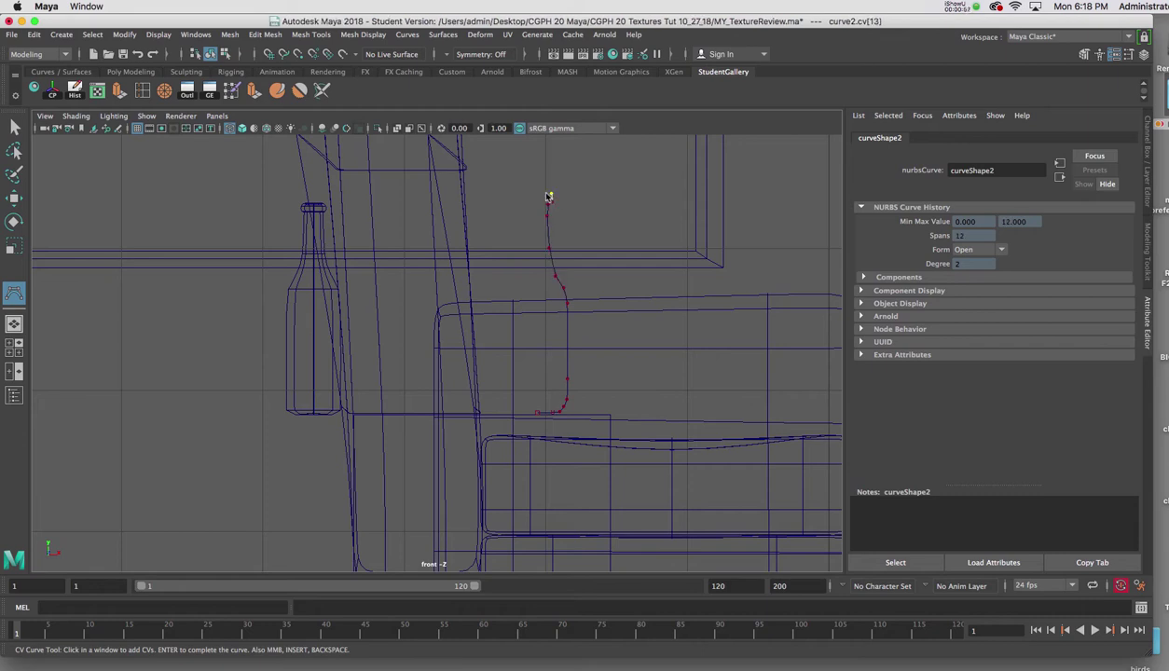
click(547, 199)
click(543, 201)
key(w)
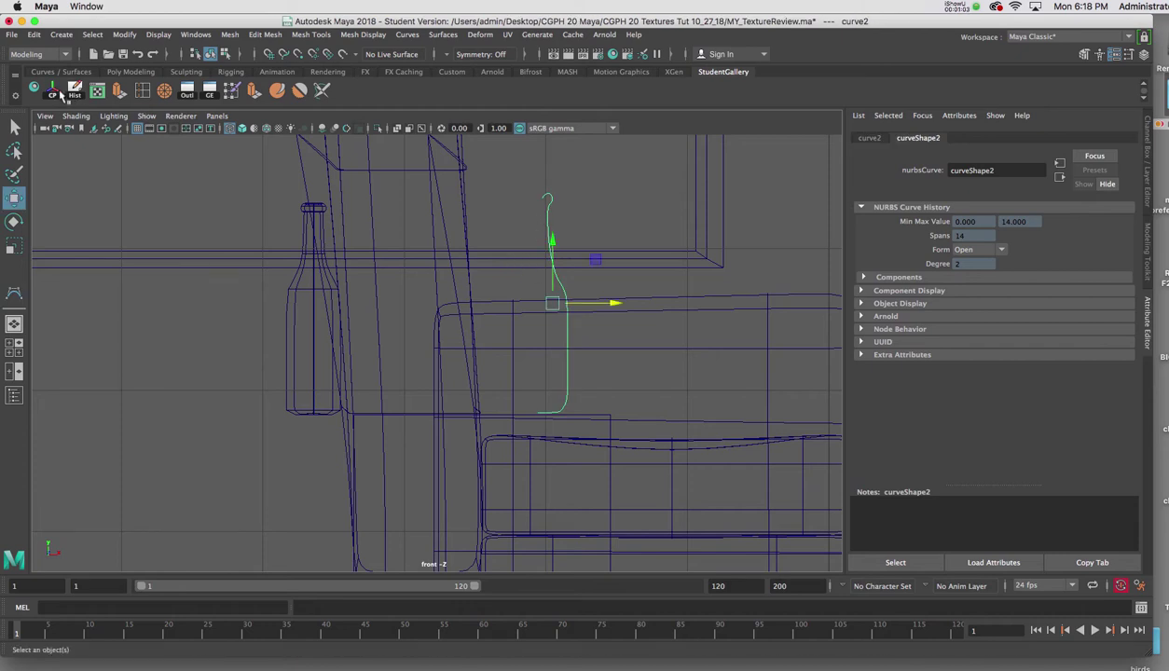
Step: Move the profile curve's pivot to just beyond the inner end of its base as the revolve axis
scroll(334, 265, up, 3)
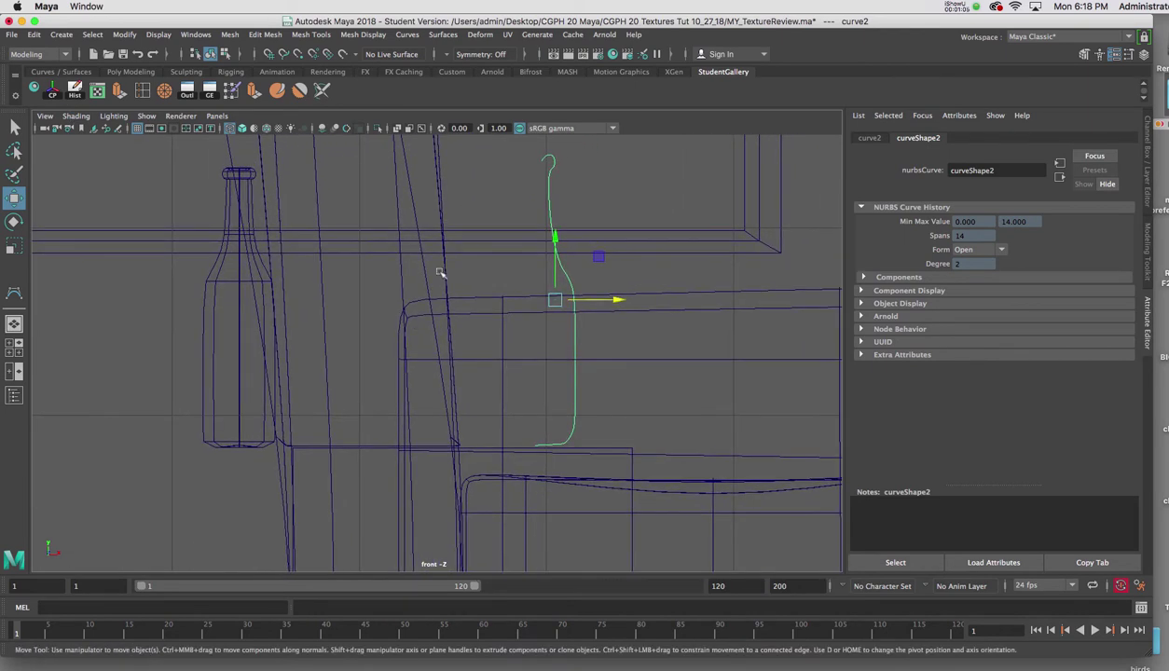
scroll(441, 268, up, 2)
alt+middle_drag(460, 411, 378, 354)
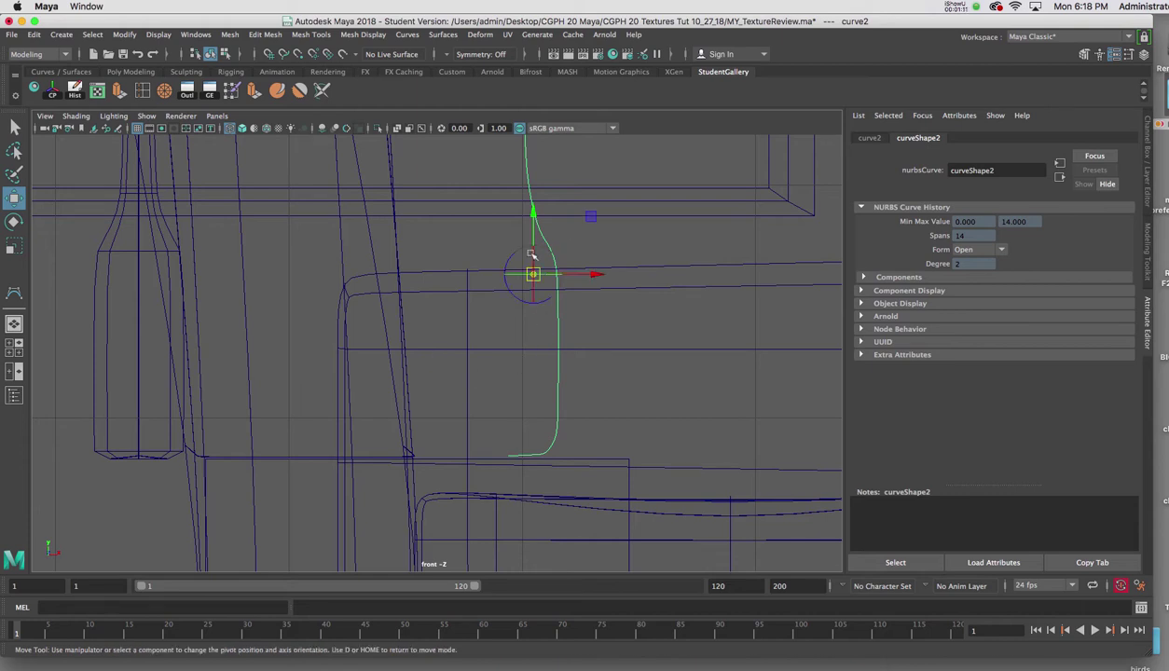
drag(525, 213, 514, 467)
drag(602, 456, 572, 453)
scroll(583, 439, down, 5)
scroll(576, 439, up, 3)
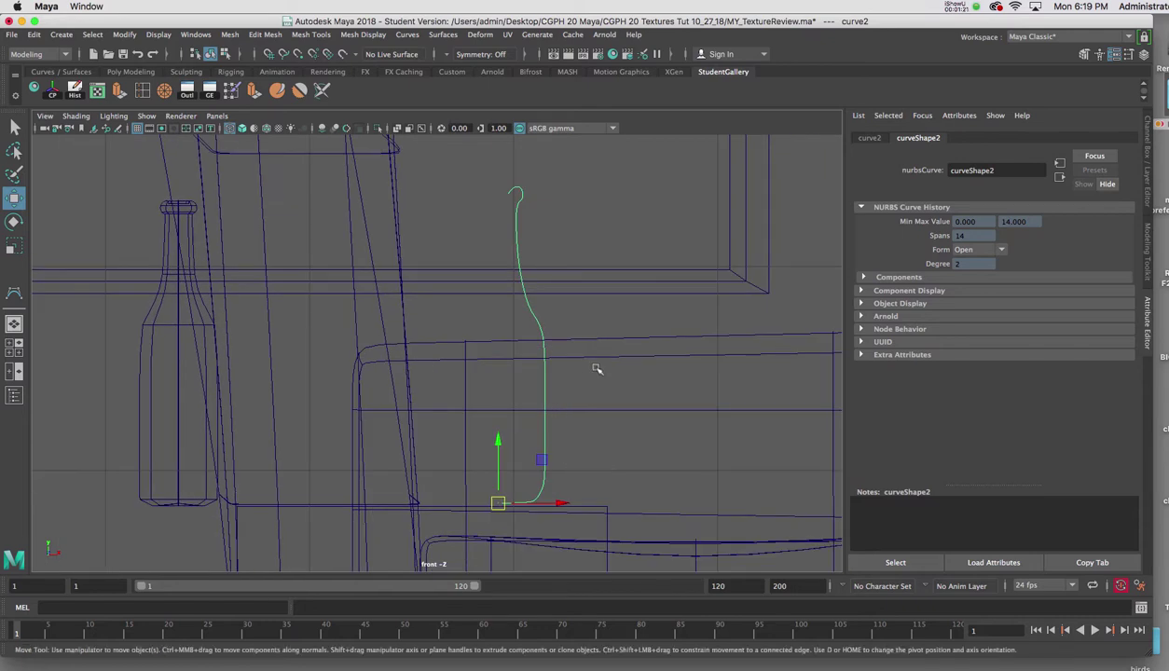
Step: Reset the Revolve options to their defaults and set the output geometry to Polygons
key(space)
click(652, 395)
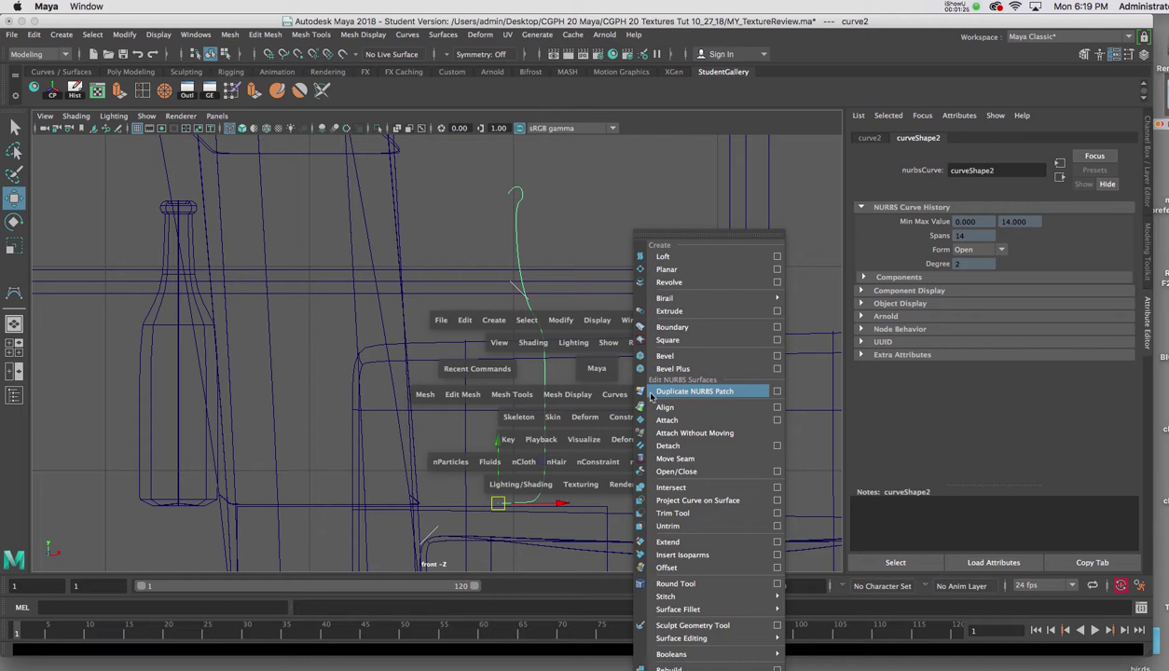
click(777, 283)
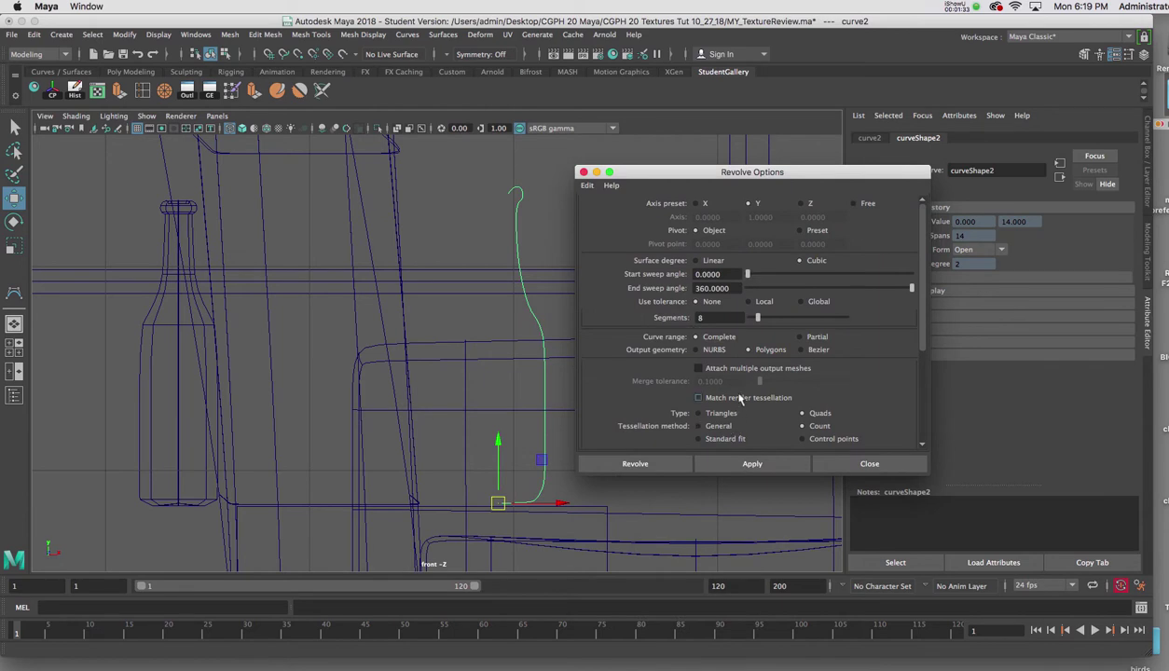
click(588, 185)
click(616, 210)
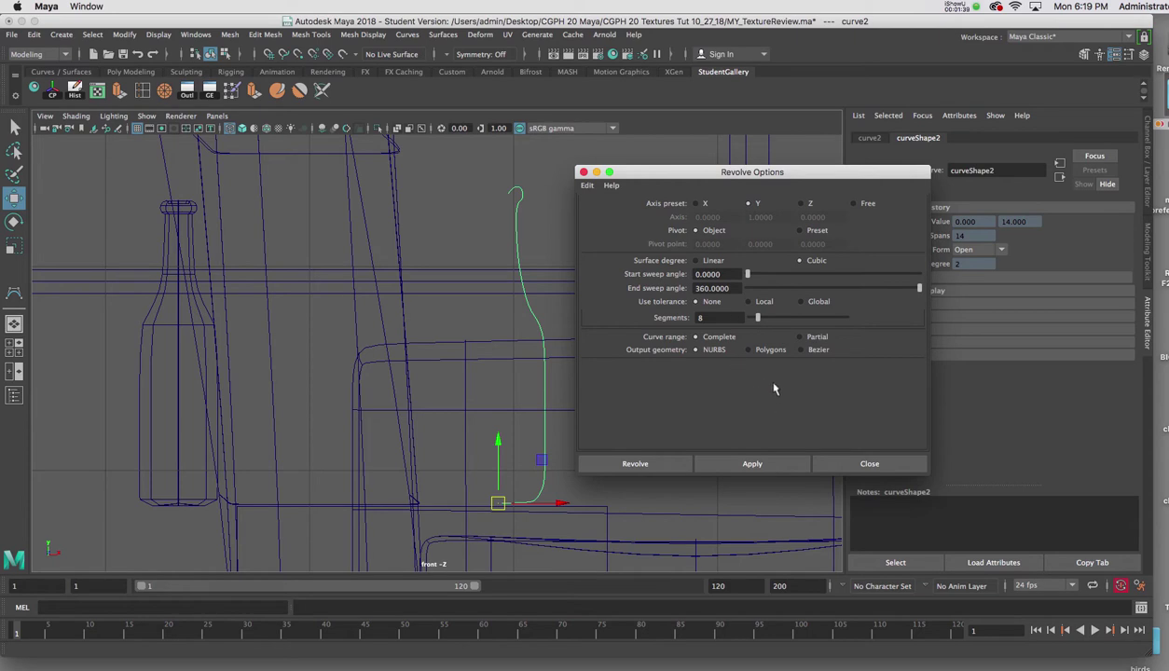
click(748, 350)
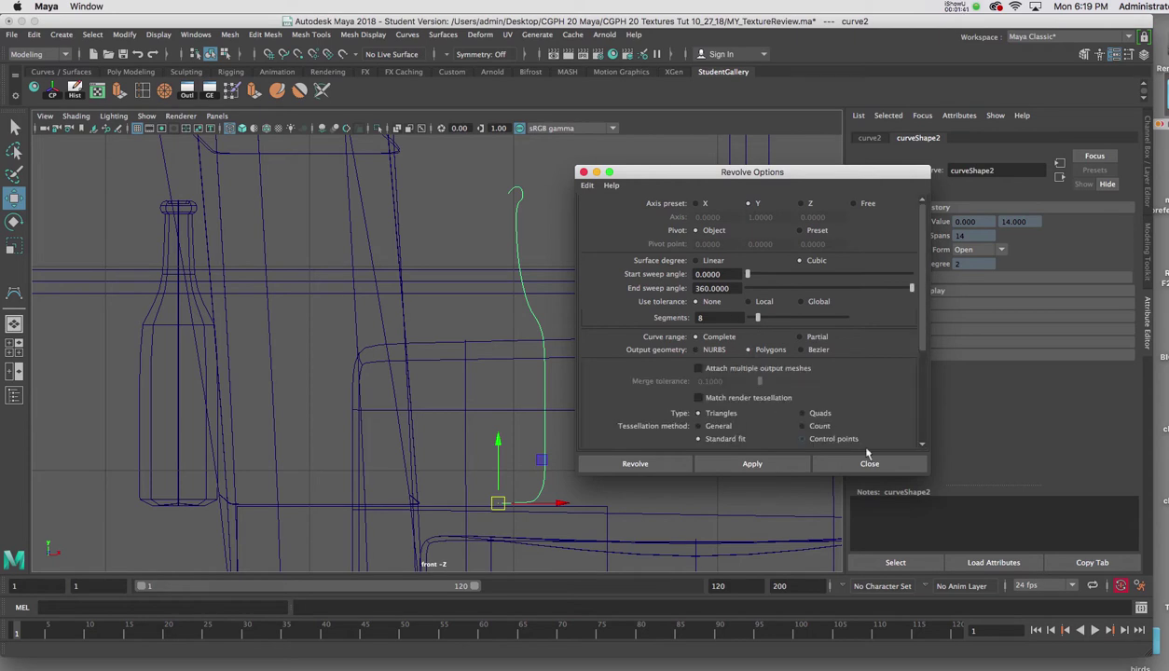
Step: Set the tessellation method to Control points and revolve the profile curve around Y into a bottle
drag(922, 470, 958, 565)
drag(768, 173, 768, 107)
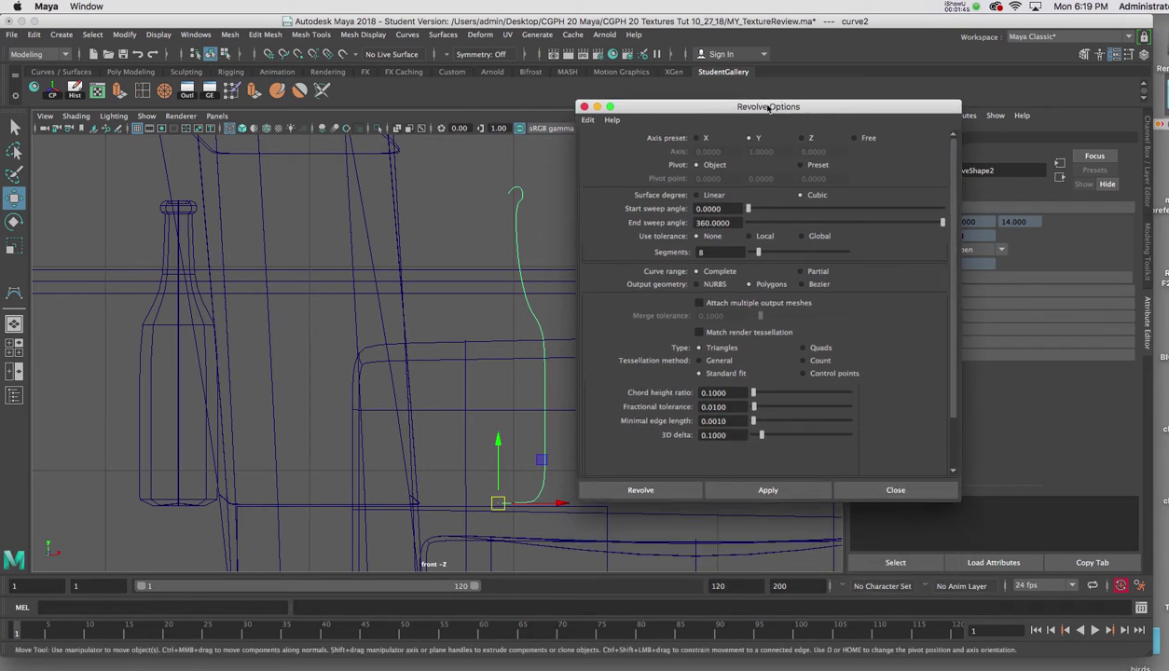
drag(950, 502, 968, 524)
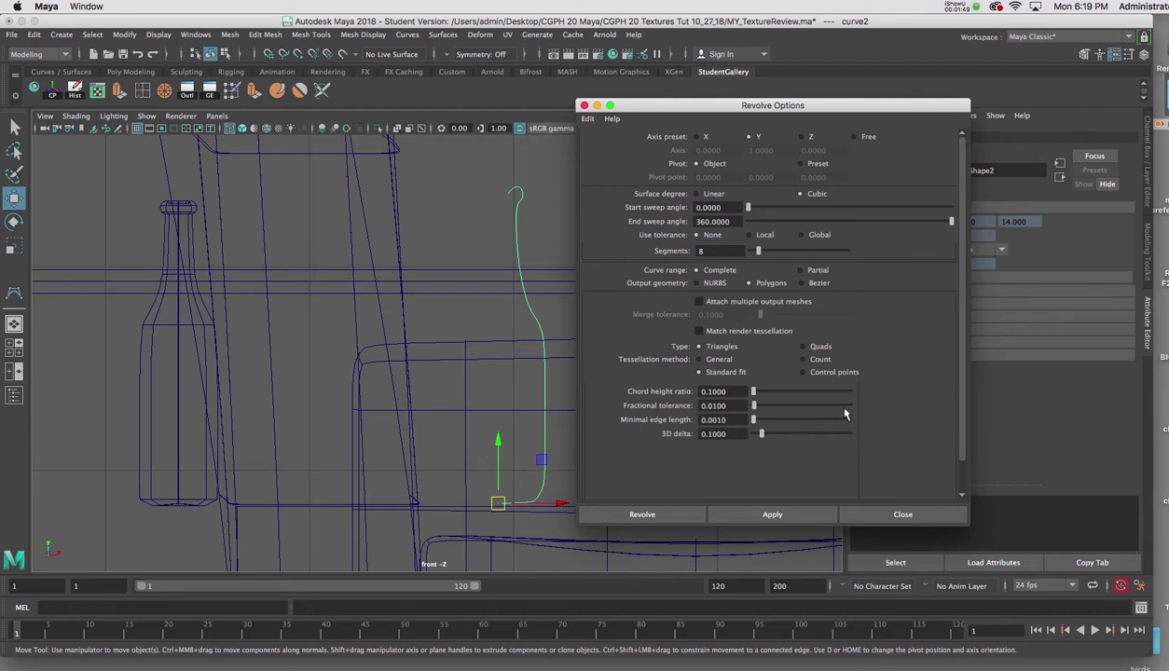
click(803, 372)
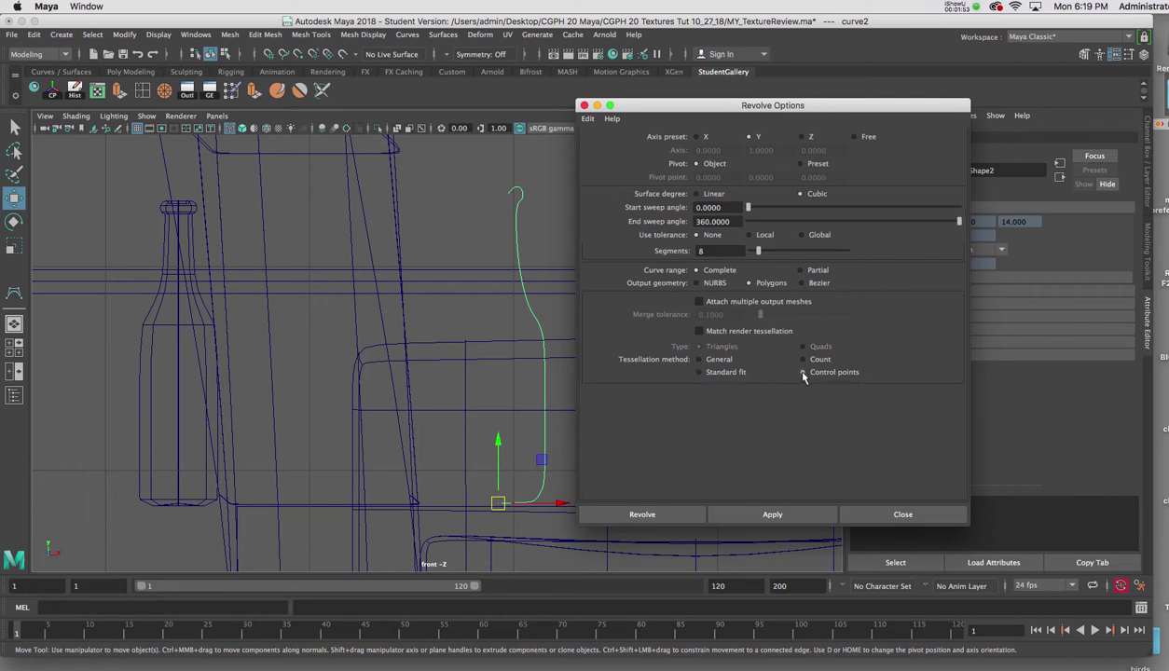
click(745, 514)
drag(648, 112, 790, 137)
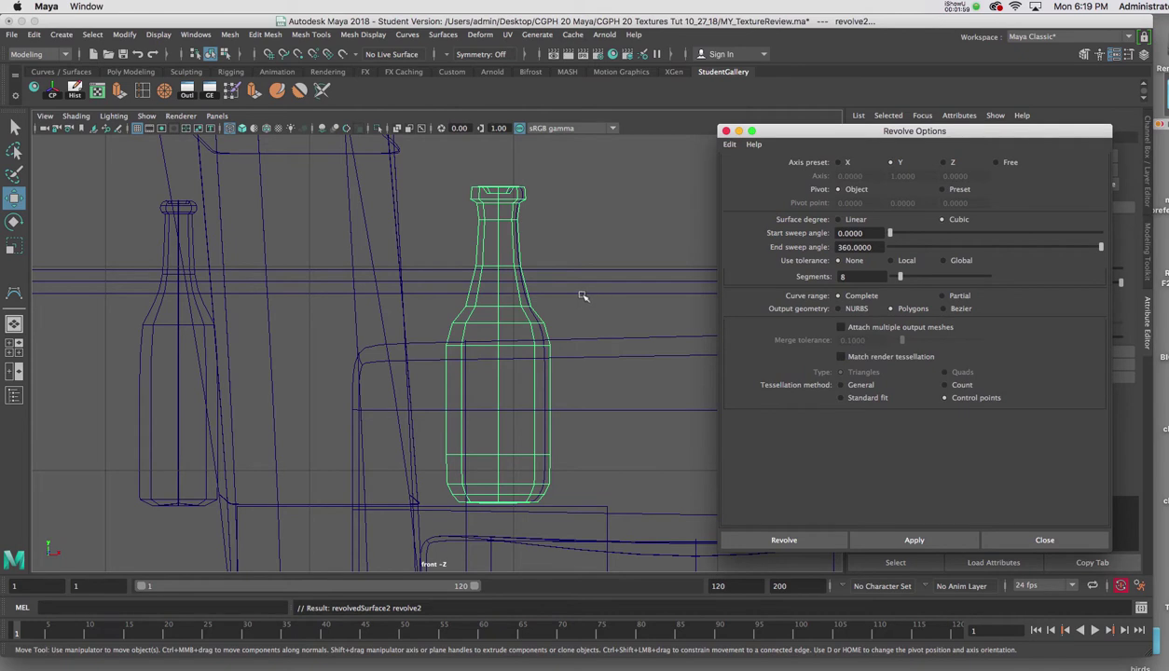
Step: Center the revolved bottle's pivot and move the bottle along X, clear of its profile curve
click(53, 90)
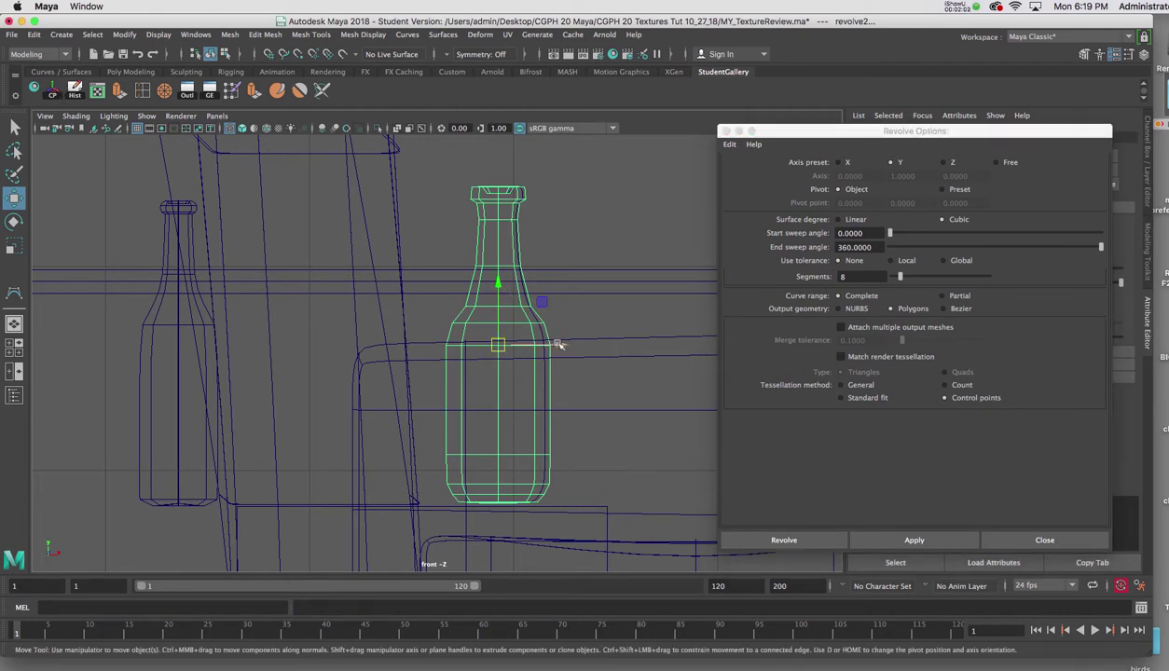
drag(557, 344, 491, 360)
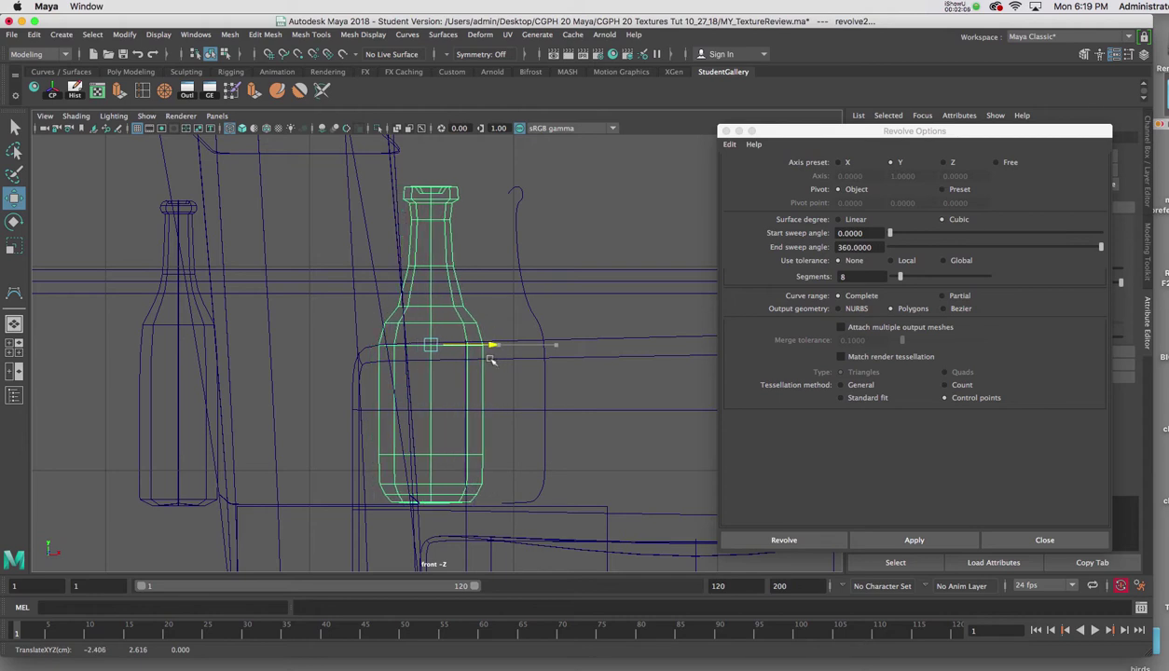
Step: Shift the profile curve slightly toward the bottle to slim it, and fine-tune the lower neck's control vertex along X
click(519, 254)
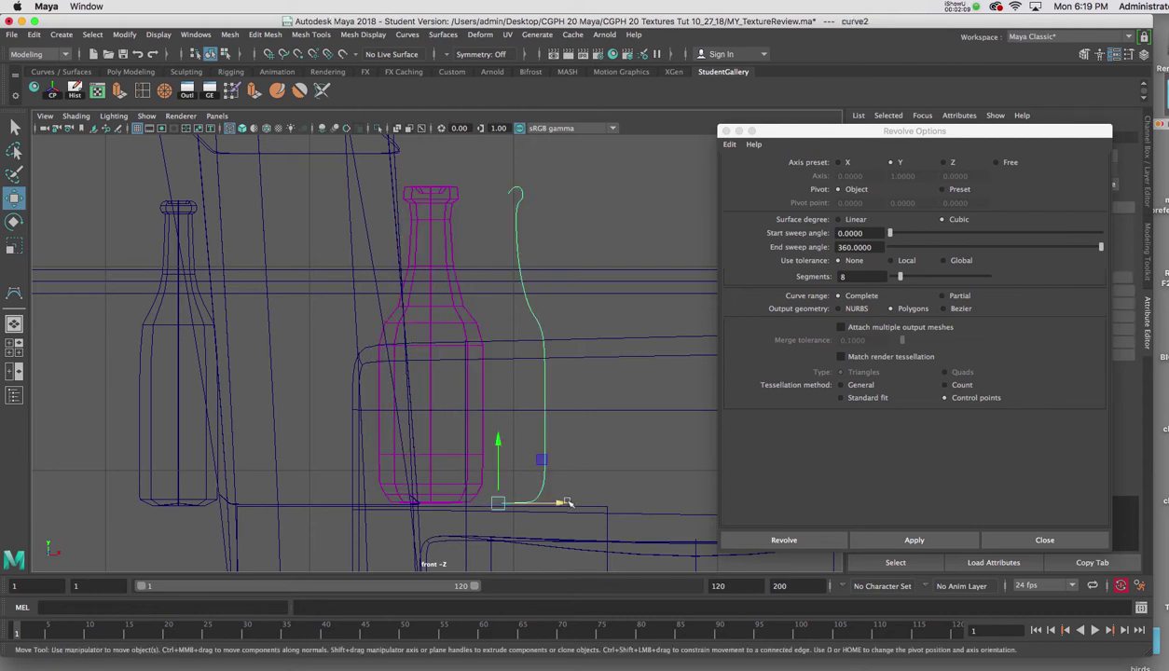
drag(560, 504, 555, 504)
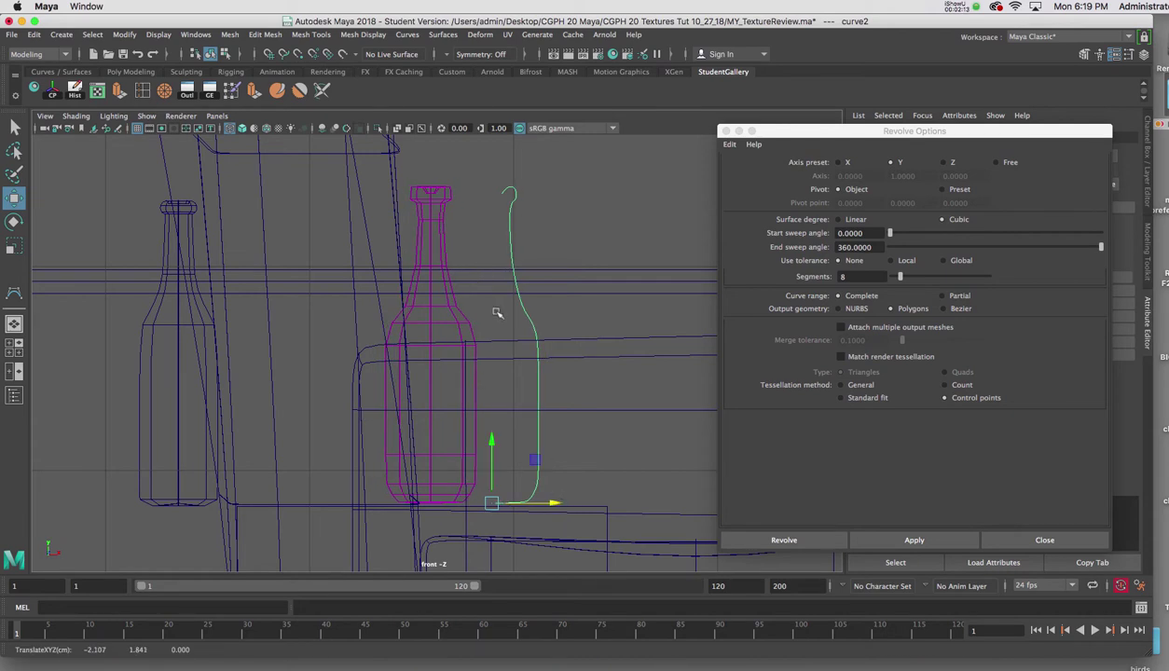
right_drag(512, 267, 461, 271)
click(515, 266)
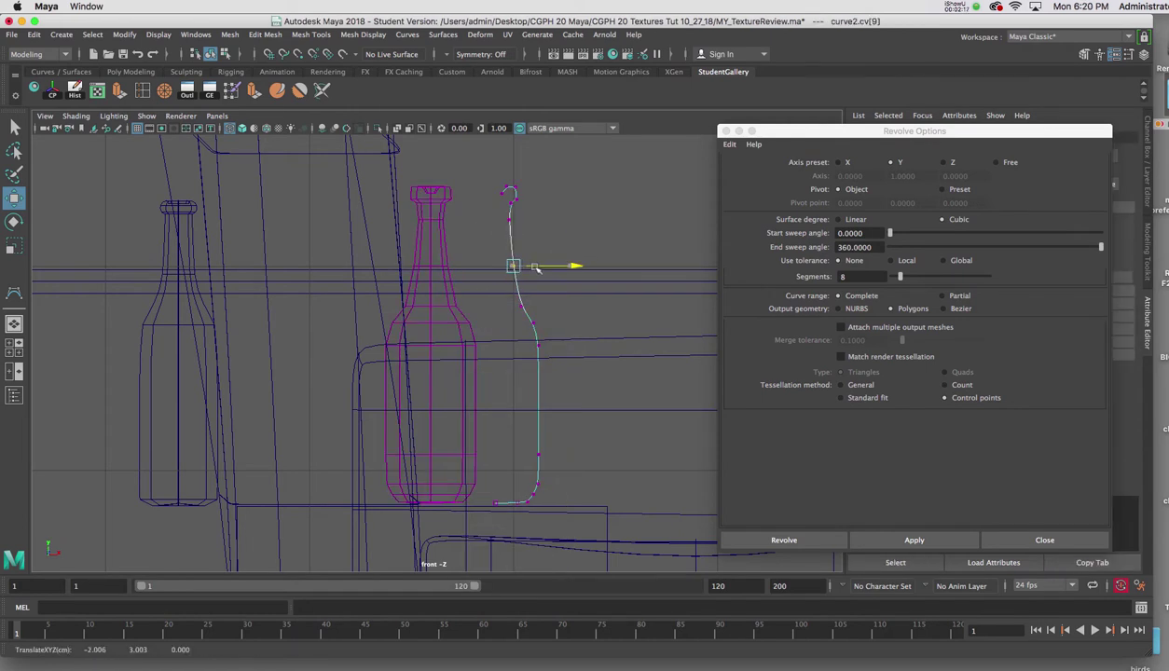
drag(536, 270, 535, 268)
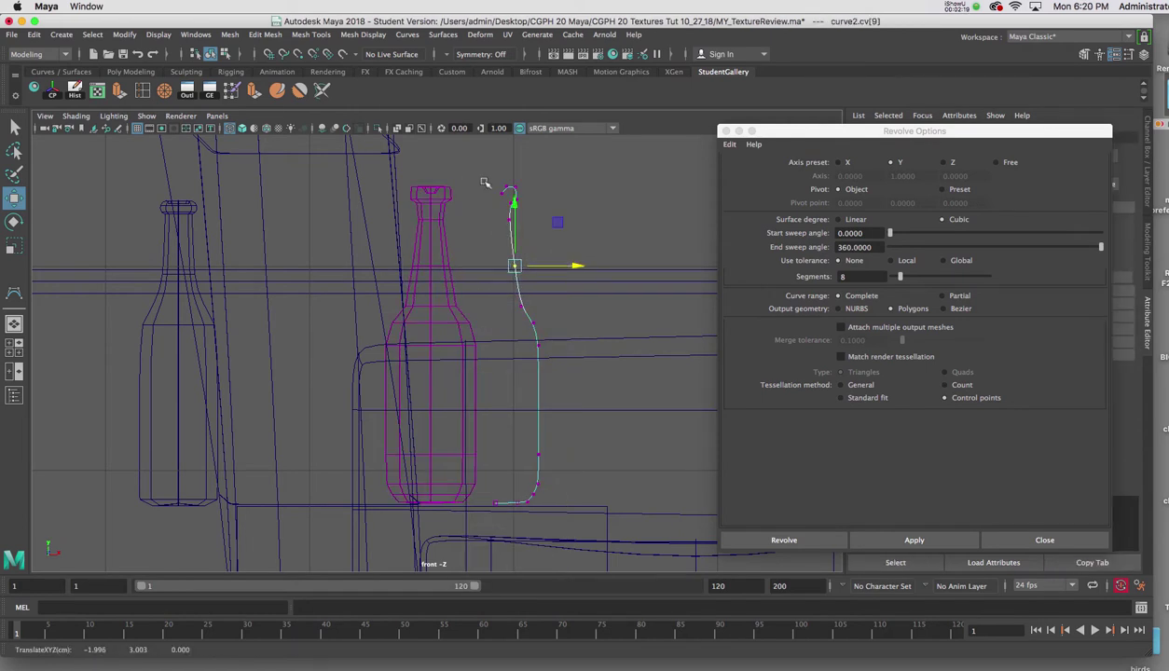
Step: Slightly reposition the control vertices of the curve's hooked lip, and select the revolved bottle in object mode
scroll(495, 214, up, 3)
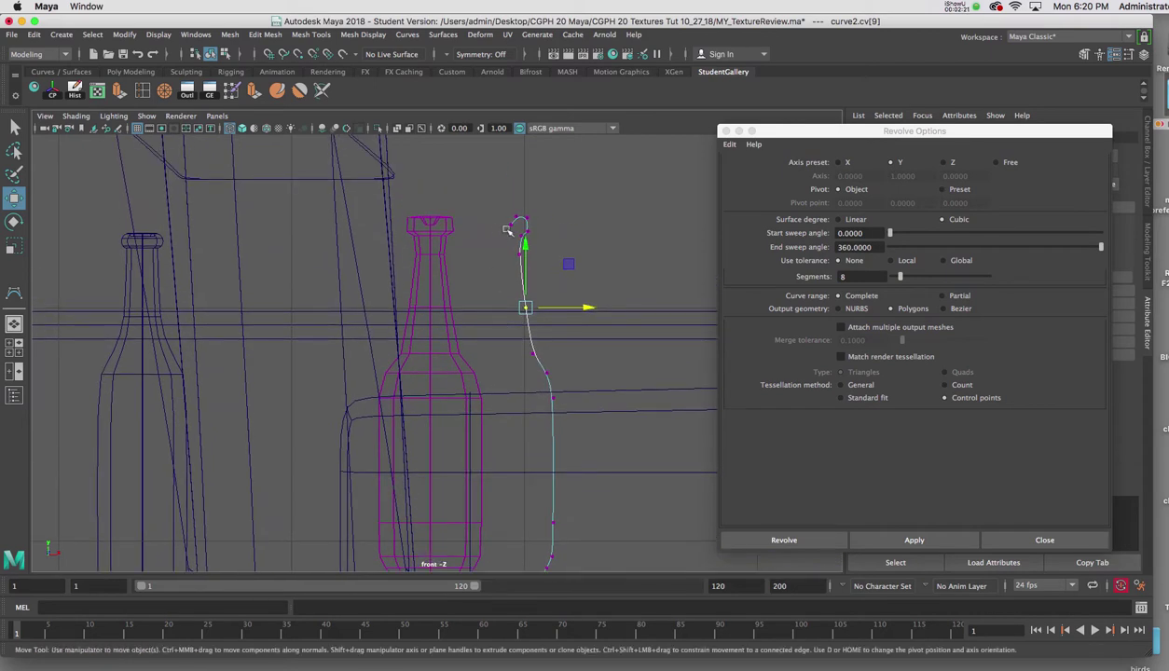
drag(514, 212, 528, 230)
click(571, 221)
drag(519, 170, 520, 167)
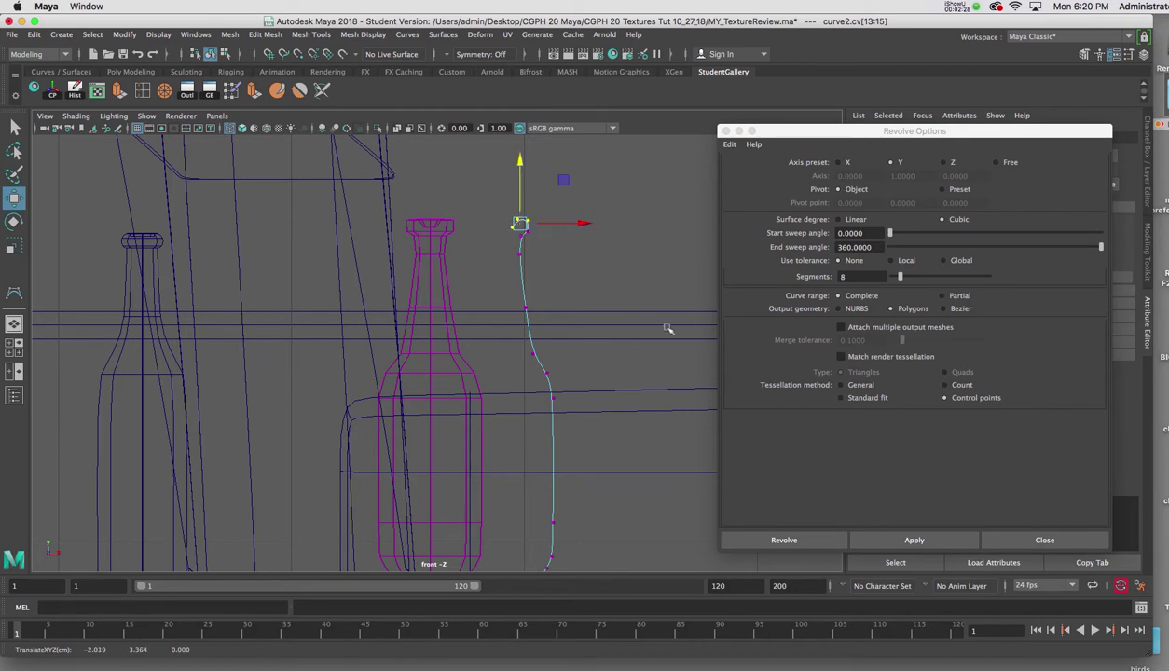
right_drag(440, 325, 453, 320)
click(454, 320)
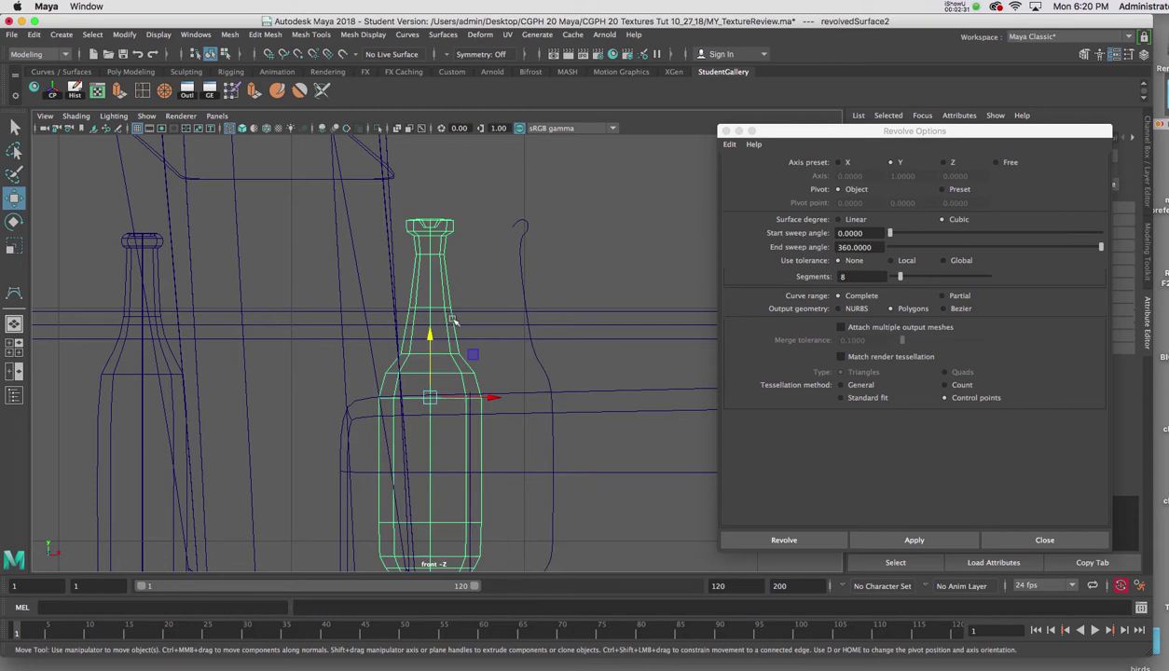
Step: Close the revolve options and move the revolved bottle along Z over the wooden crate in the perspective view
click(726, 130)
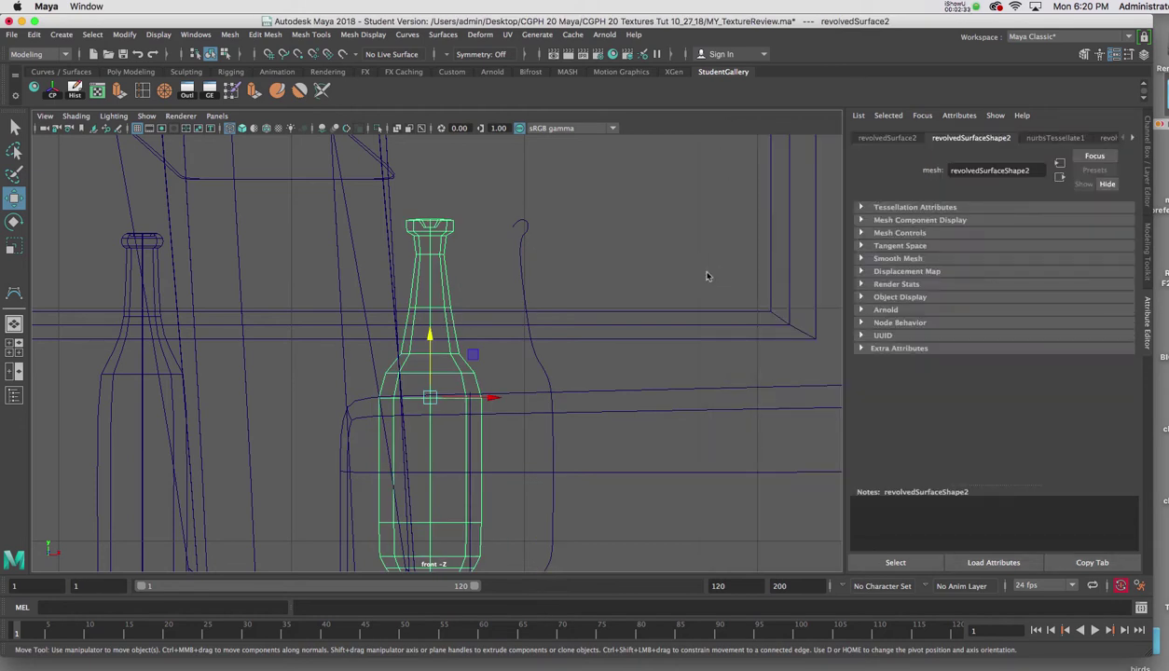
key(space)
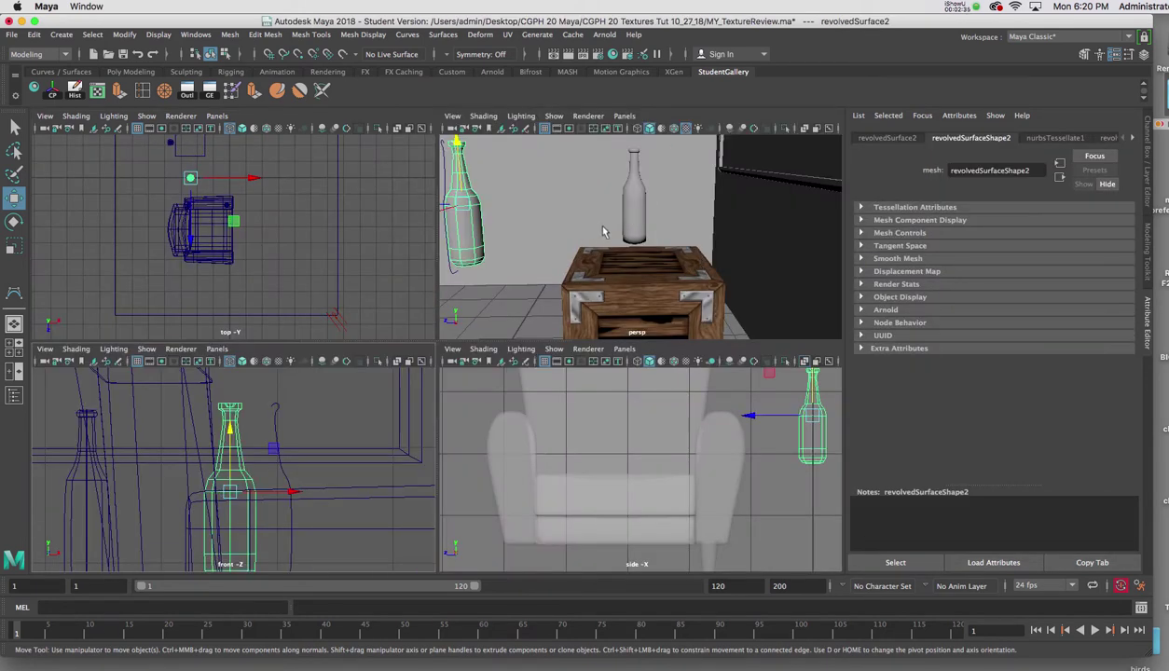
key(space)
alt+middle_drag(588, 235, 635, 235)
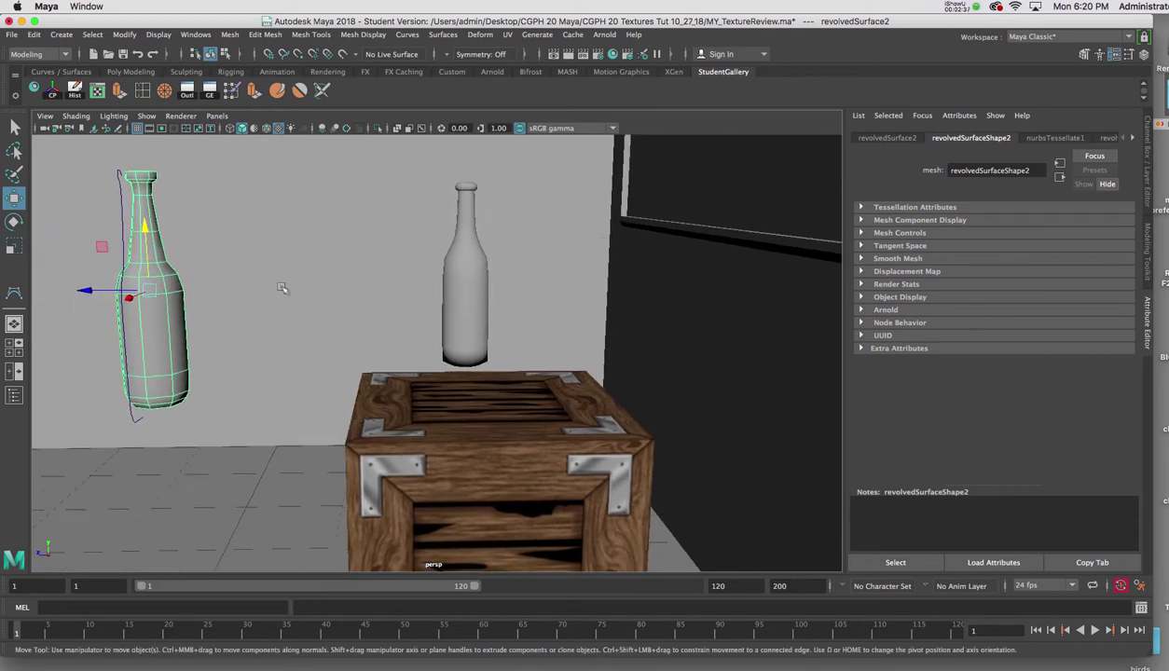
drag(91, 289, 481, 333)
Step: Preview the bottle smoothed up close, and return it to its unsmoothed display
key(3)
scroll(511, 359, up, 5)
key(1)
alt+right_drag(481, 333, 487, 326)
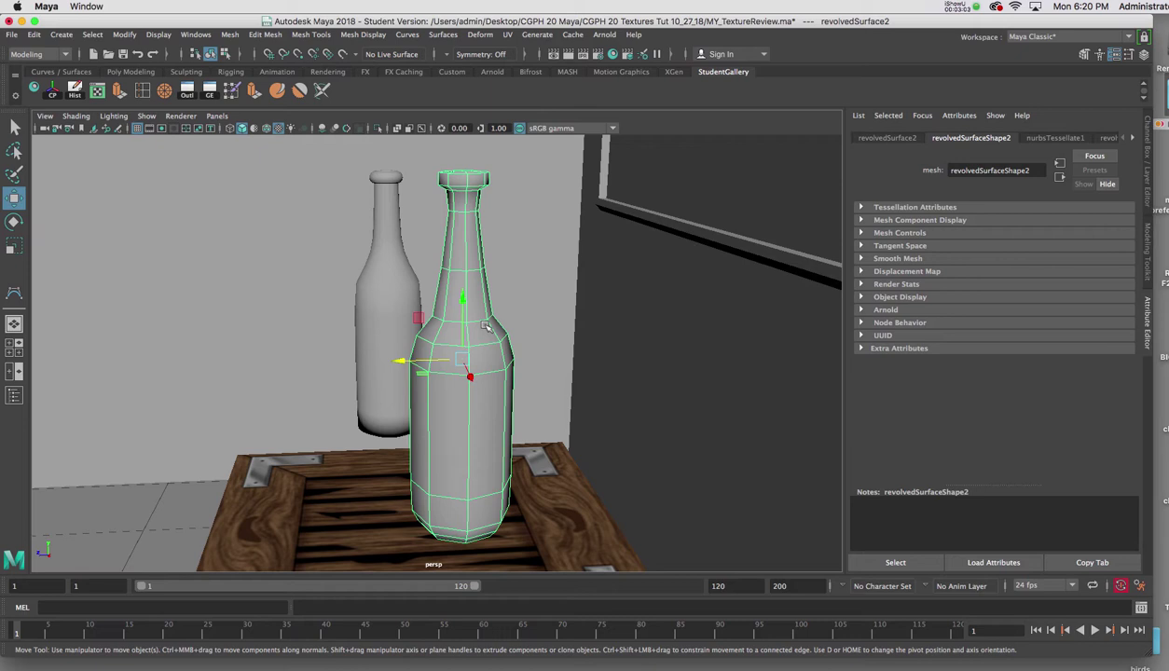
Step: Assign a new Arnold aiStandardSurface material to the bottle and name it bottleskin
right_drag(473, 285, 447, 598)
click(445, 226)
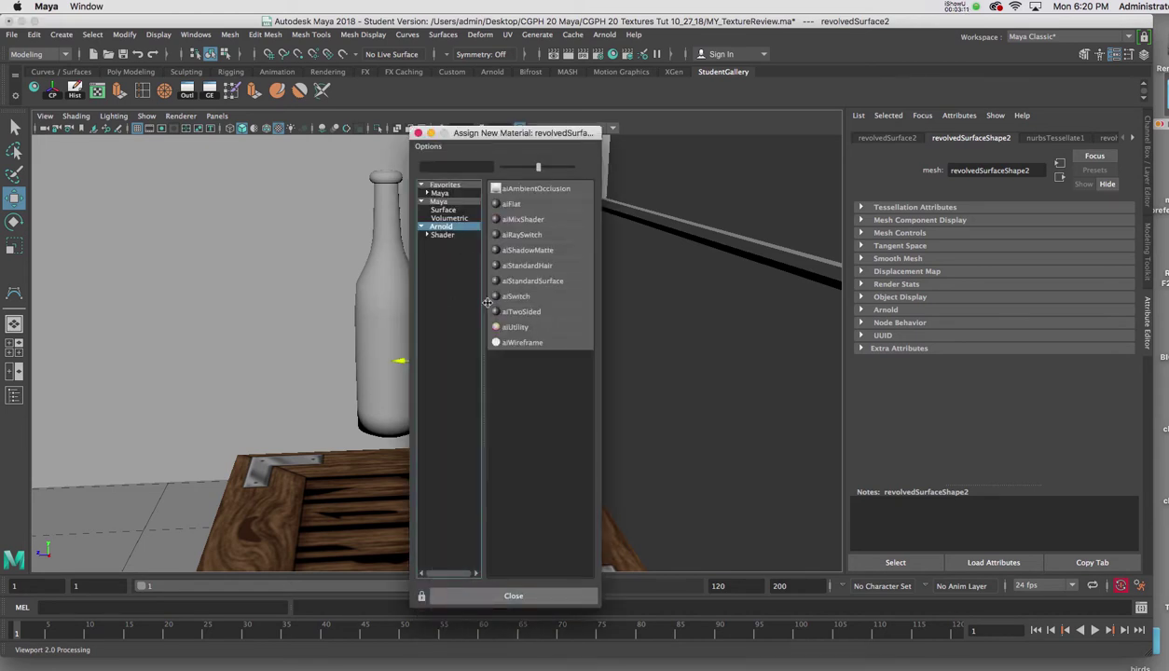
click(516, 281)
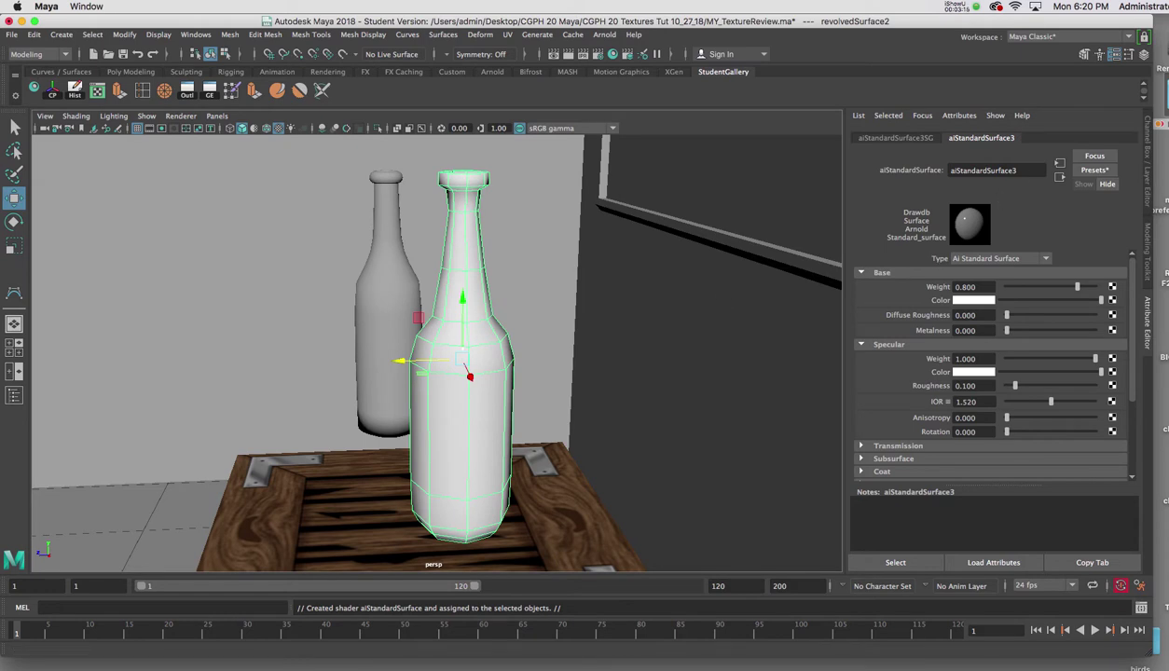
drag(1018, 171, 909, 171)
text(bottleskin)
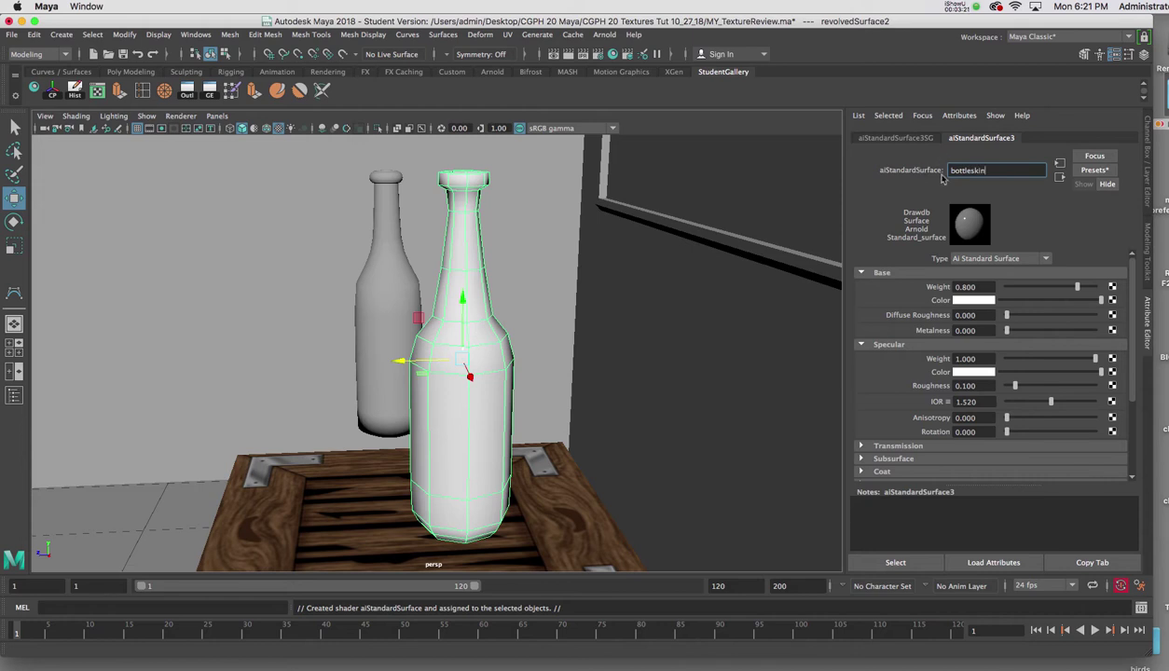
Step: Try to map a Checker texture to the new material's base color
click(1112, 300)
drag(776, 123, 725, 109)
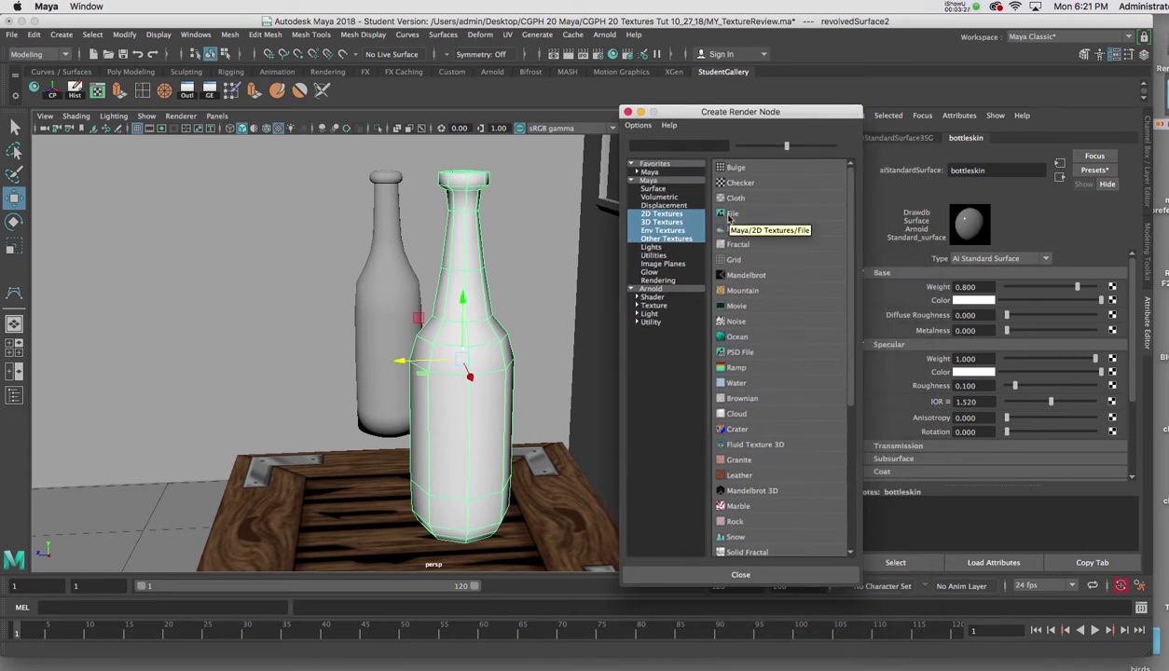
click(732, 182)
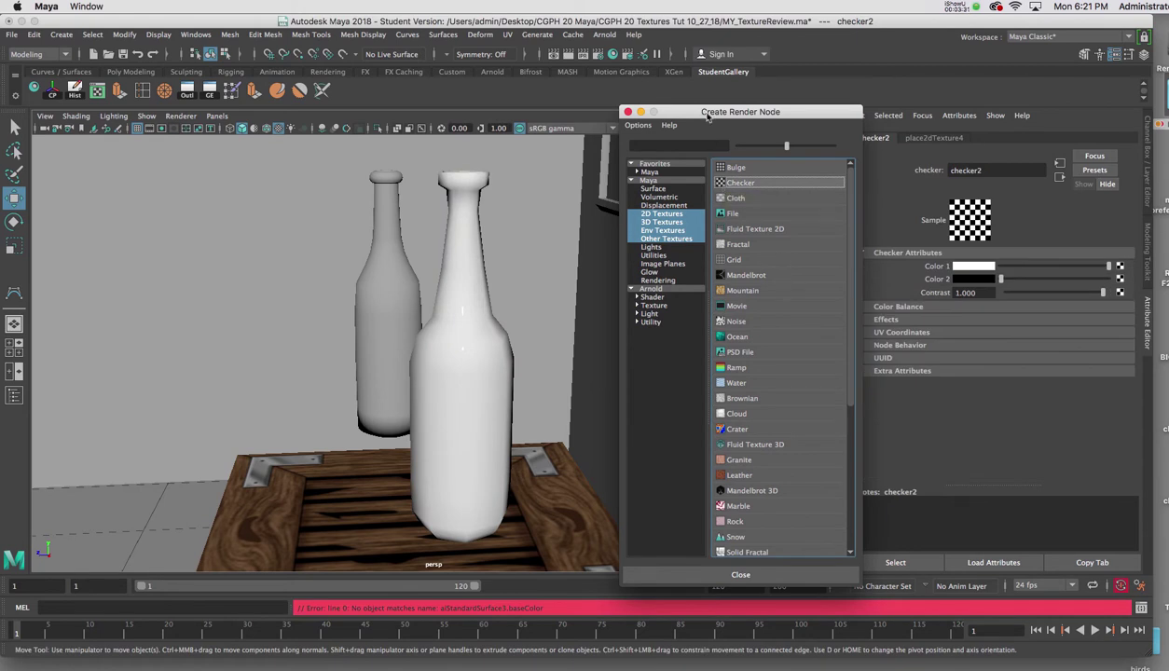
drag(692, 114, 716, 95)
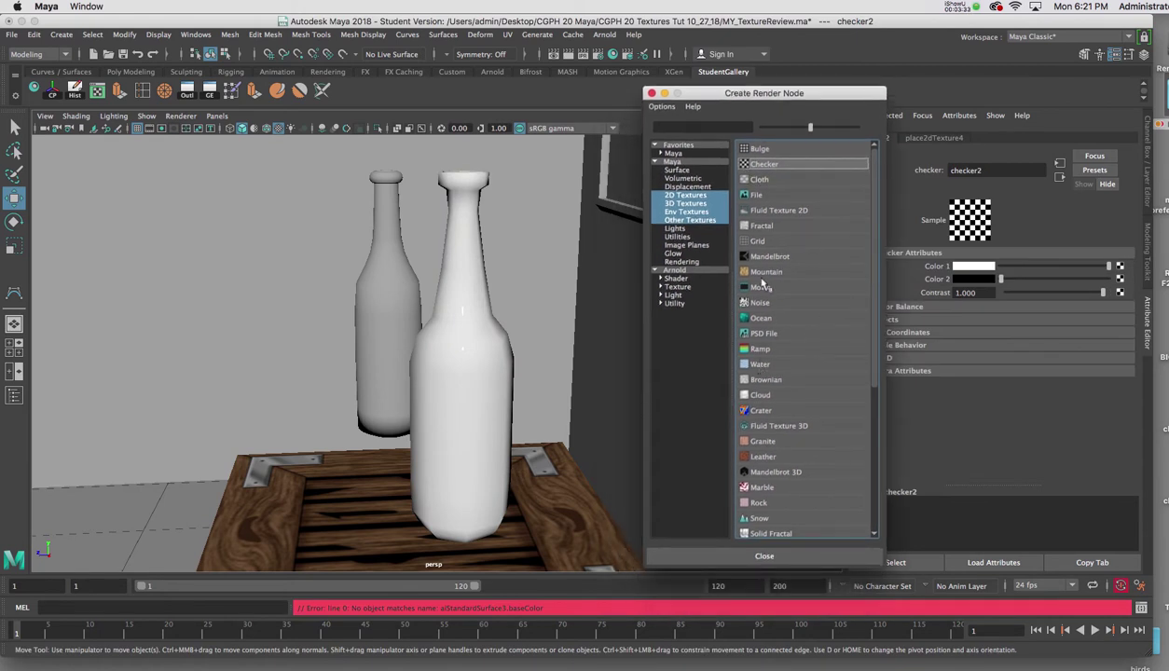
click(652, 95)
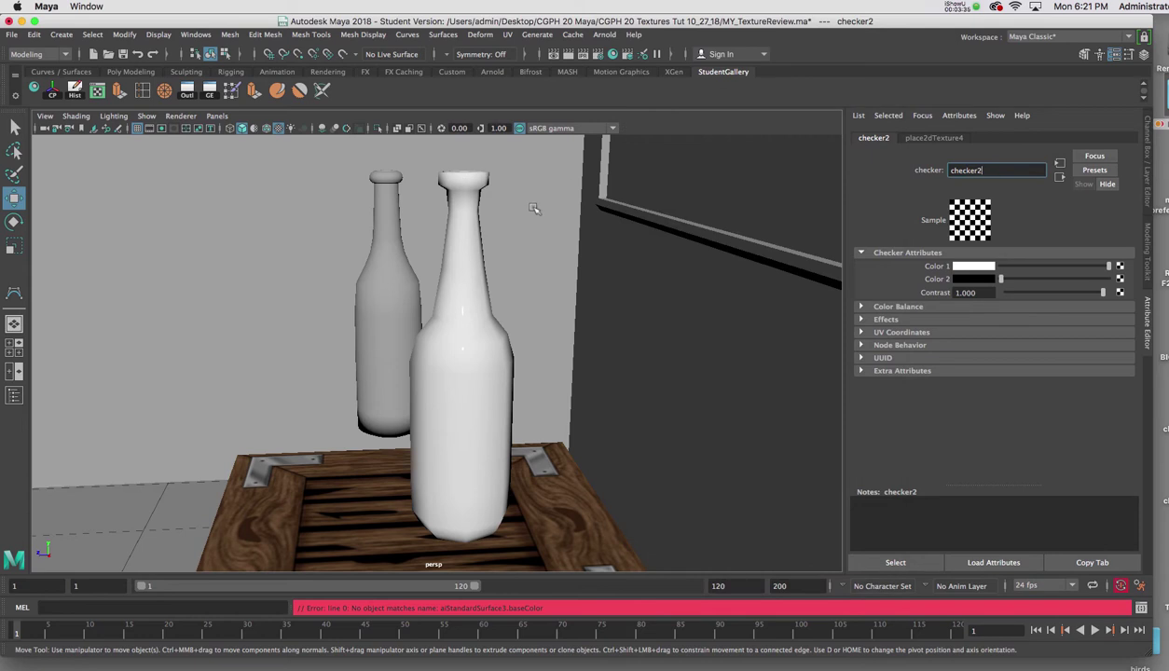
Step: Reopen the bottle's bottleskin material attributes and map a Checker texture to its base color
click(471, 255)
key(F9)
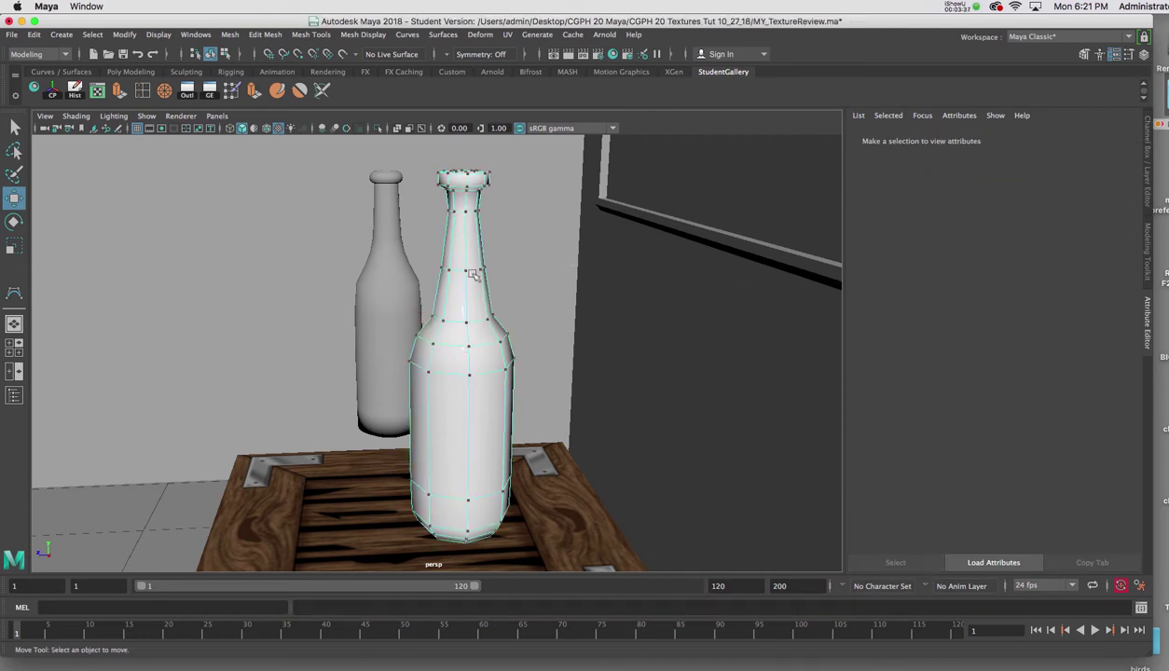
right_drag(466, 279, 473, 574)
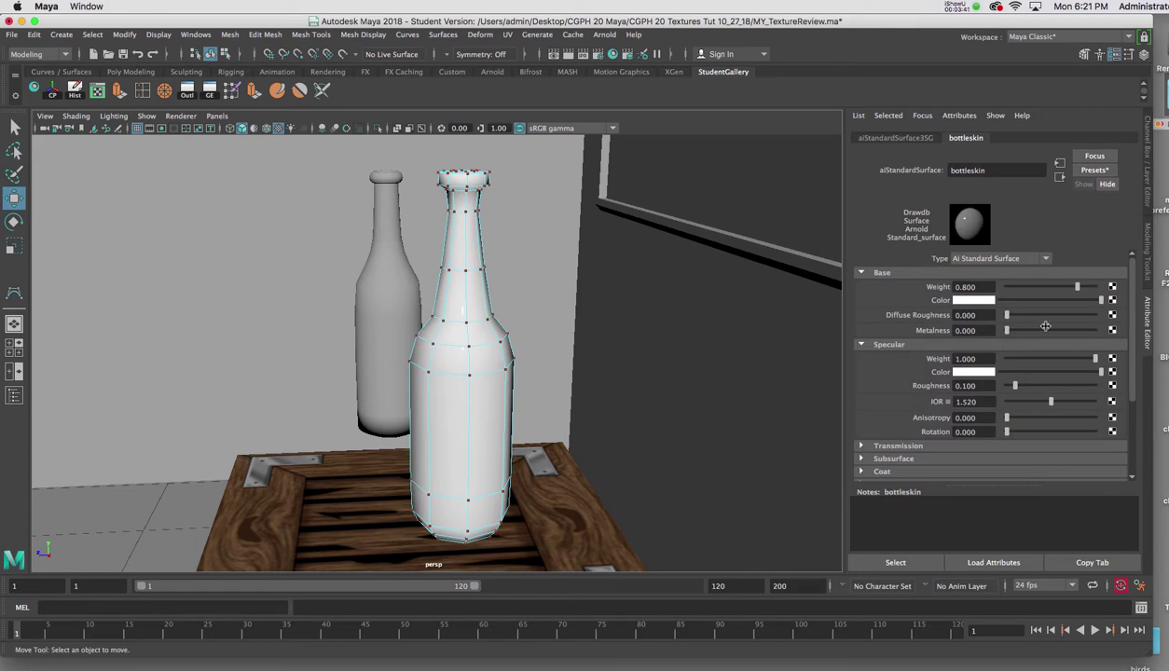
click(1112, 300)
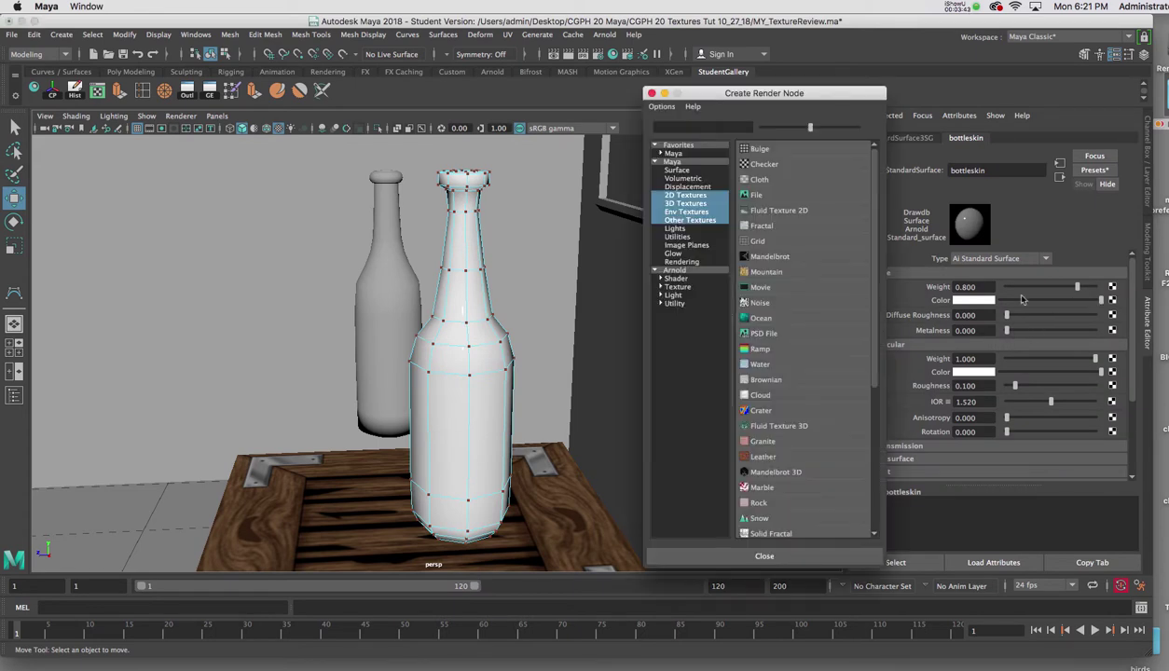
click(763, 165)
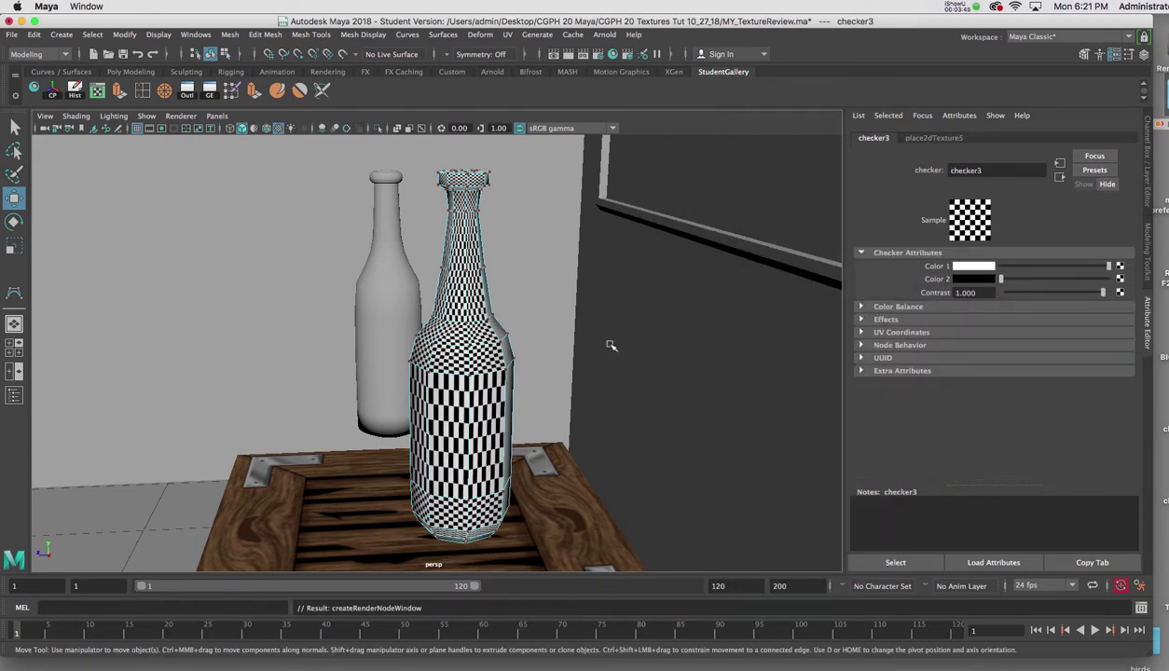
Step: Select the whole bottle in object mode and apply a Cylindrical UV projection to it
alt+drag(610, 343, 577, 345)
right_click(482, 326)
click(548, 306)
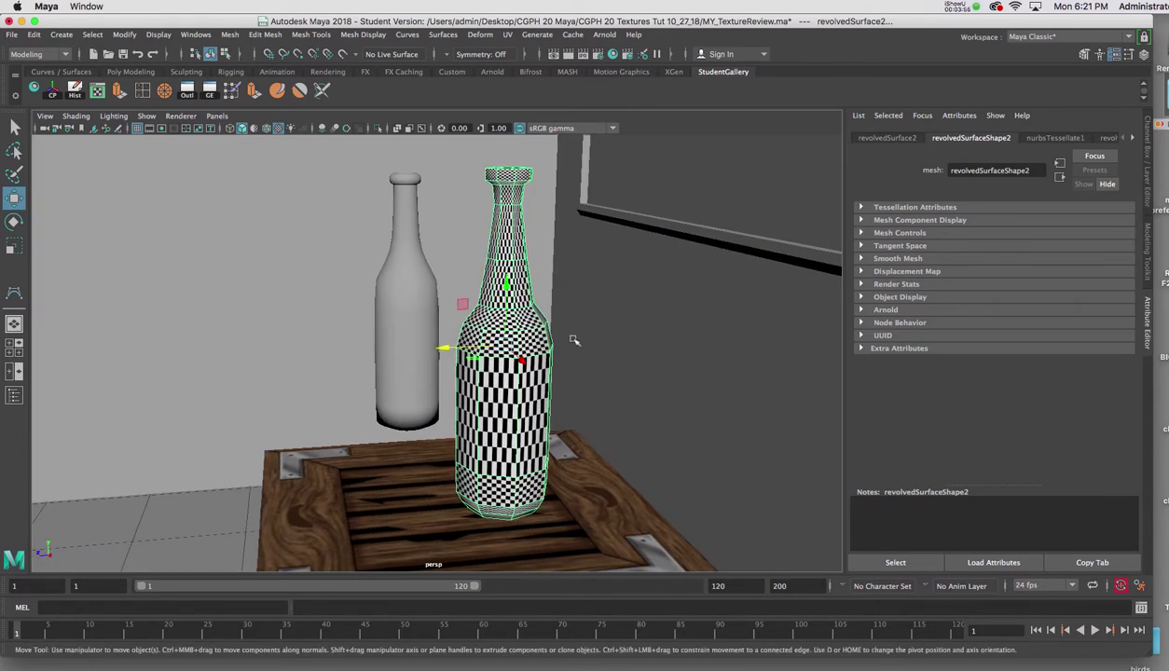
key(space)
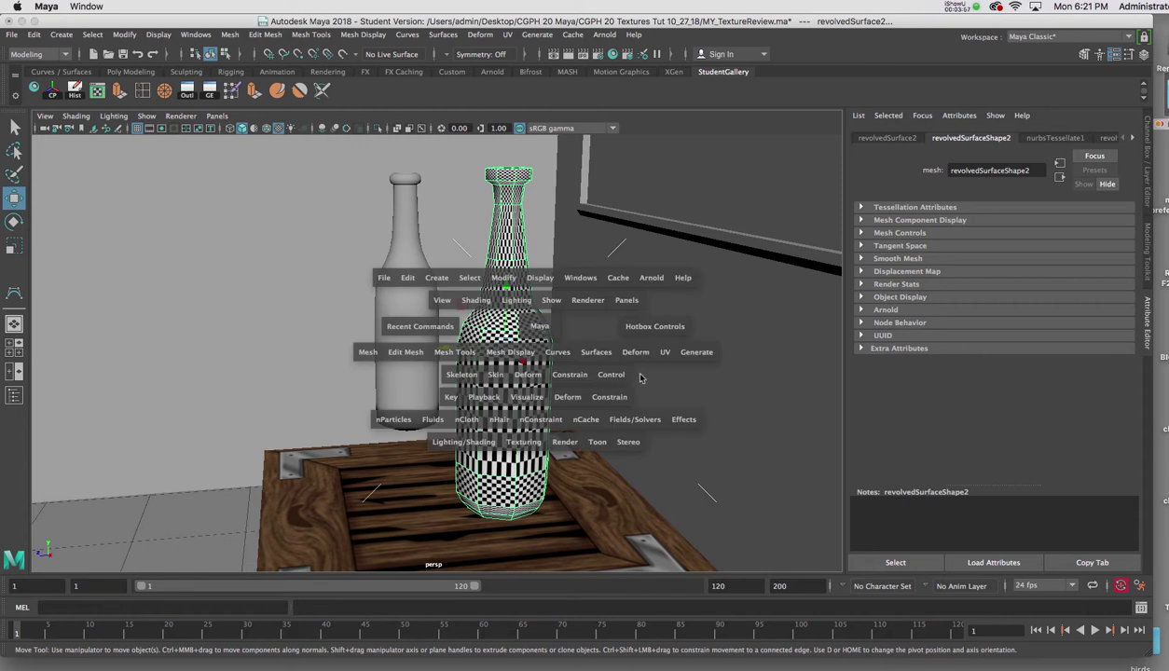
click(666, 355)
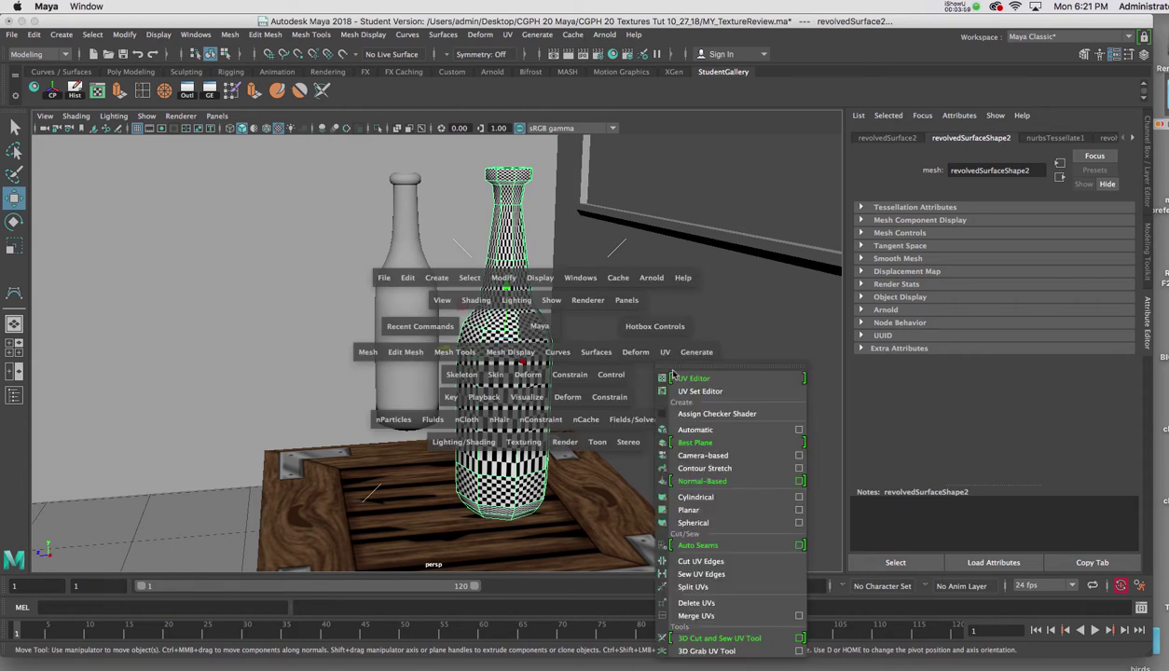
click(686, 498)
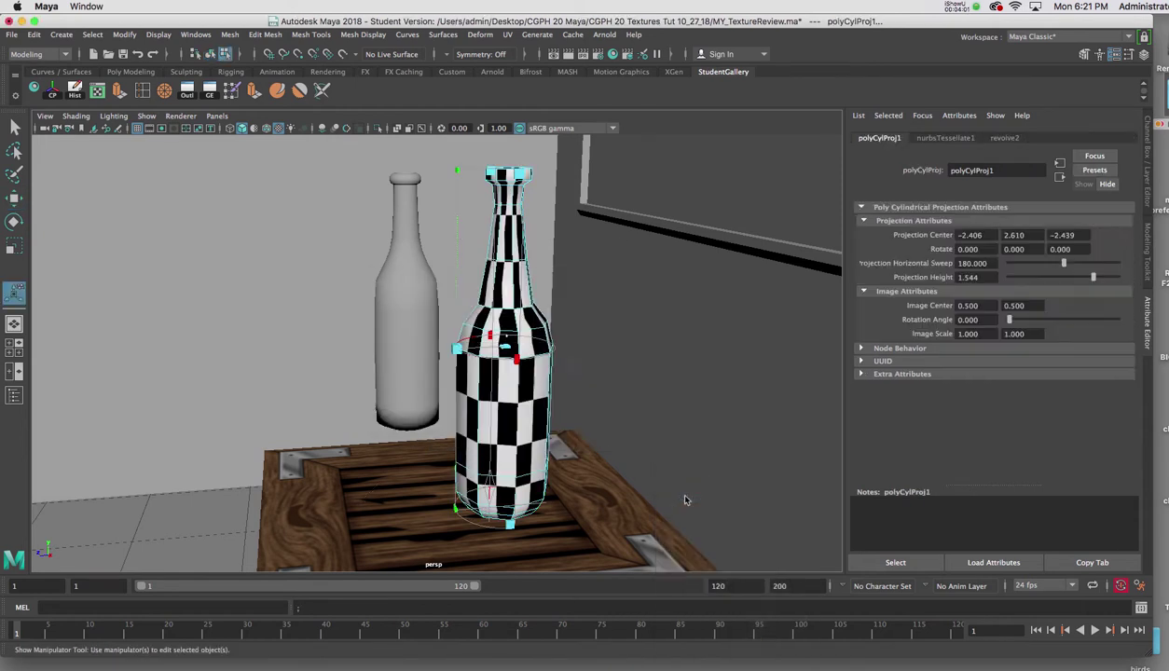
Step: Extend the cylindrical projection's horizontal sweep to 360 degrees around the bottle, and restore the textured display
alt+drag(564, 398, 531, 401)
alt+right_drag(532, 401, 527, 410)
alt+drag(527, 410, 521, 429)
alt+right_drag(522, 429, 519, 439)
alt+drag(519, 439, 550, 392)
alt+middle_drag(550, 391, 560, 377)
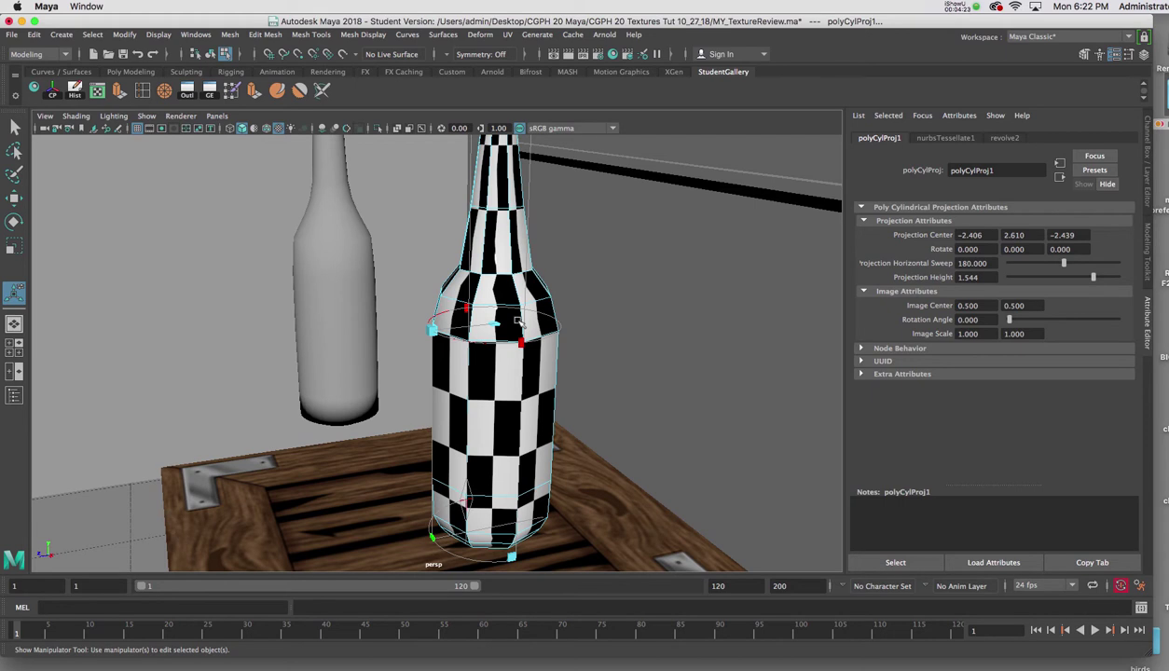
key(4)
alt+drag(554, 322, 548, 382)
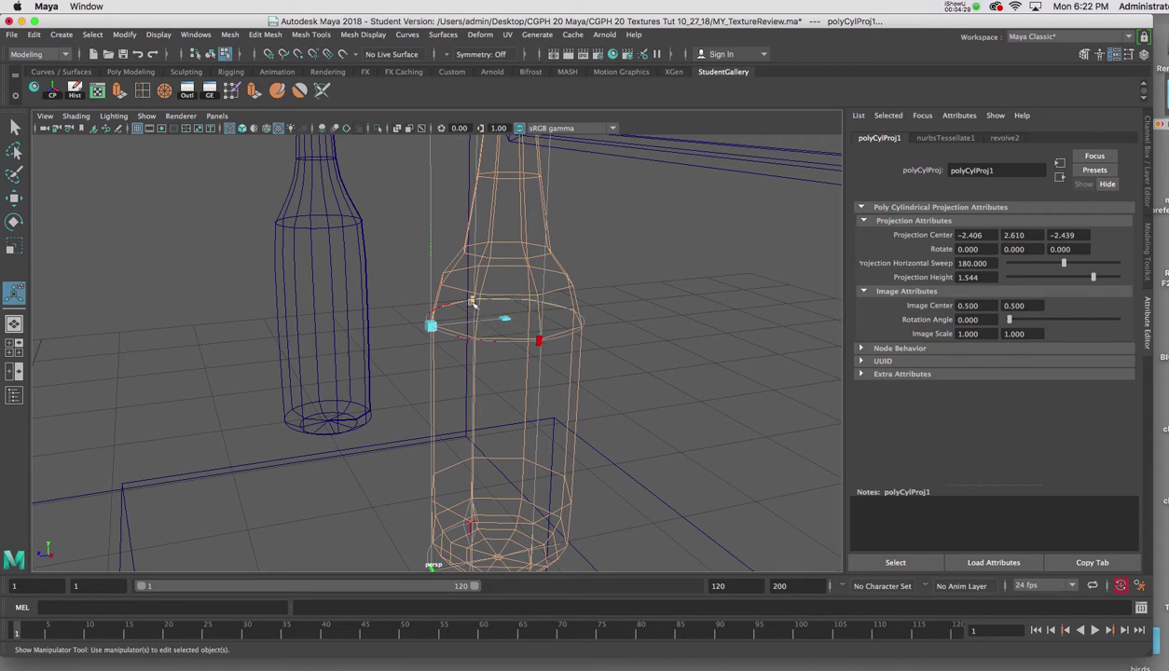
key(5)
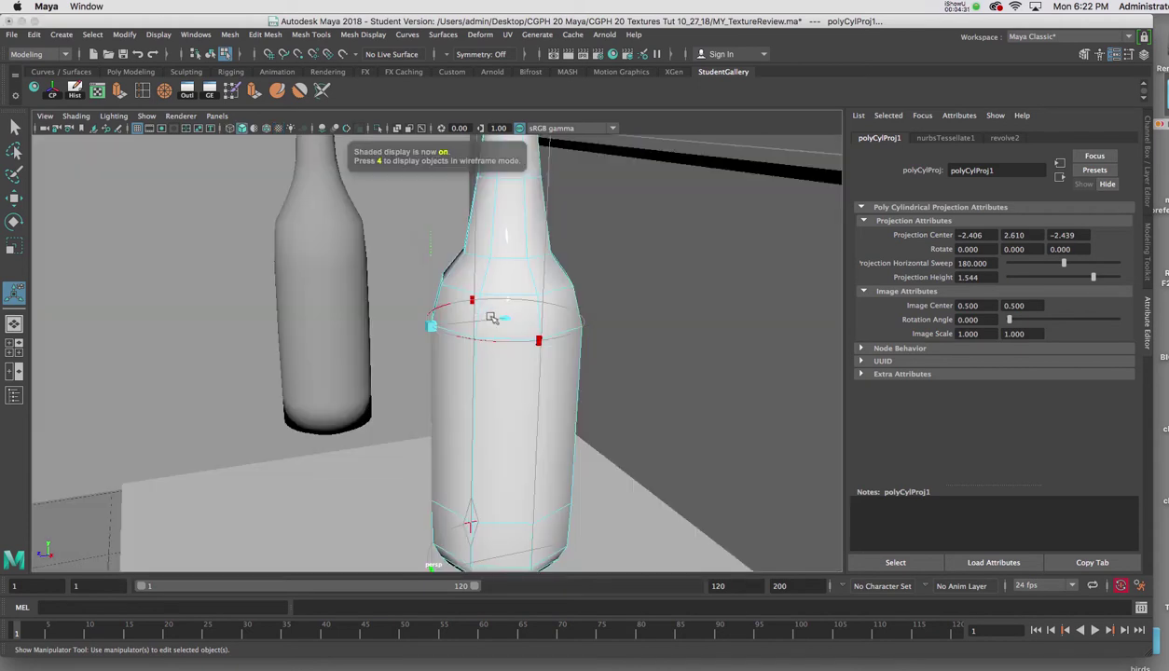
drag(538, 343, 582, 304)
alt+drag(595, 386, 520, 345)
key(6)
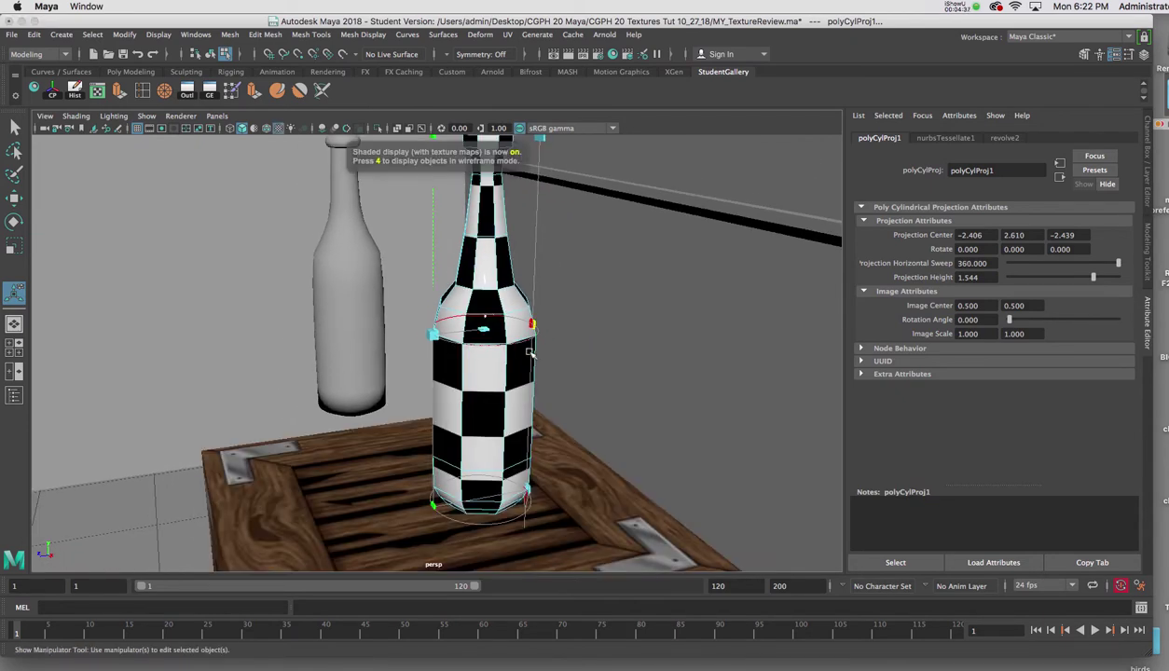
Step: Open the UV Editor for the bottle beside the perspective view, and close the UV Toolkit
mouse_move(525, 357)
alt+mouse_down()
mouse_move(431, 359)
mouse_move(514, 348)
alt+mouse_up()
alt+middle_drag(514, 347, 479, 367)
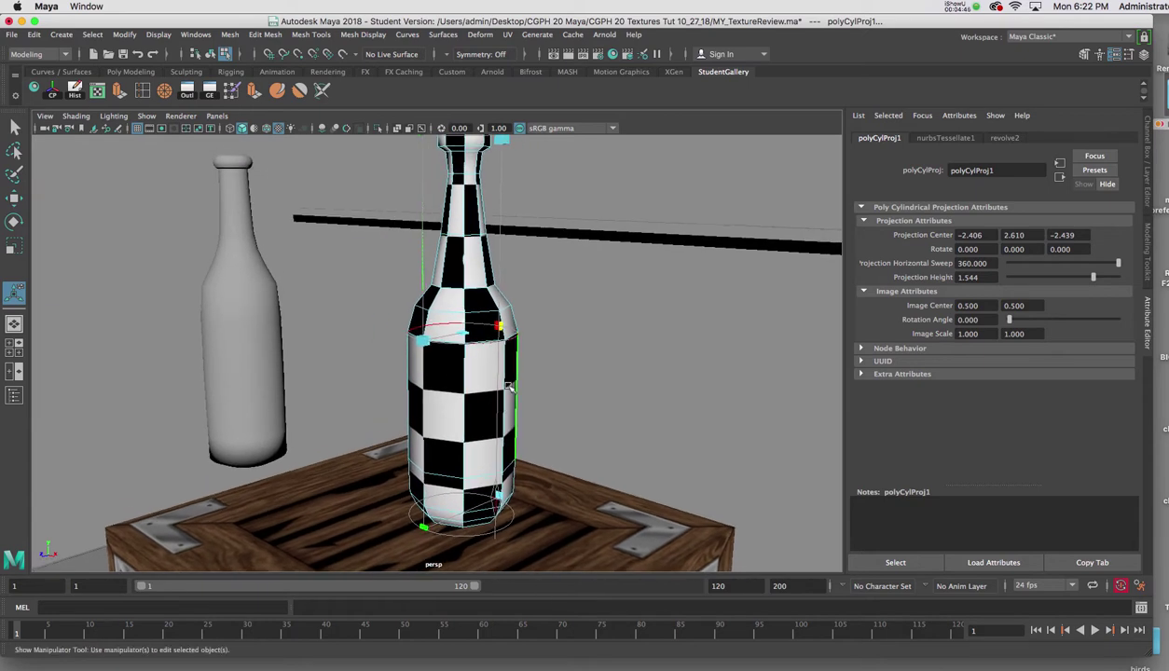
click(101, 91)
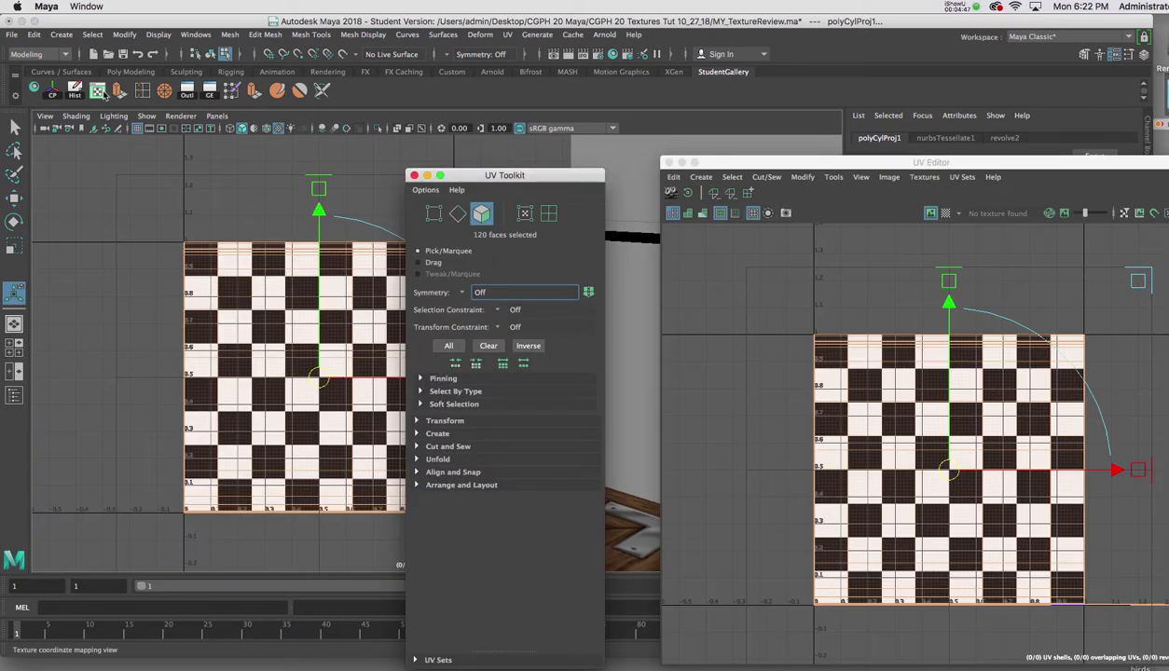
drag(550, 180, 373, 203)
click(238, 200)
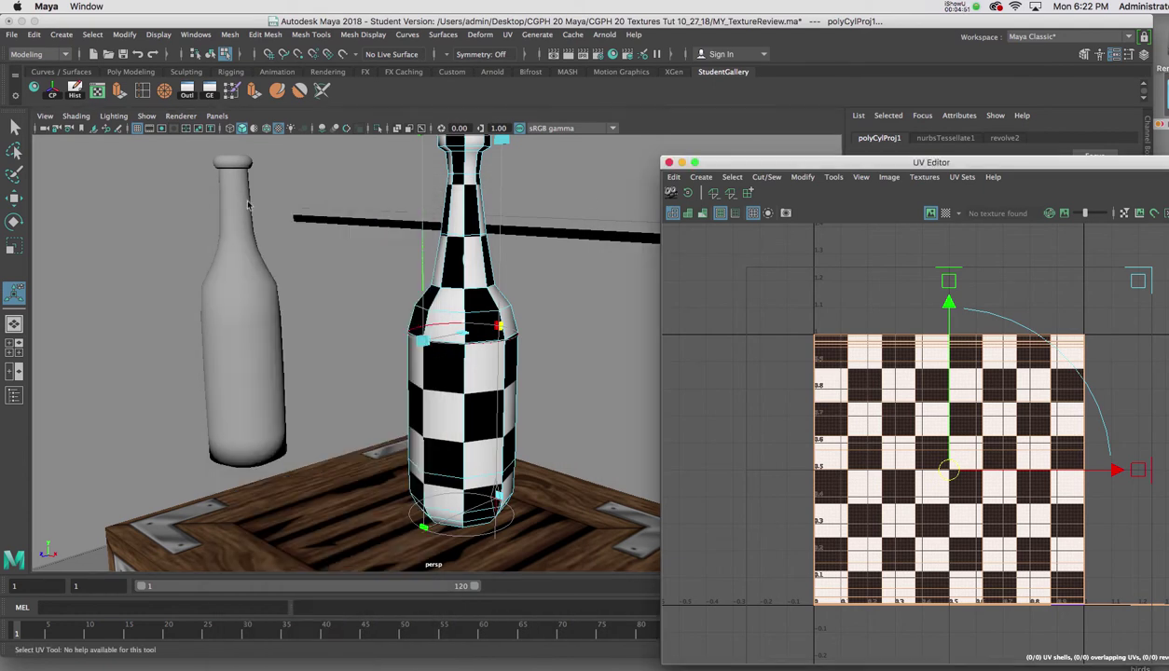
drag(879, 166, 679, 109)
scroll(795, 387, down, 3)
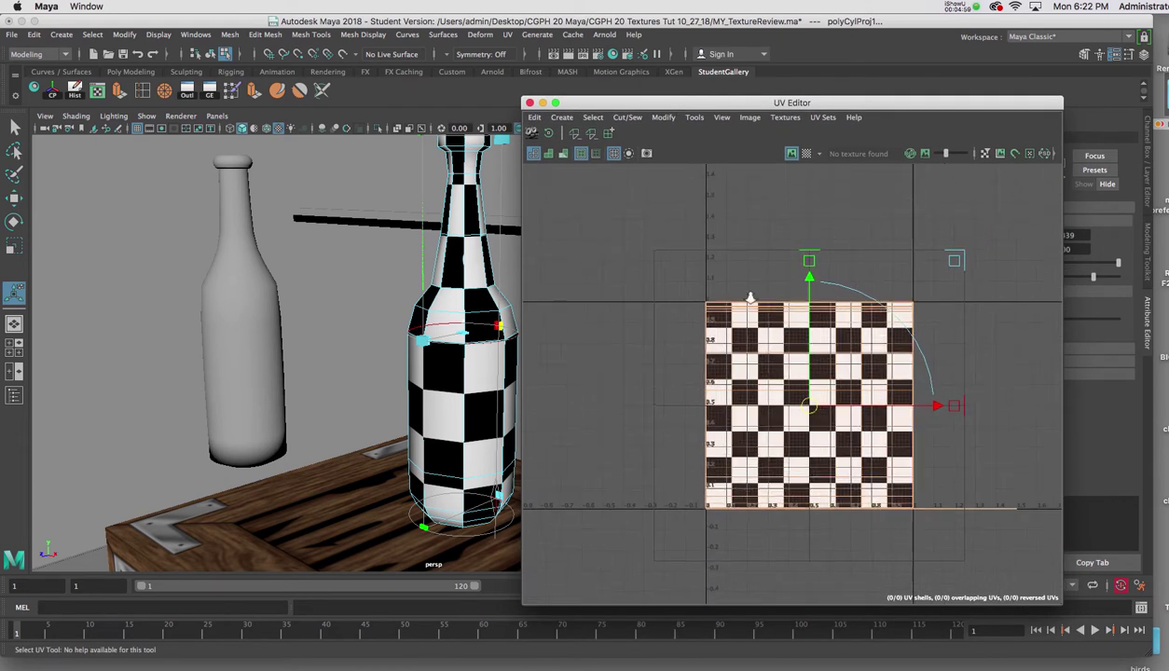
Step: Examine the bottle's UV seam from the neck down to the base in wireframe display
mouse_move(458, 435)
alt+mouse_down()
mouse_move(456, 416)
mouse_move(432, 410)
mouse_move(439, 426)
alt+mouse_up()
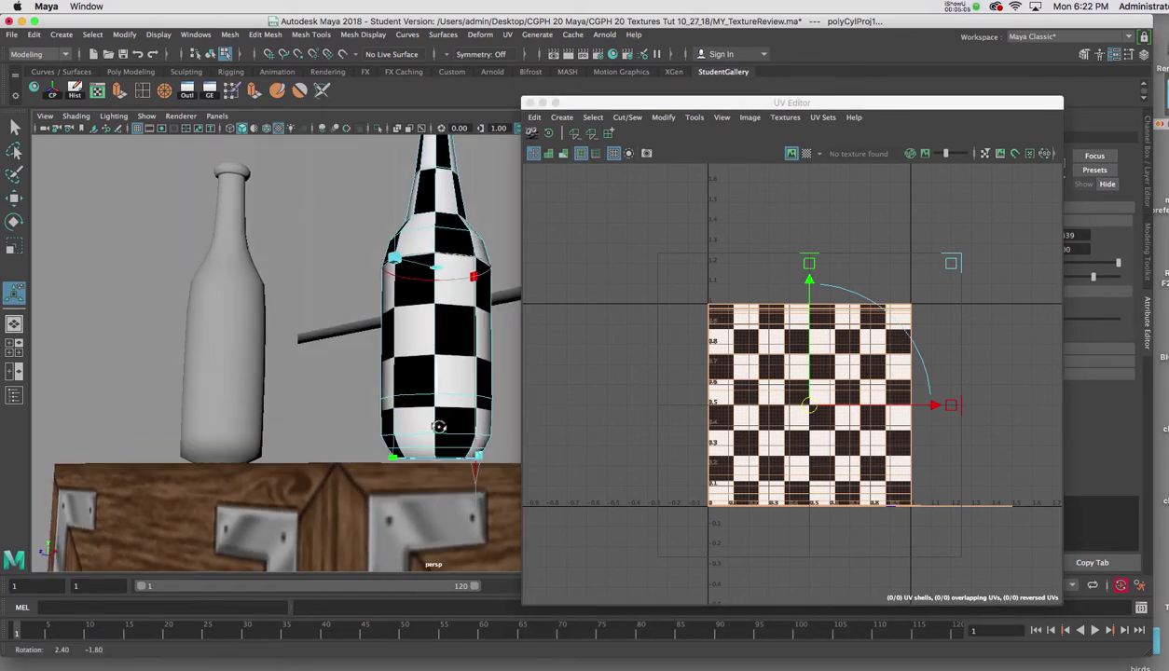
key(4)
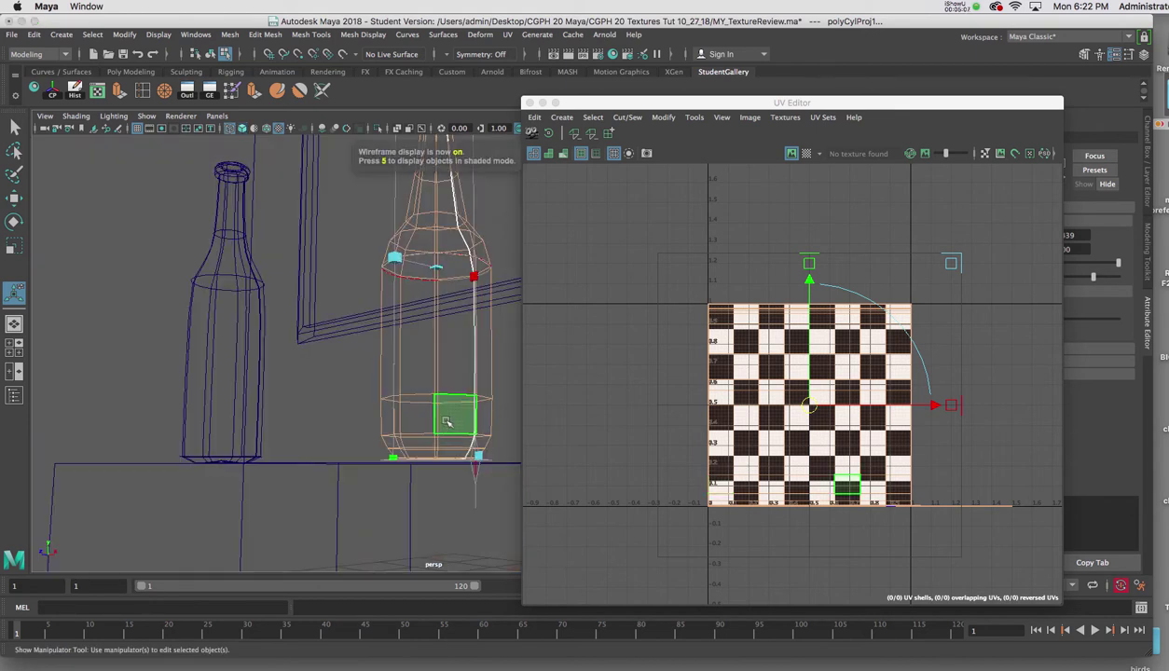
alt+drag(447, 419, 455, 390)
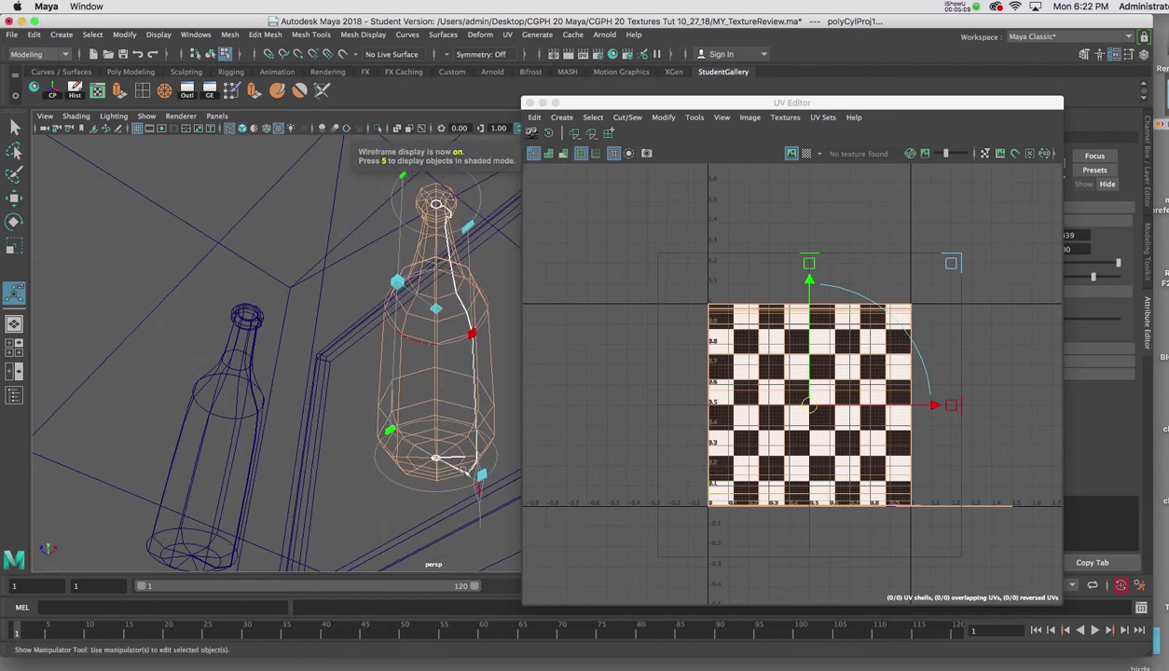
alt+drag(435, 430, 447, 421)
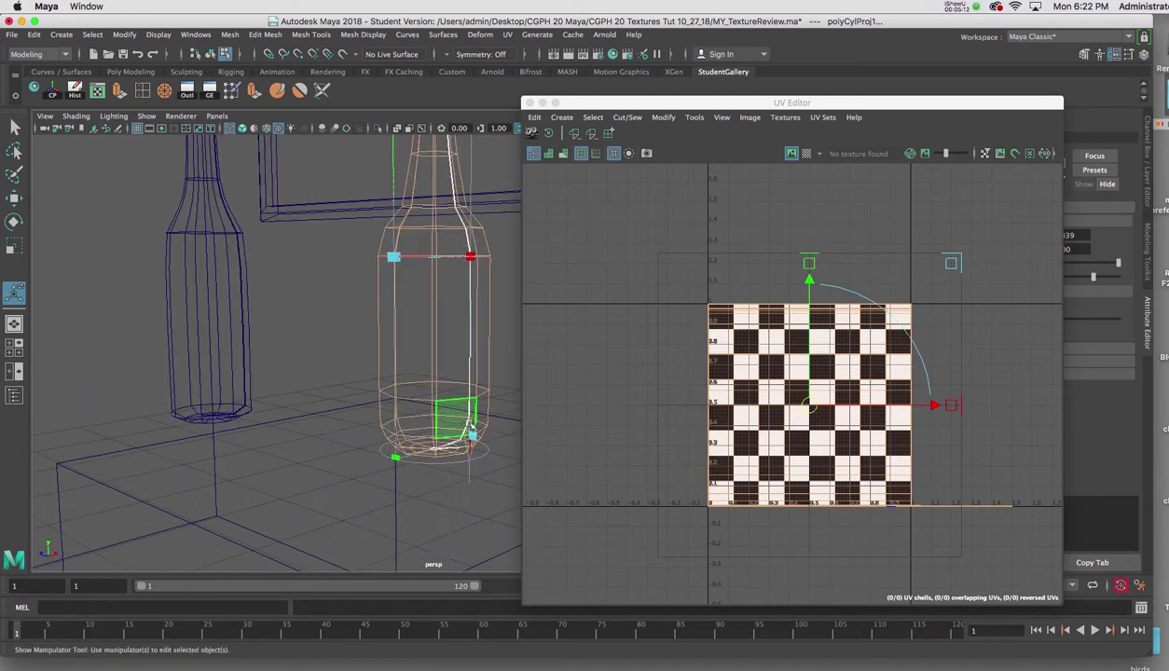
Step: Hide the checker image in the UV Editor and display the bottle textured in the perspective view
click(634, 337)
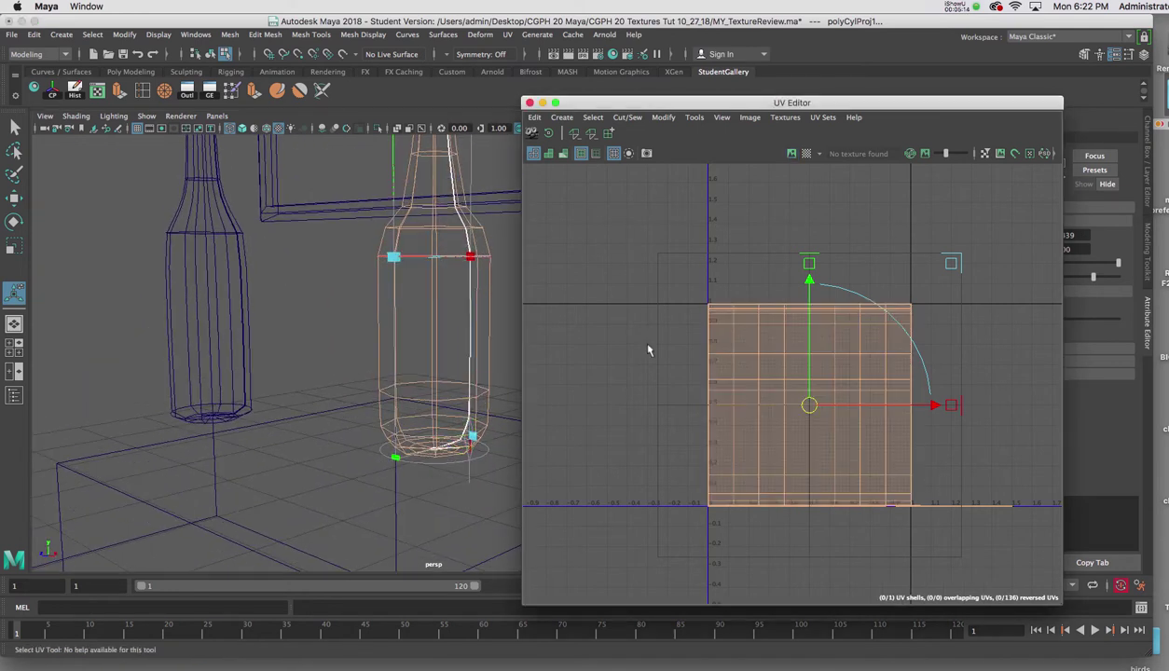
click(464, 289)
key(6)
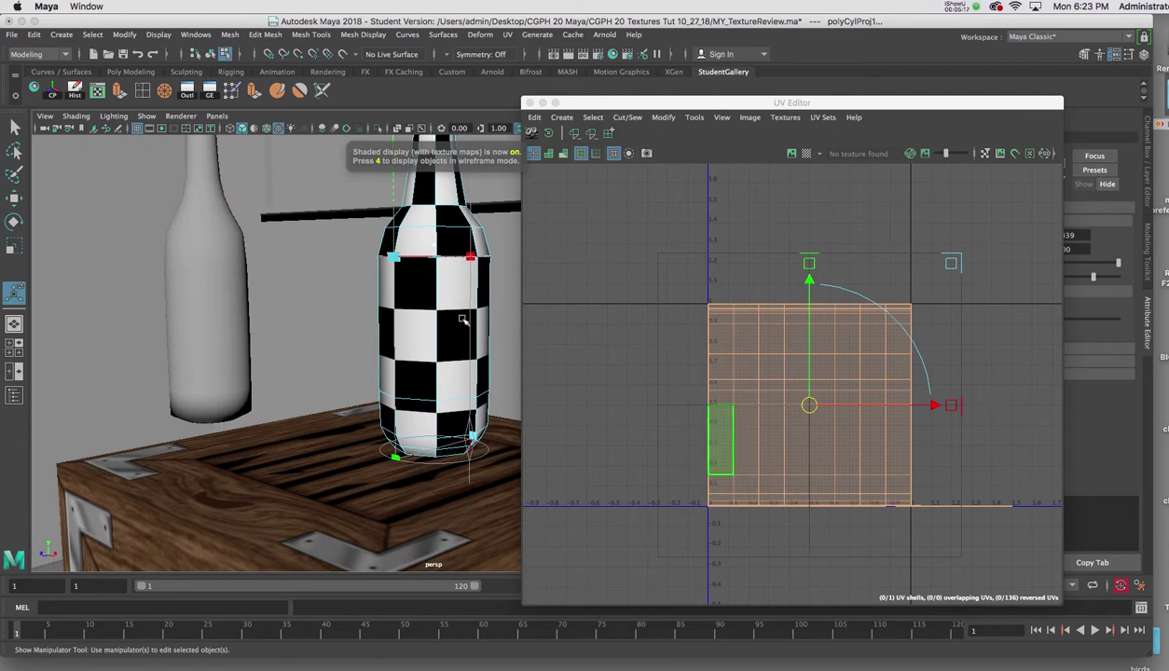
click(649, 361)
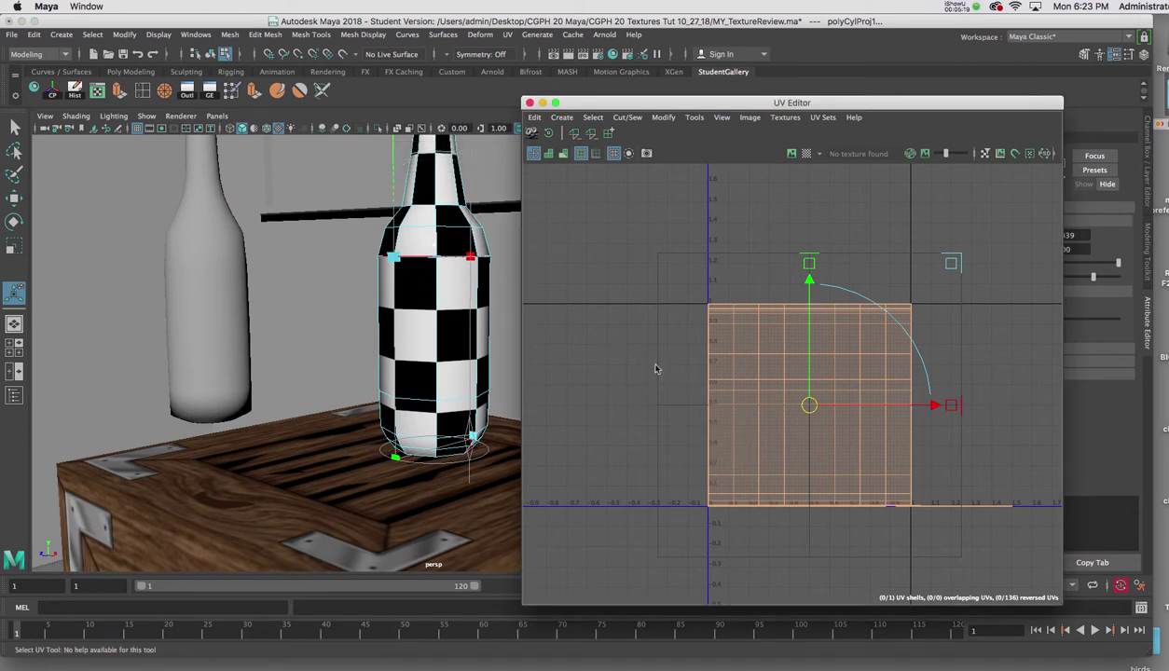
key(f)
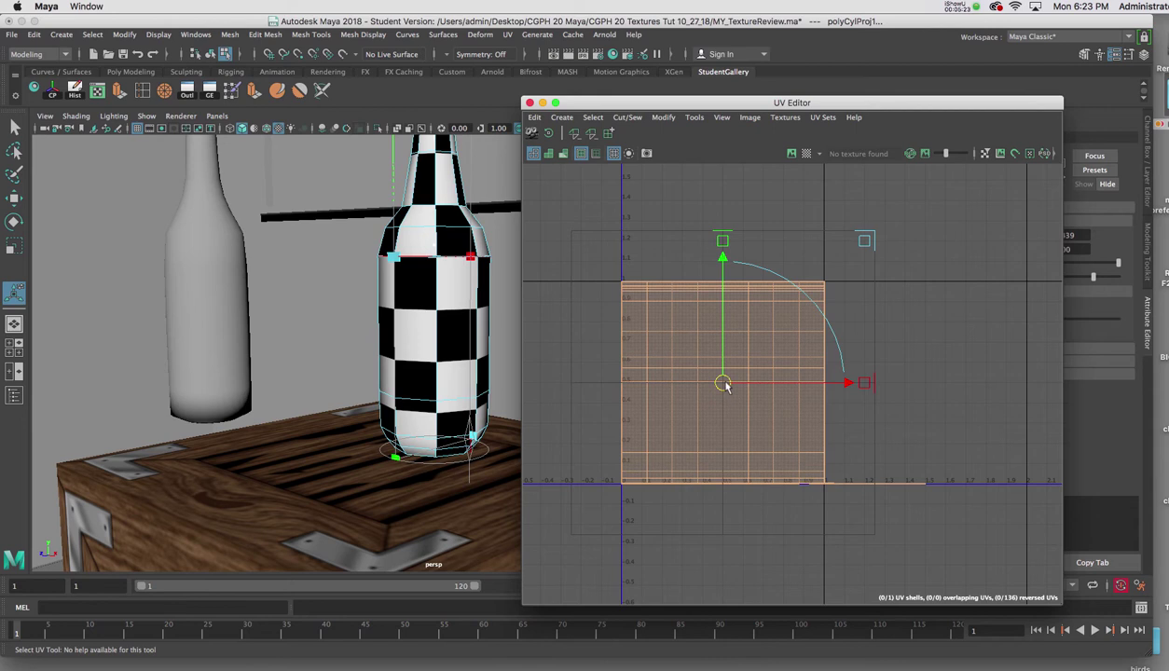
Step: Scale the bottle's UV shell down inside the 0–1 square and compare it with the checker image
key(r)
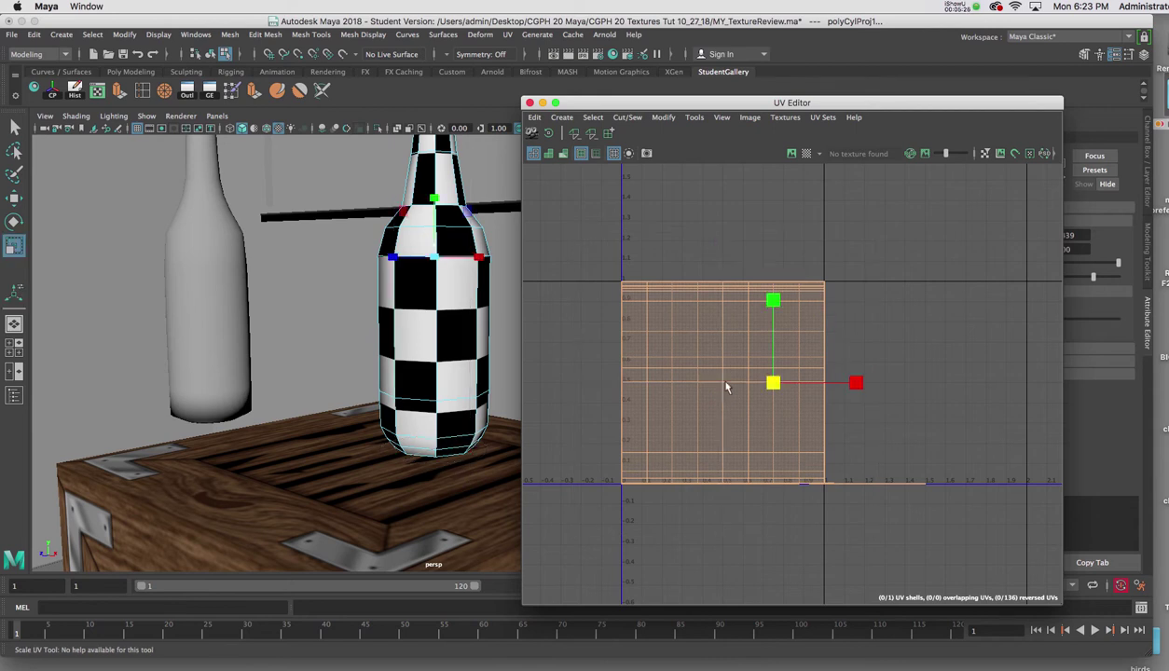
mouse_move(755, 377)
middle_down()
mouse_move(755, 392)
mouse_move(758, 378)
middle_up()
key(w)
click(791, 154)
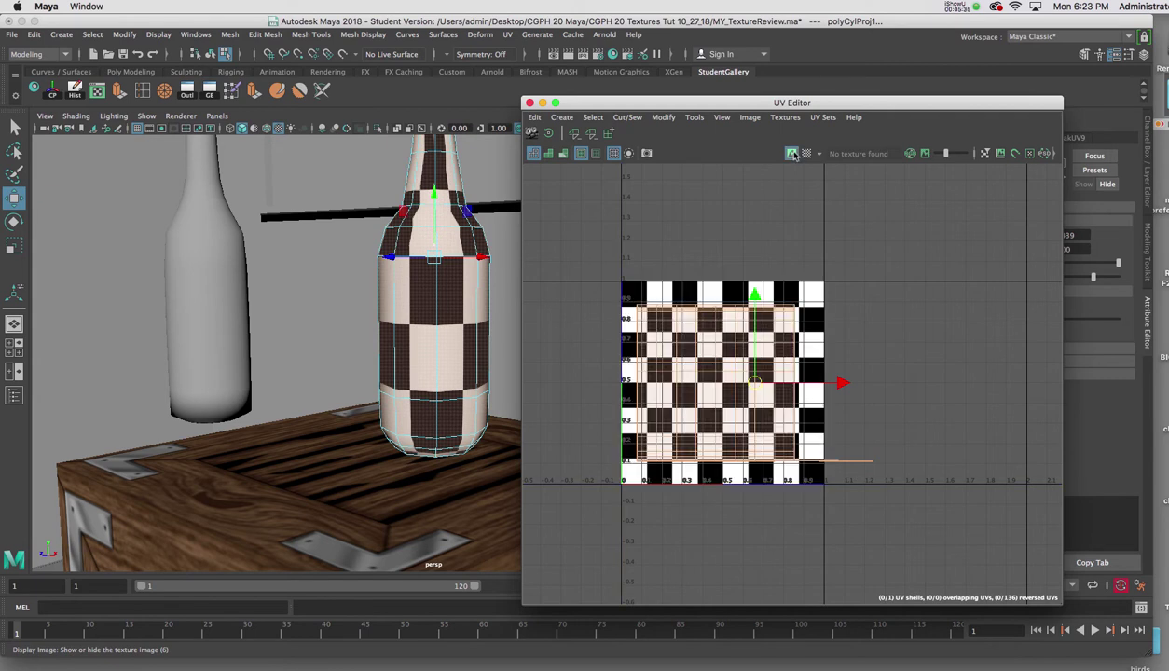
click(791, 154)
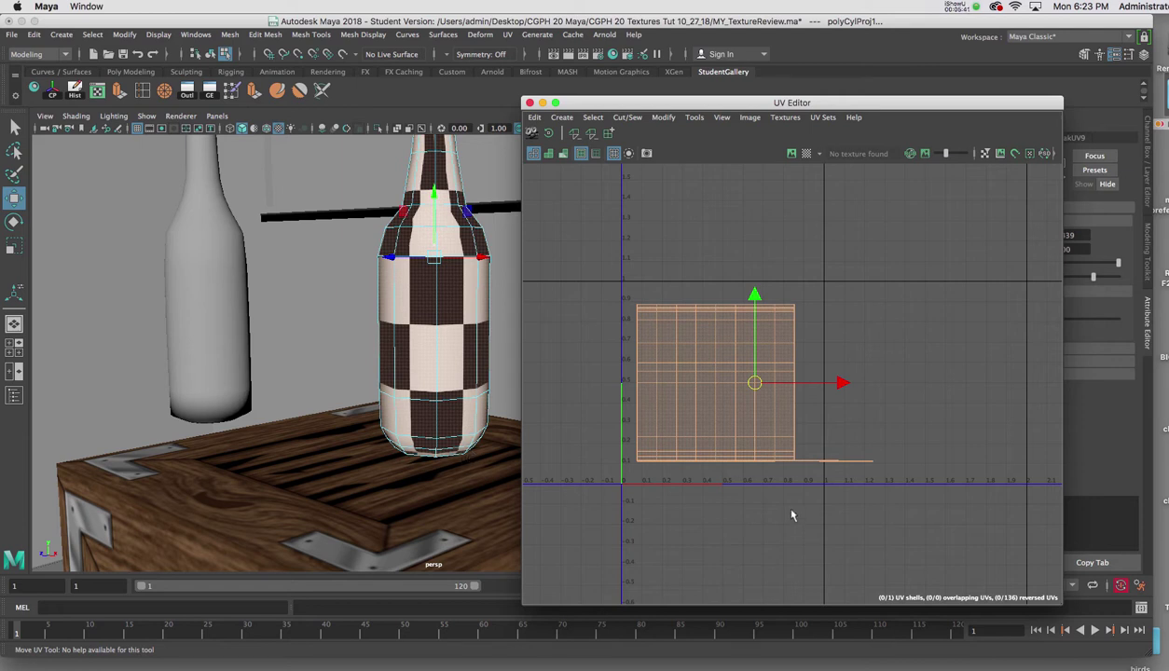
Step: Move the stray UV at the base of the shell back horizontally to the shell's edge, and deselect it
right_click(832, 467)
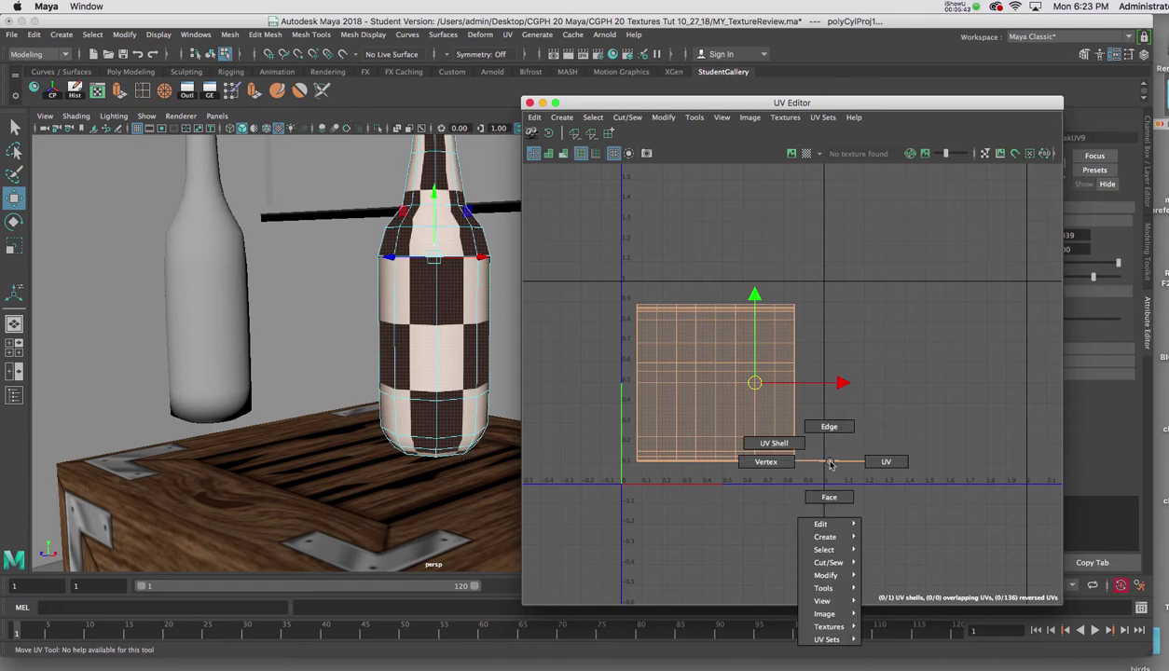
click(887, 462)
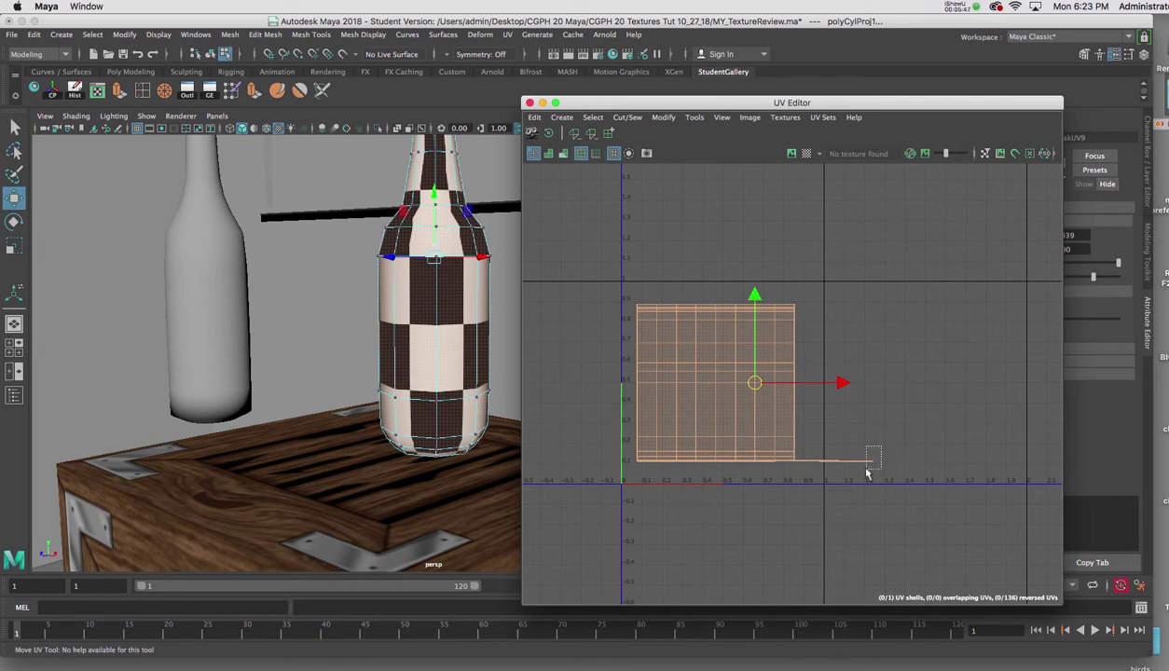
click(870, 462)
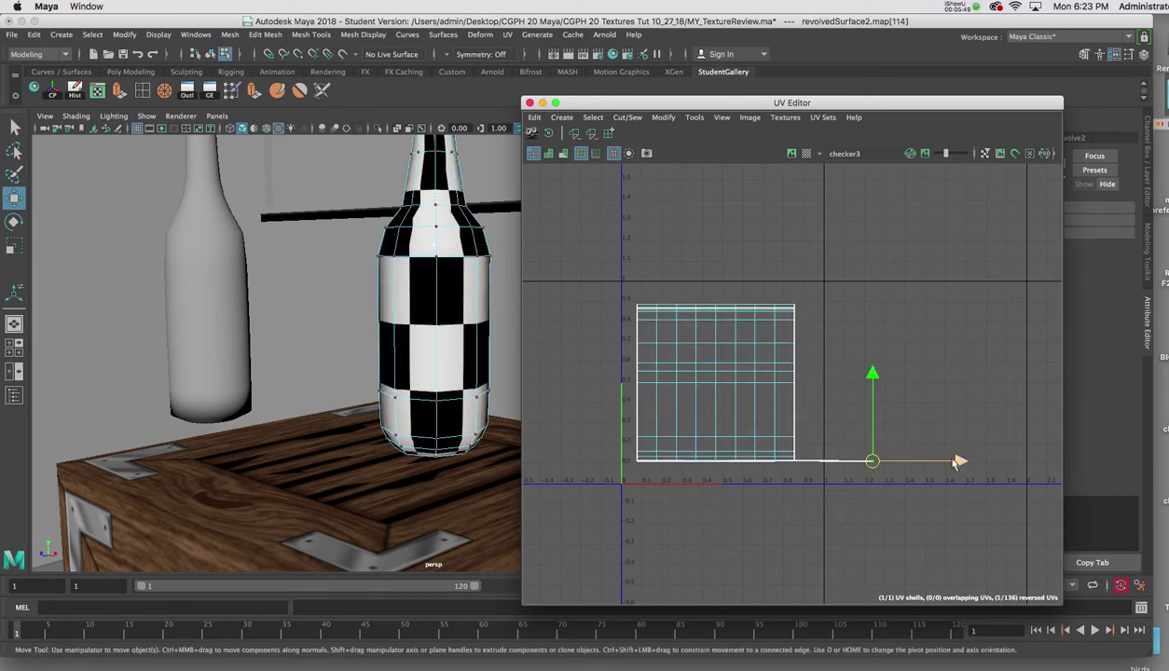
drag(959, 463, 868, 463)
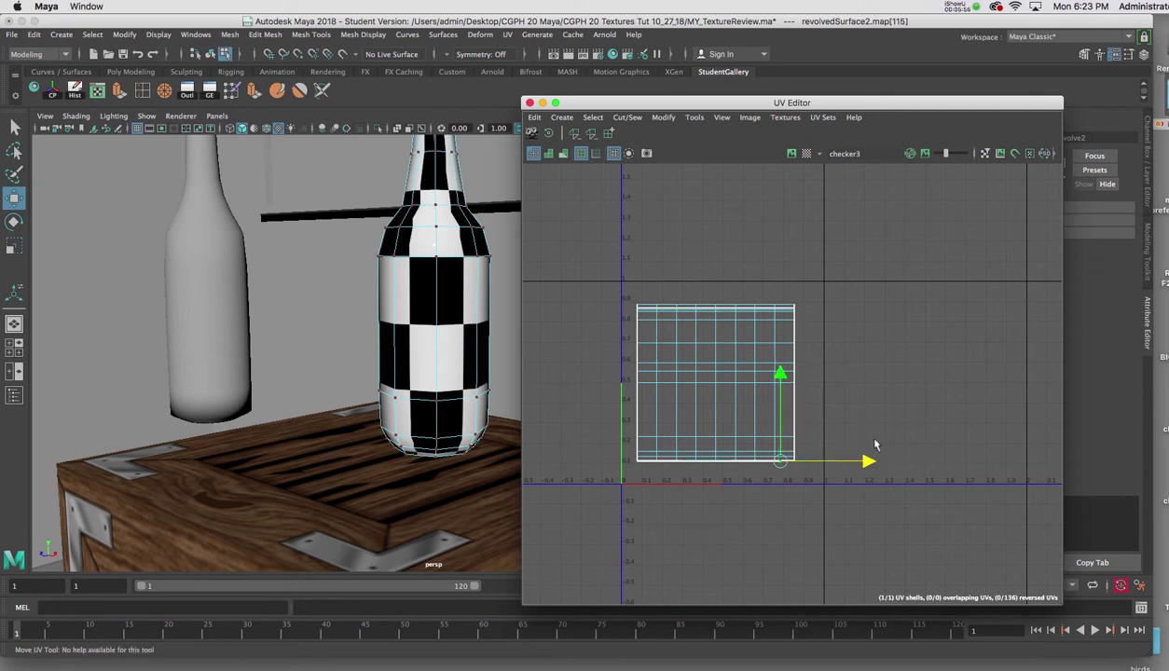
click(875, 446)
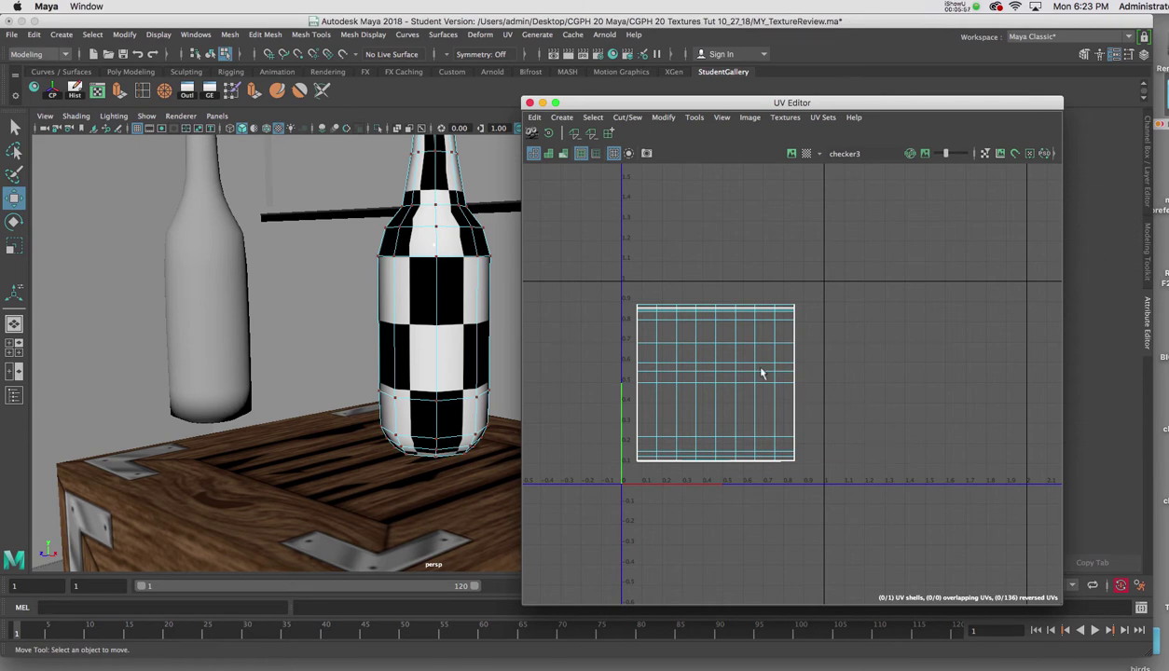
Step: Show the checker image behind the UVs and select the bottle in object mode
click(791, 154)
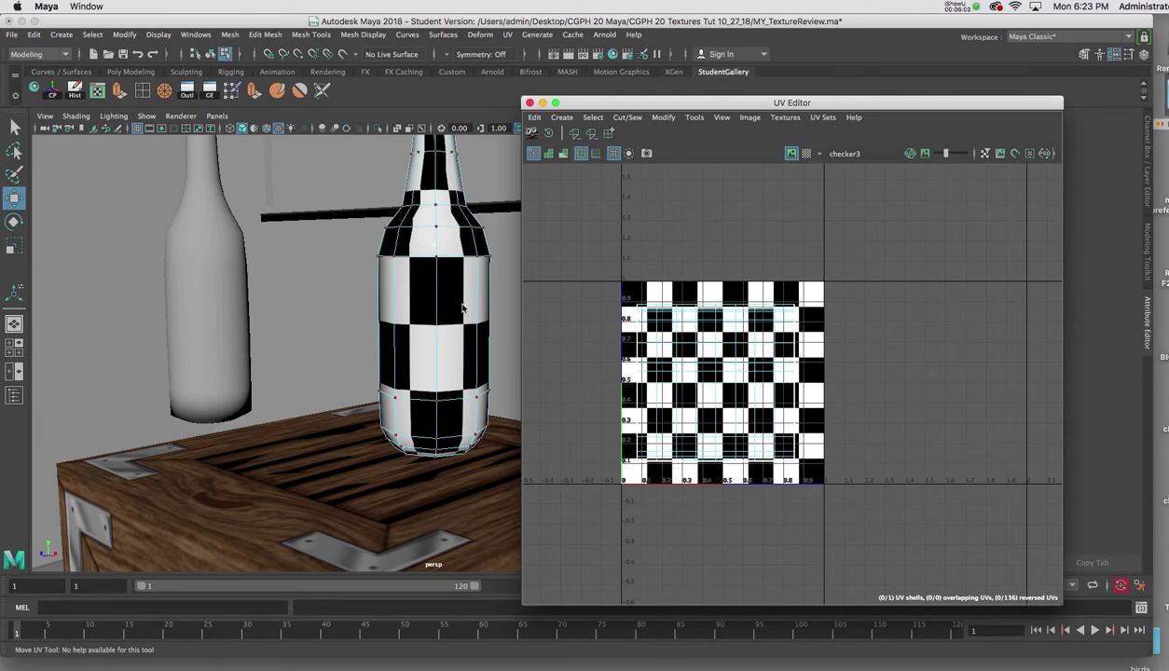
right_drag(466, 295, 509, 275)
alt+drag(478, 297, 472, 337)
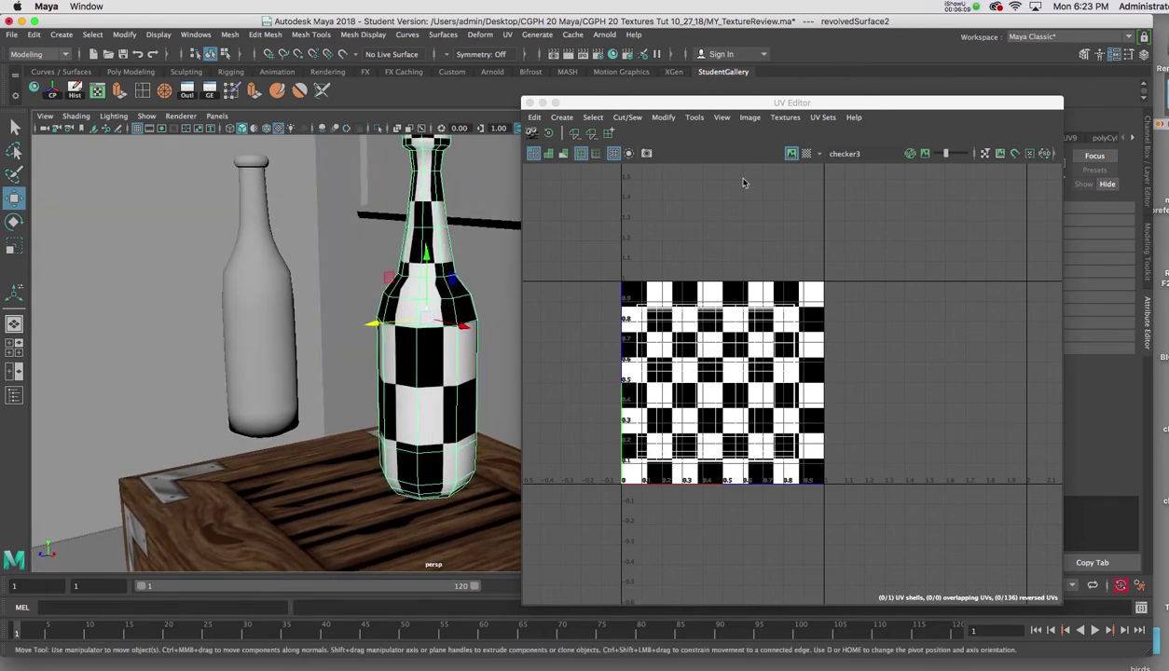
Step: Display the bottle's UV shell shaded in the UV Editor, keeping the editor window beside the bottle
drag(732, 109, 715, 82)
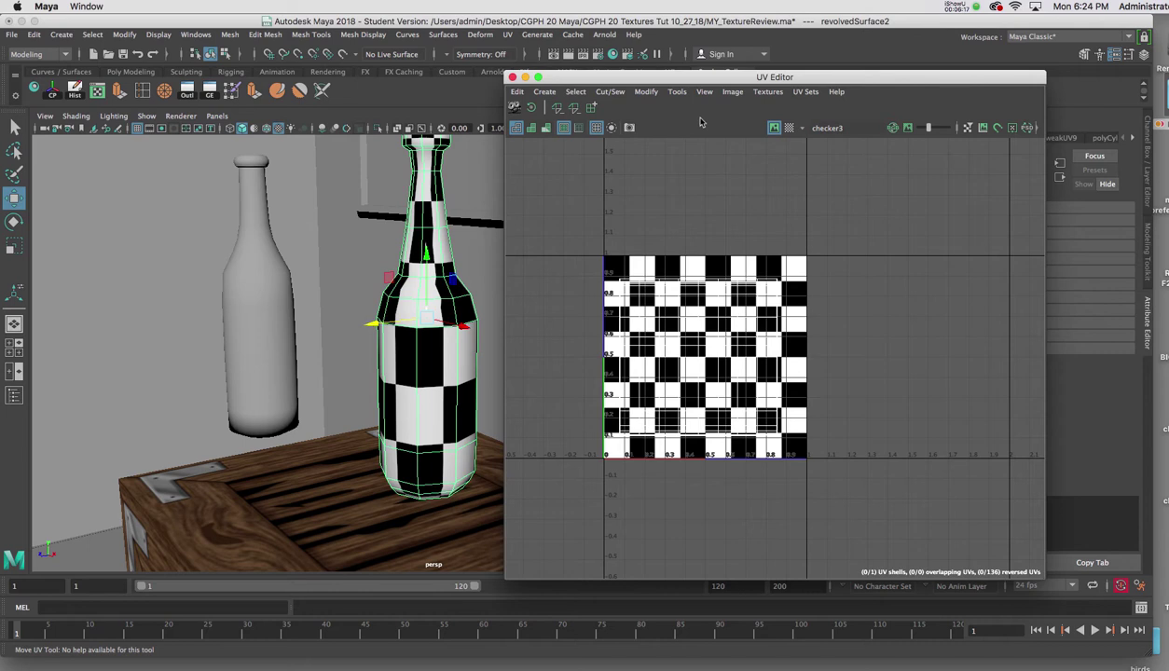
click(732, 93)
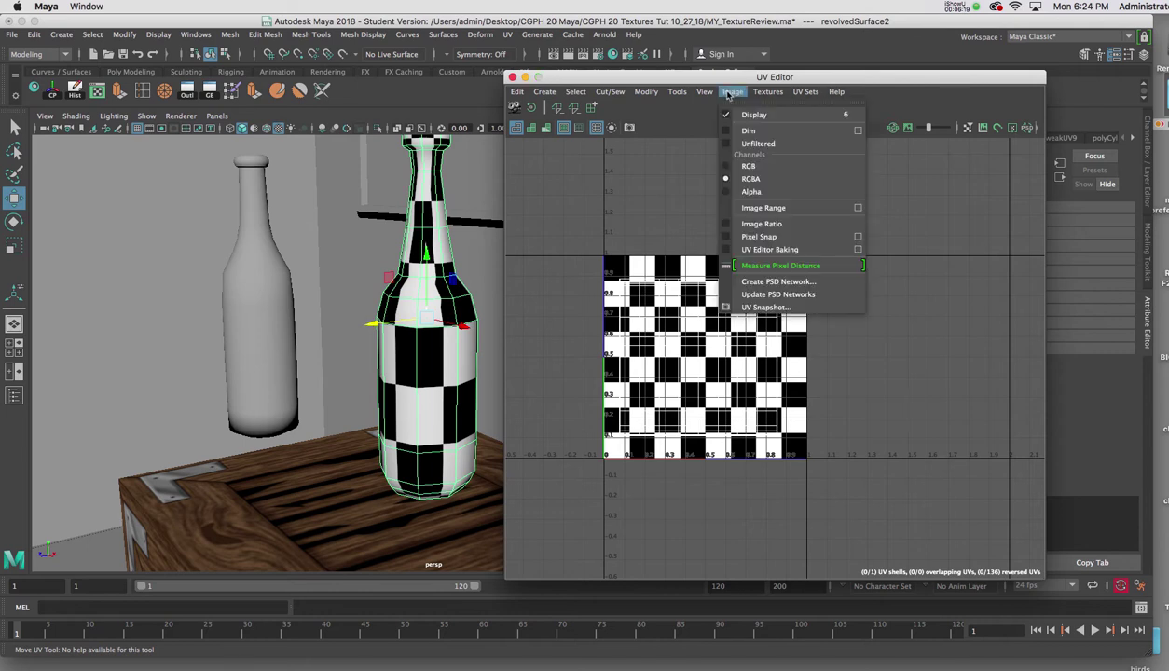
mouse_move(705, 91)
click(724, 138)
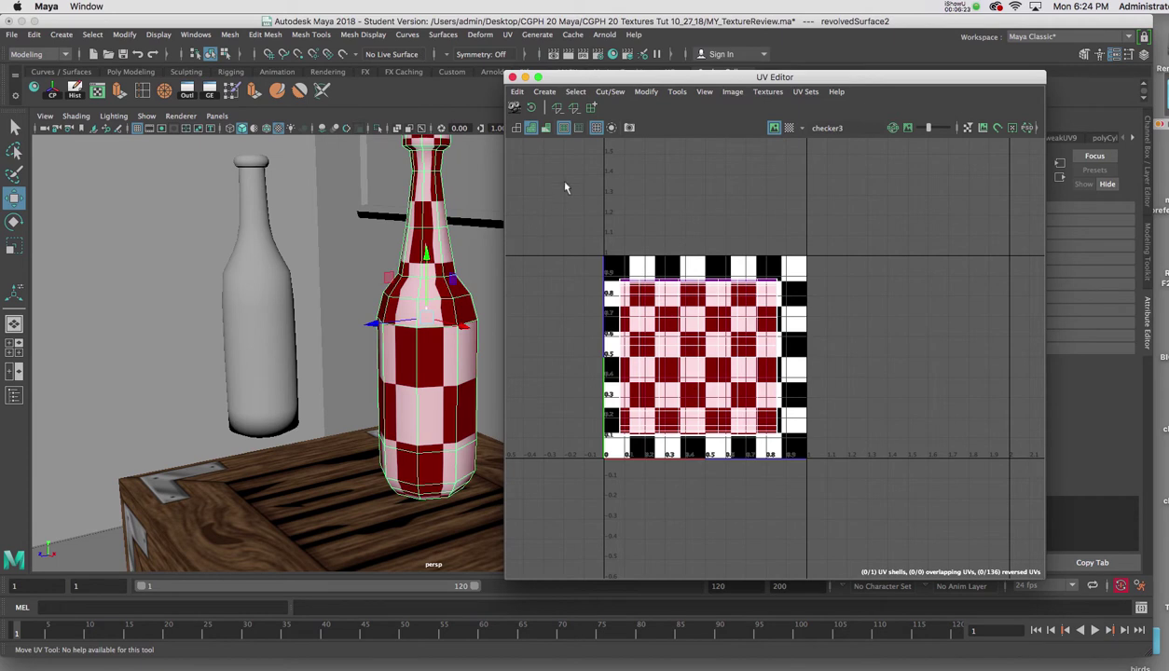
drag(674, 78, 665, 81)
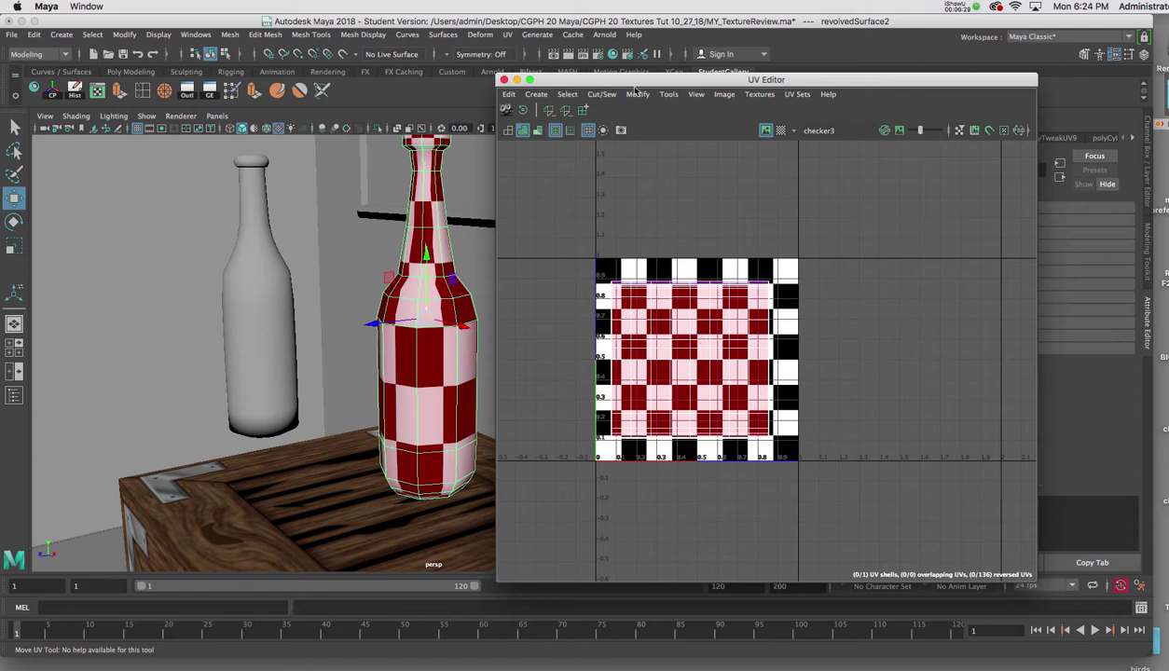
drag(653, 80, 678, 79)
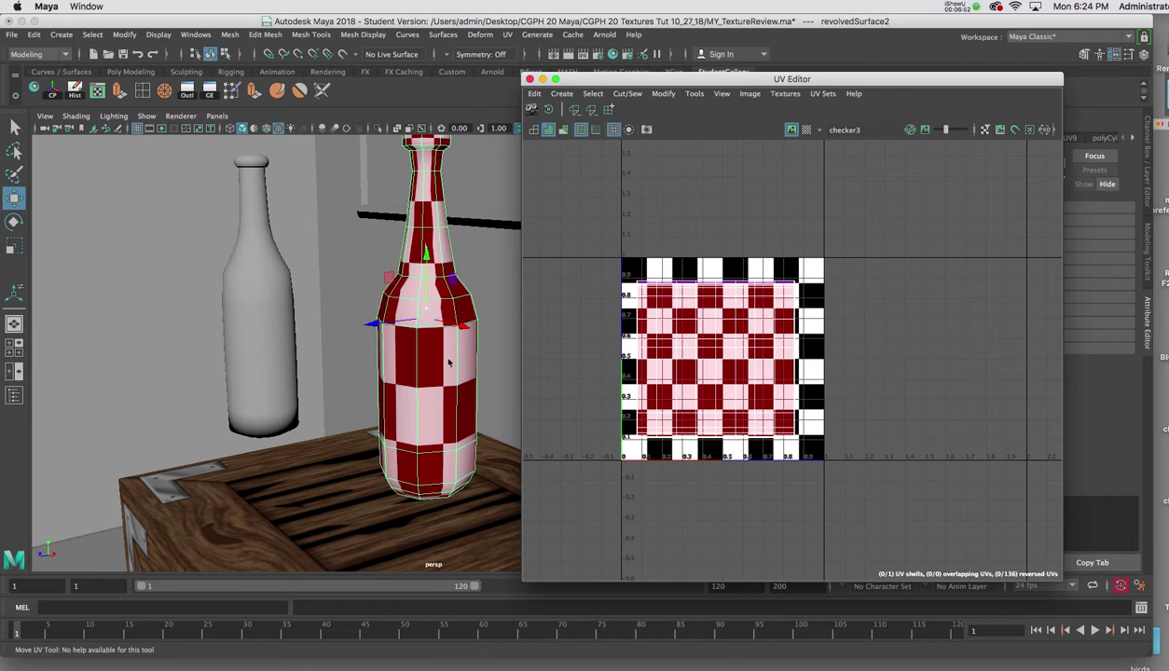
Step: Save a 1024 × 1024 PNG UV snapshot of the bottle as bottleskin11_5 in the CGPH 20 Texture Review SourceImages folder
right_drag(447, 325, 494, 319)
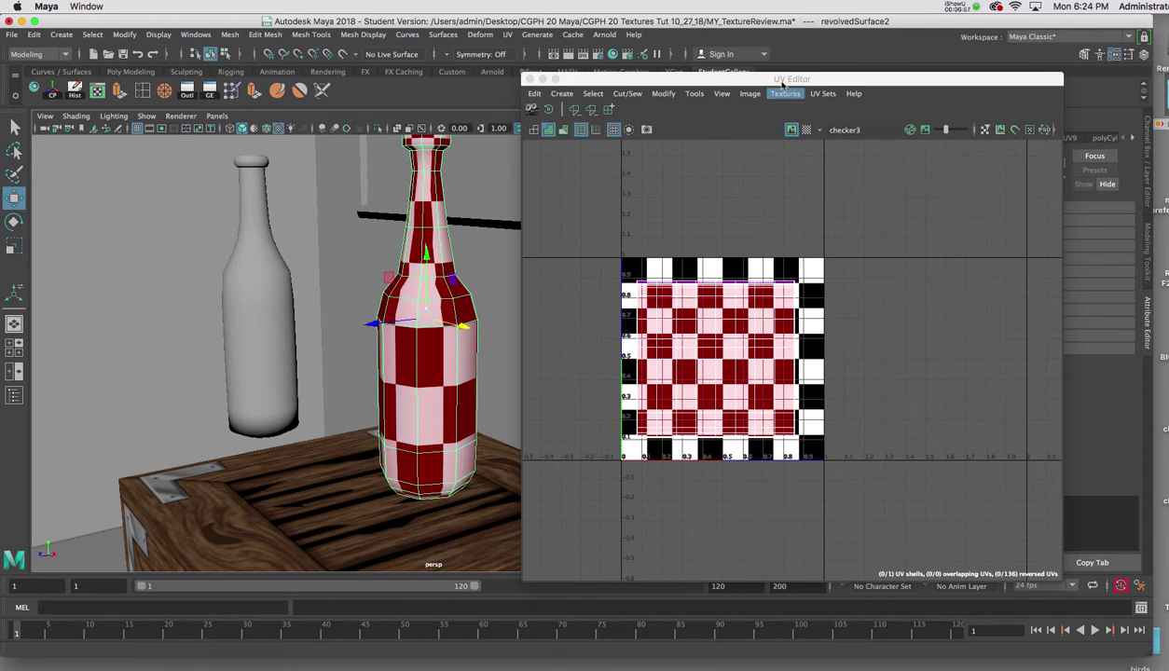
drag(772, 81, 743, 69)
click(711, 75)
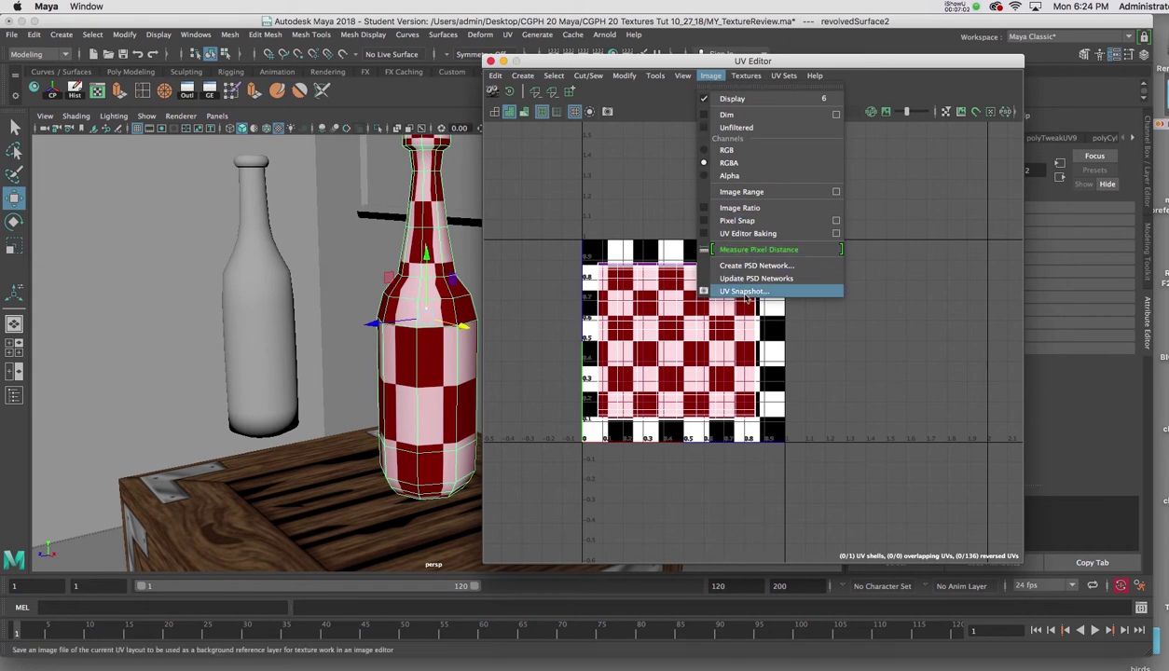
click(733, 292)
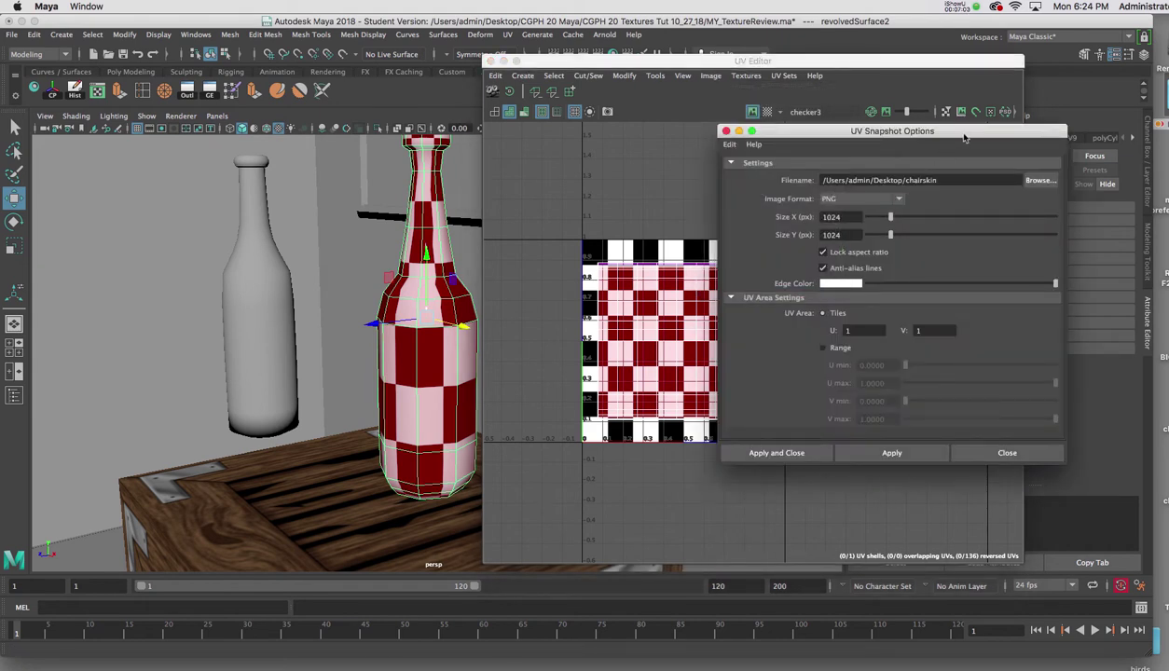
click(1040, 180)
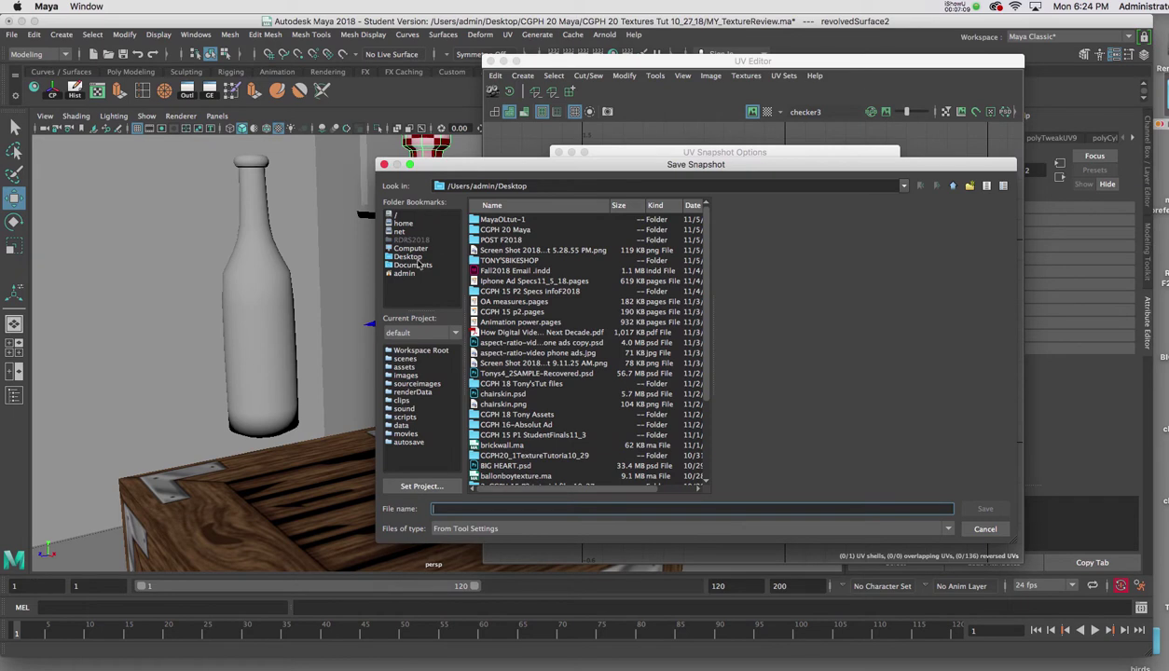
double_click(474, 230)
double_click(485, 220)
double_click(485, 291)
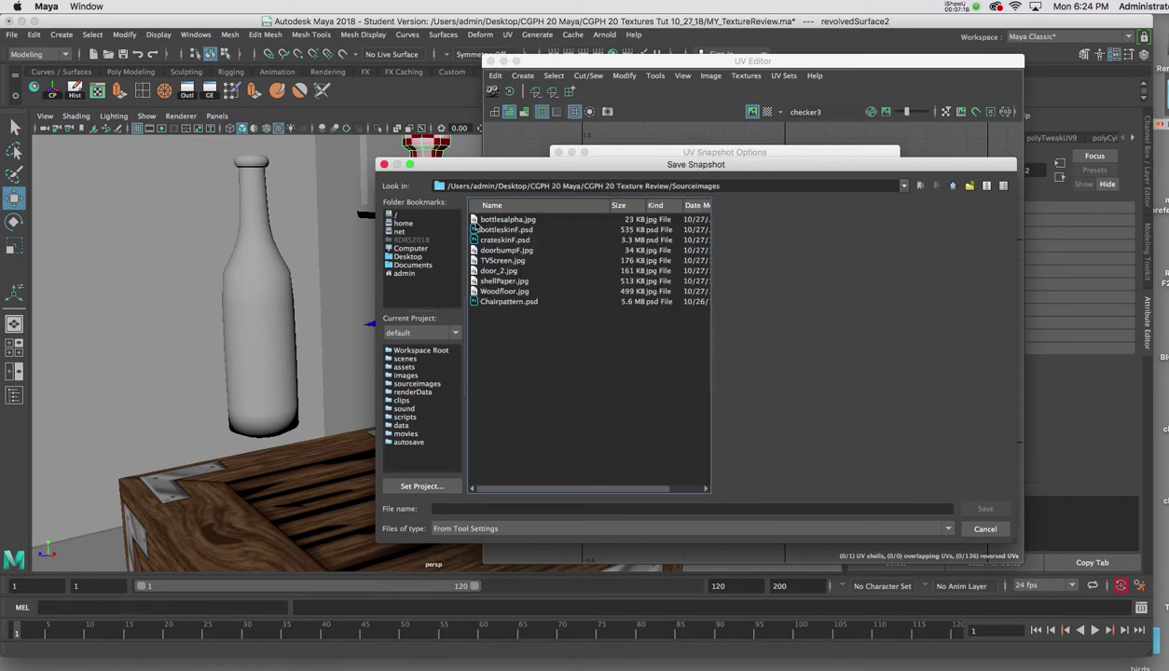
click(446, 508)
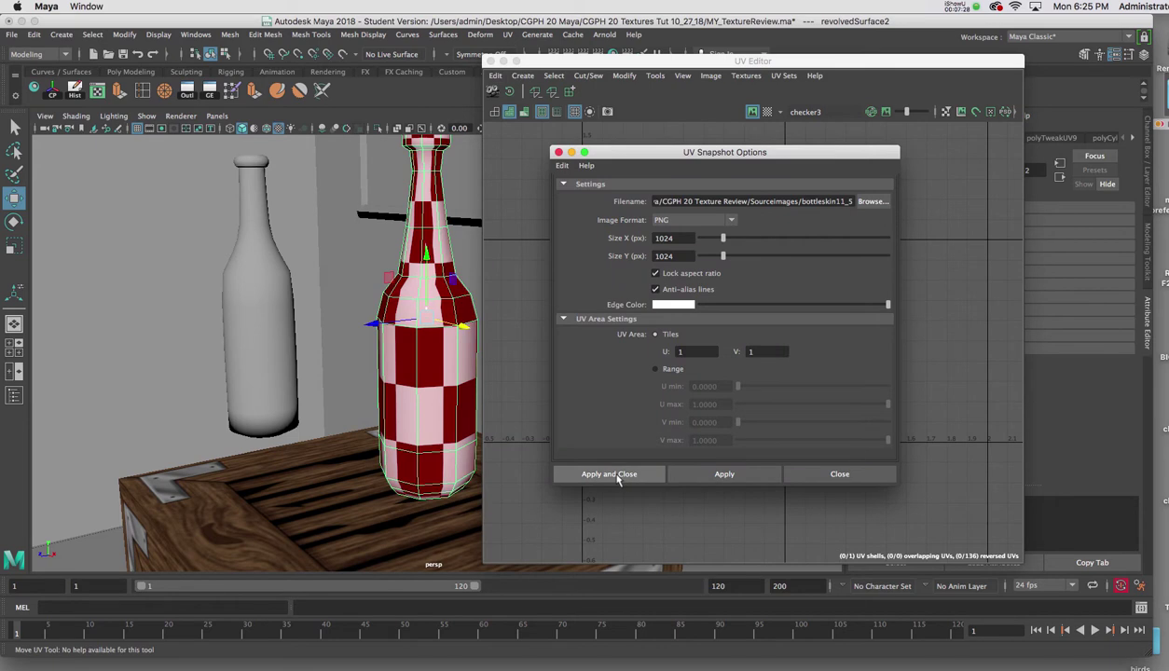
click(617, 475)
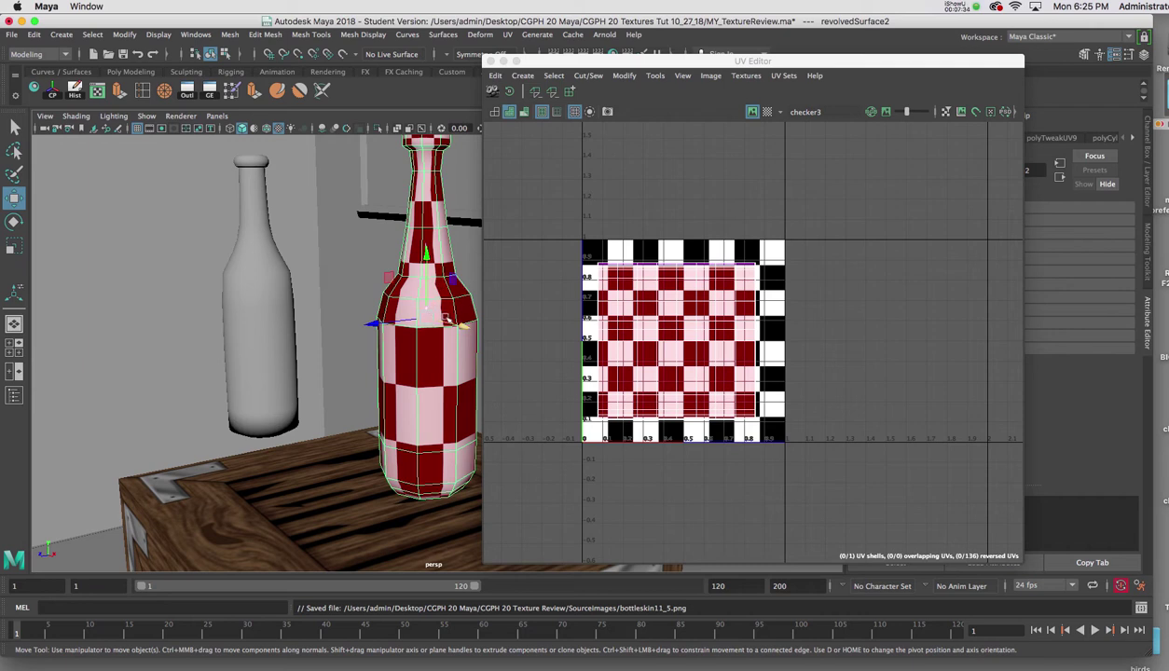
click(377, 256)
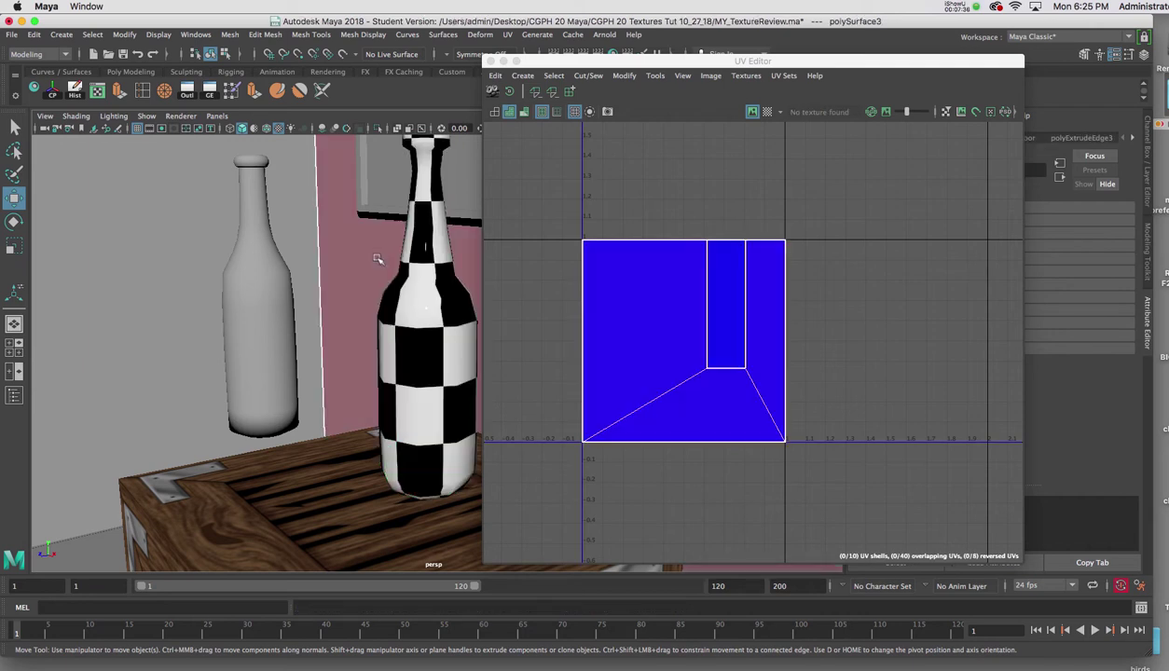
click(417, 261)
right_drag(437, 266, 464, 240)
click(339, 275)
click(435, 314)
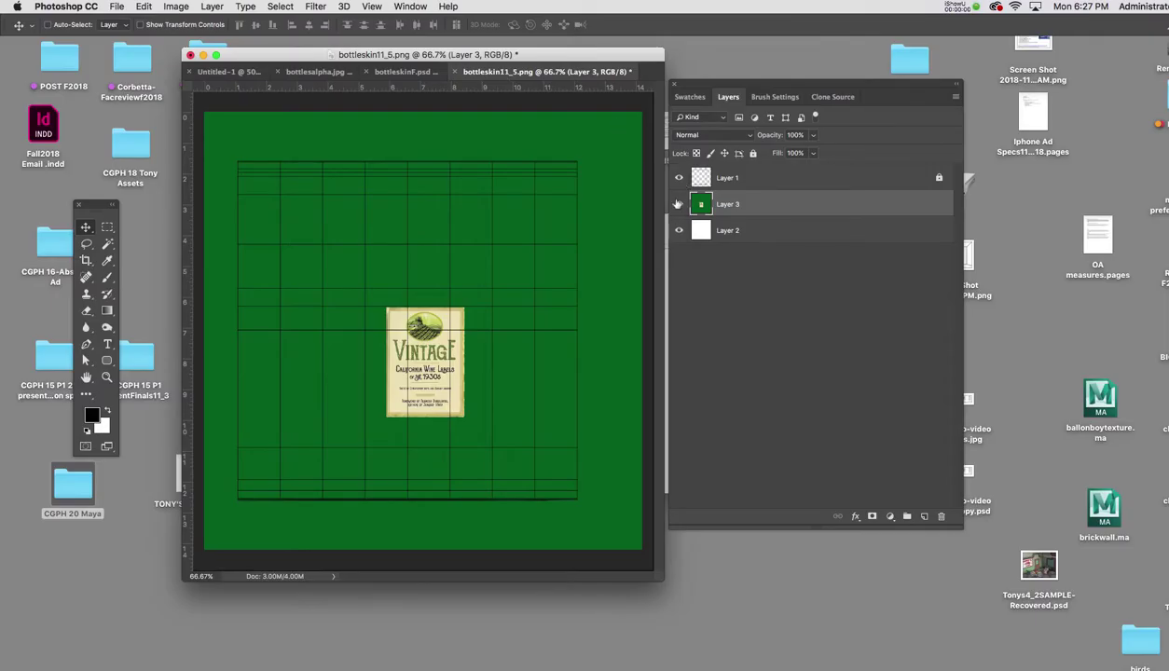
Step: In Photoshop, examine the UV lines of bottleskin11_5.png by hiding the green label layer and white layer, and show both again
click(678, 204)
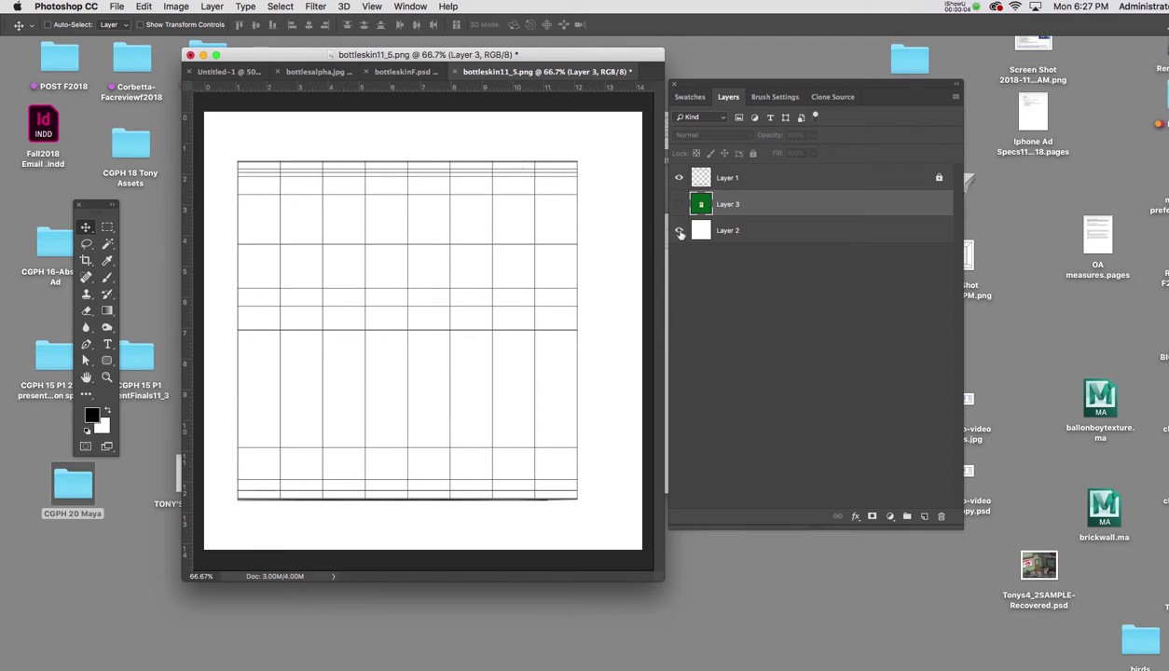
click(680, 232)
click(680, 233)
click(680, 204)
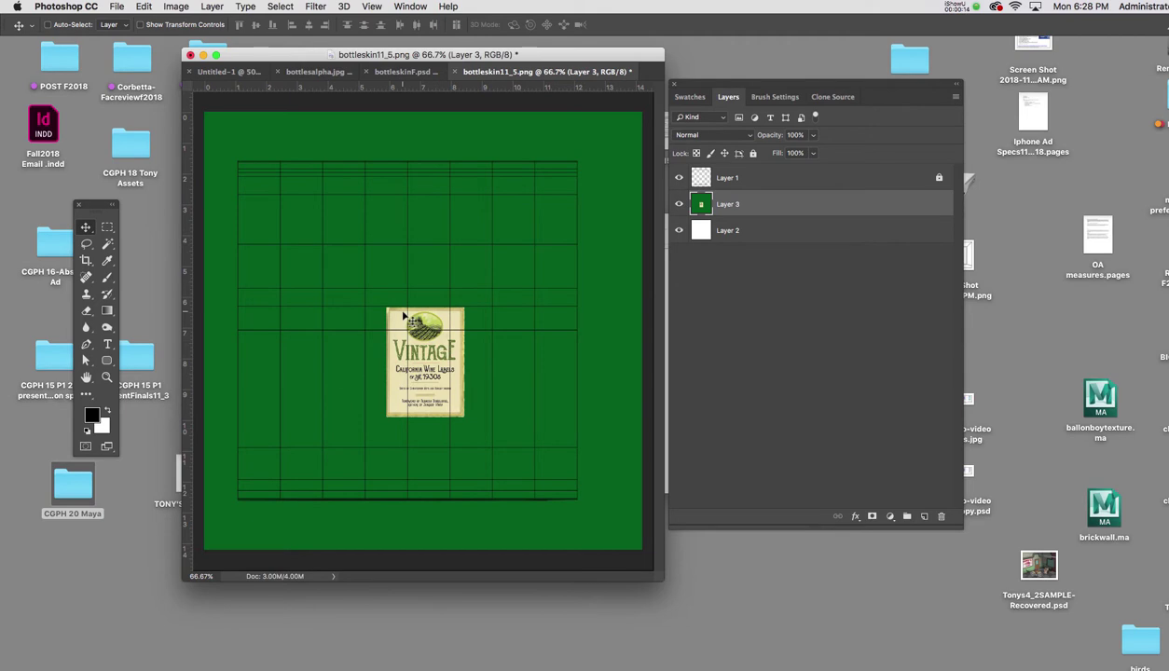
Step: Move the label artwork on Layer 3 down and slightly left so it sits within the bottle body's UV section
mouse_move(427, 359)
mouse_down()
mouse_move(417, 348)
mouse_move(445, 347)
mouse_move(432, 344)
mouse_move(426, 360)
mouse_up()
drag(425, 383, 427, 410)
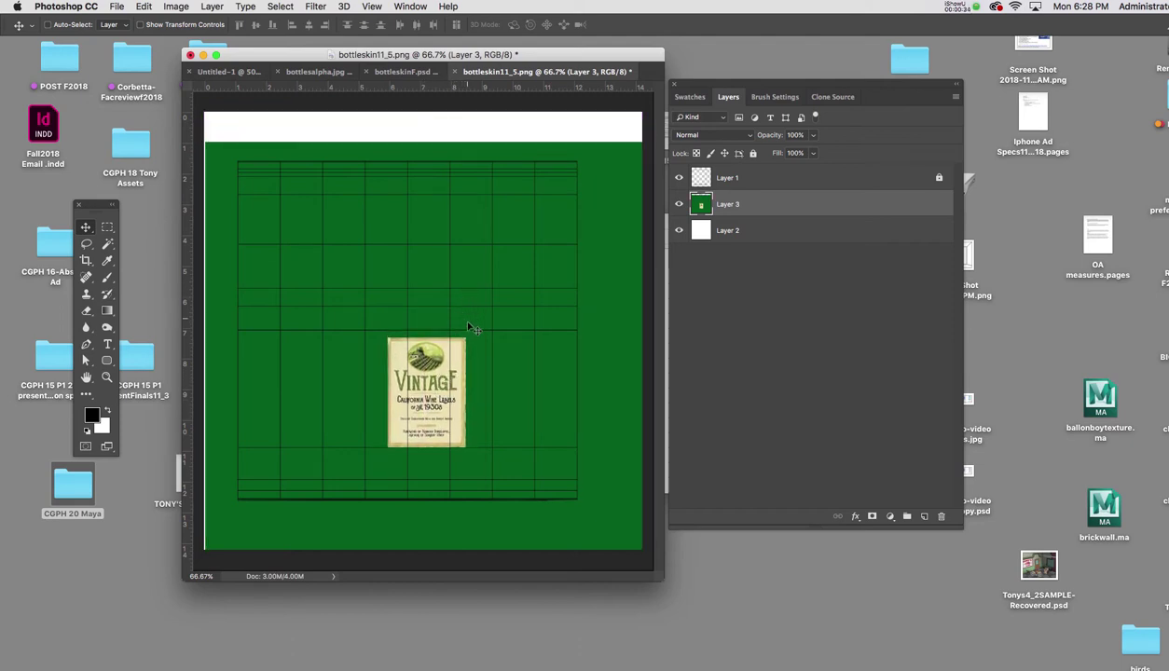
mouse_move(455, 398)
mouse_down()
mouse_move(446, 395)
mouse_move(458, 396)
mouse_up()
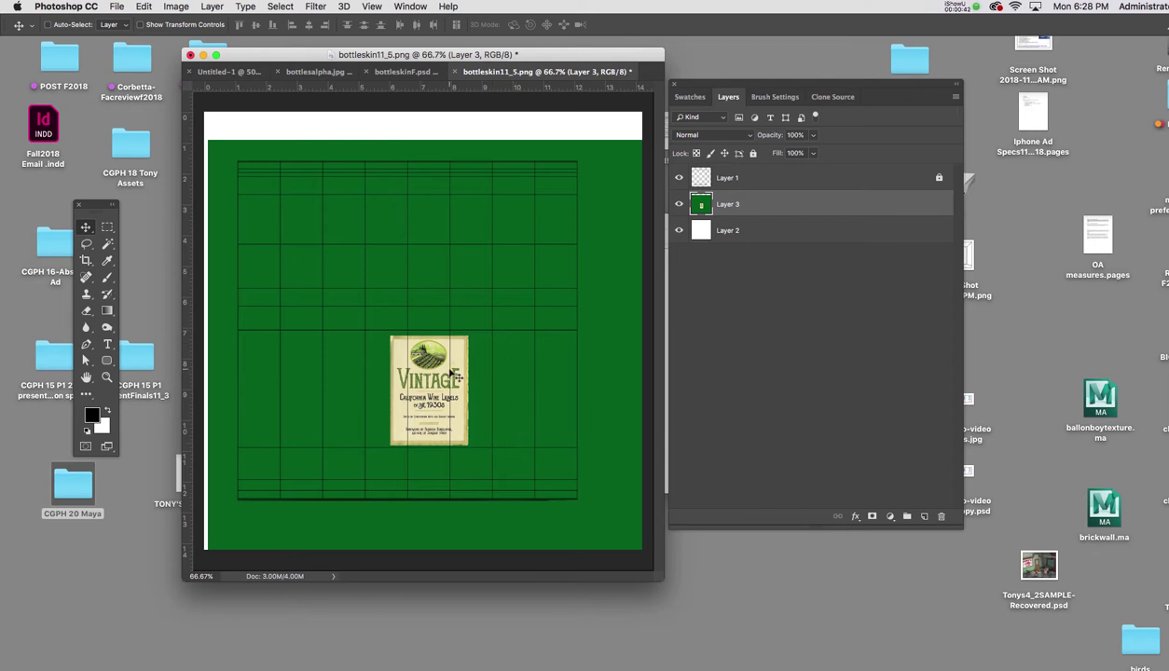
drag(448, 369, 437, 370)
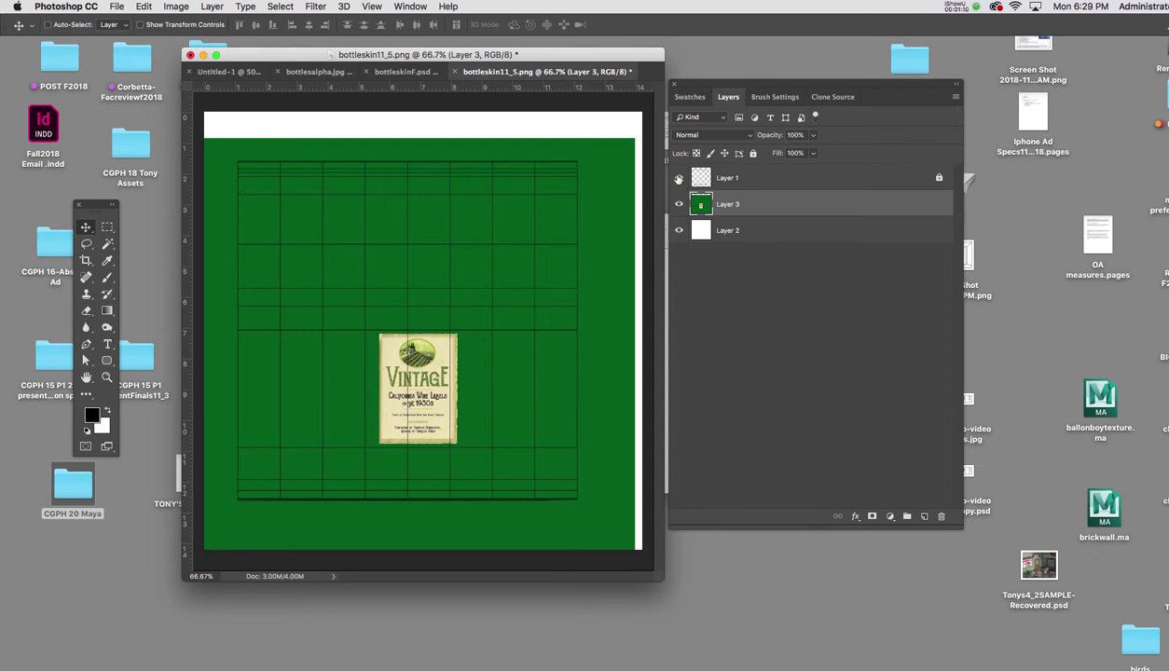
Step: Hide the UV line layer and duplicate the image as "bottleskin11_5 copy"
click(677, 178)
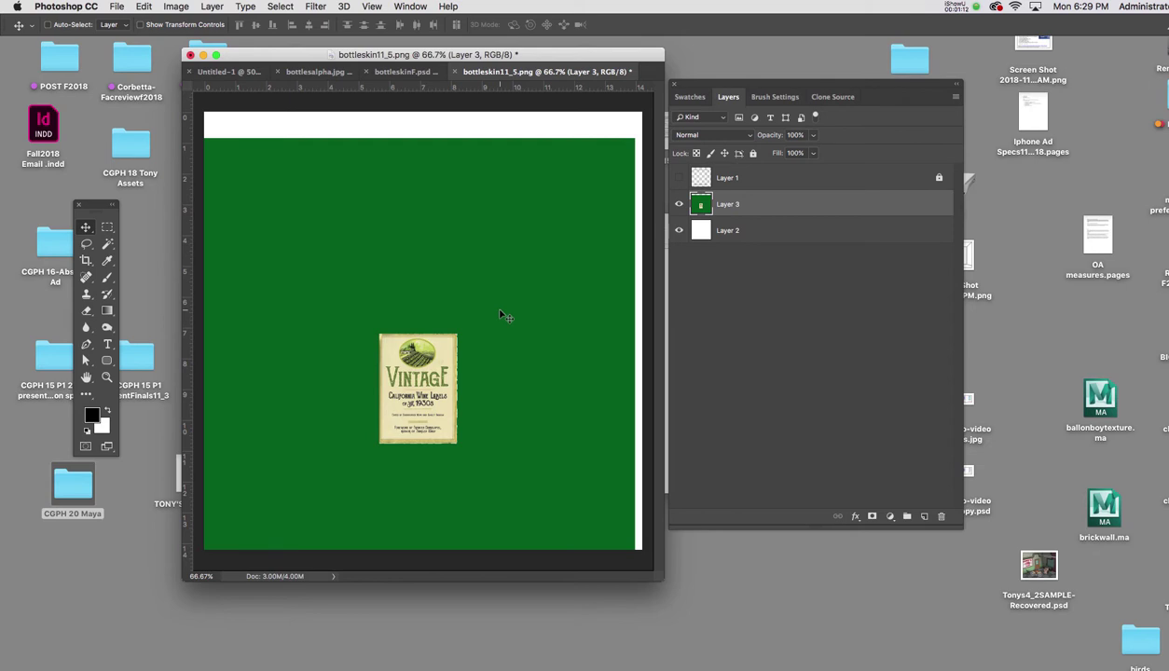
click(184, 13)
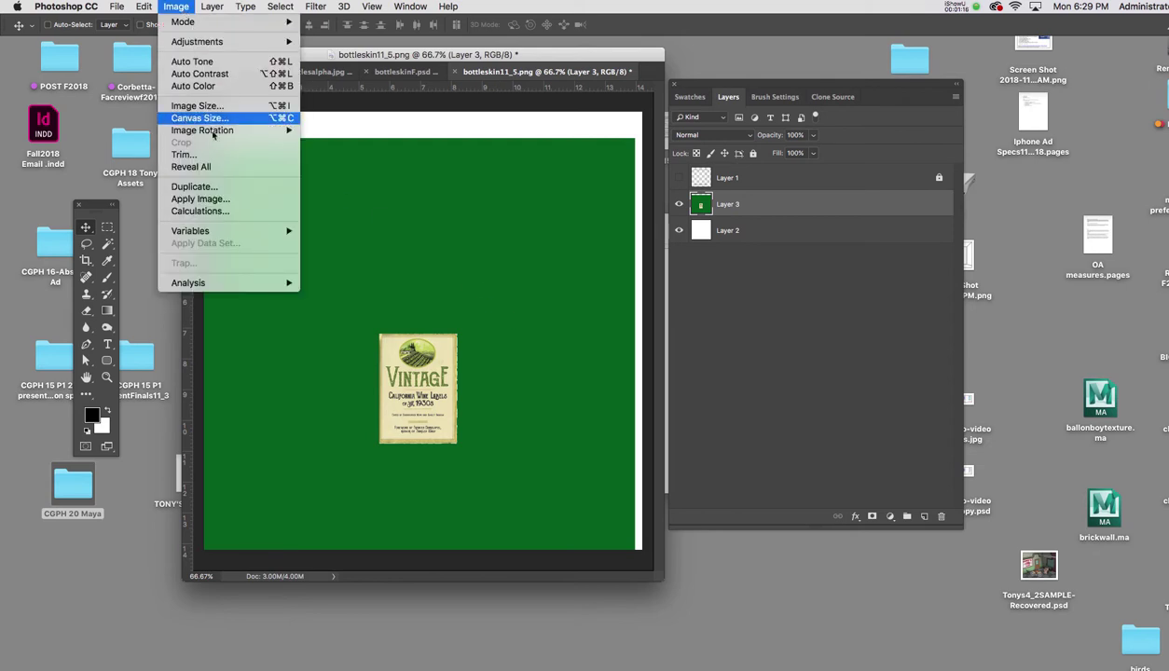
click(220, 189)
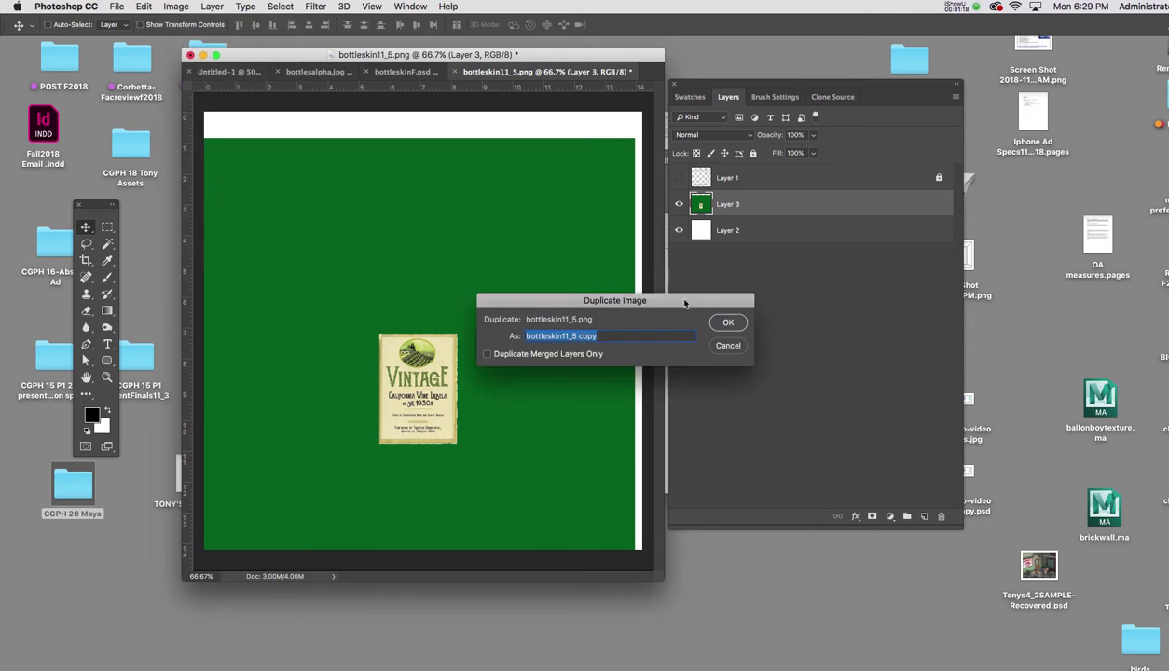
click(726, 323)
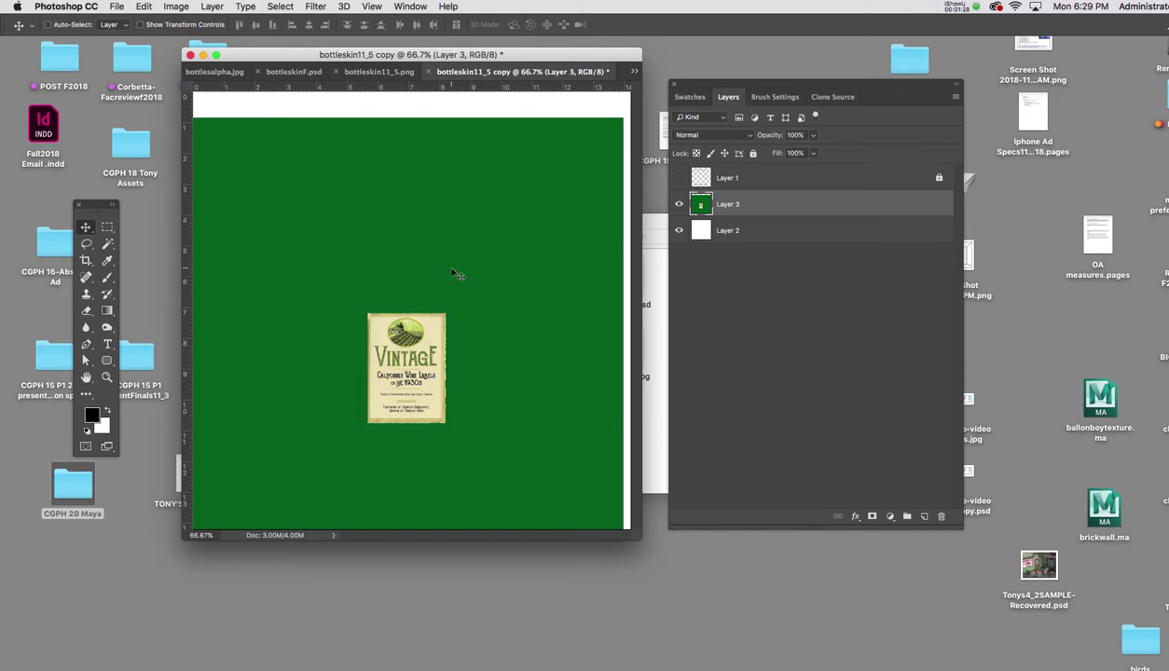
Step: Select the green area around the label with the Magic Wand at tolerance 1, and set the foreground colour to light grey
key(w)
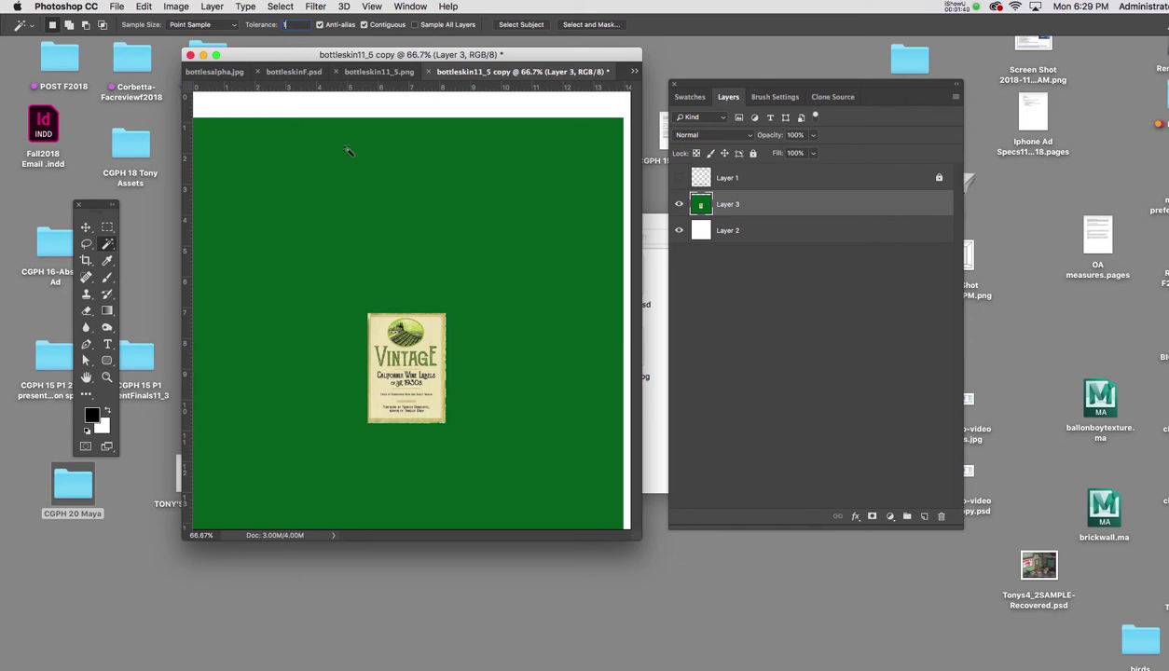
click(439, 289)
click(690, 97)
click(796, 137)
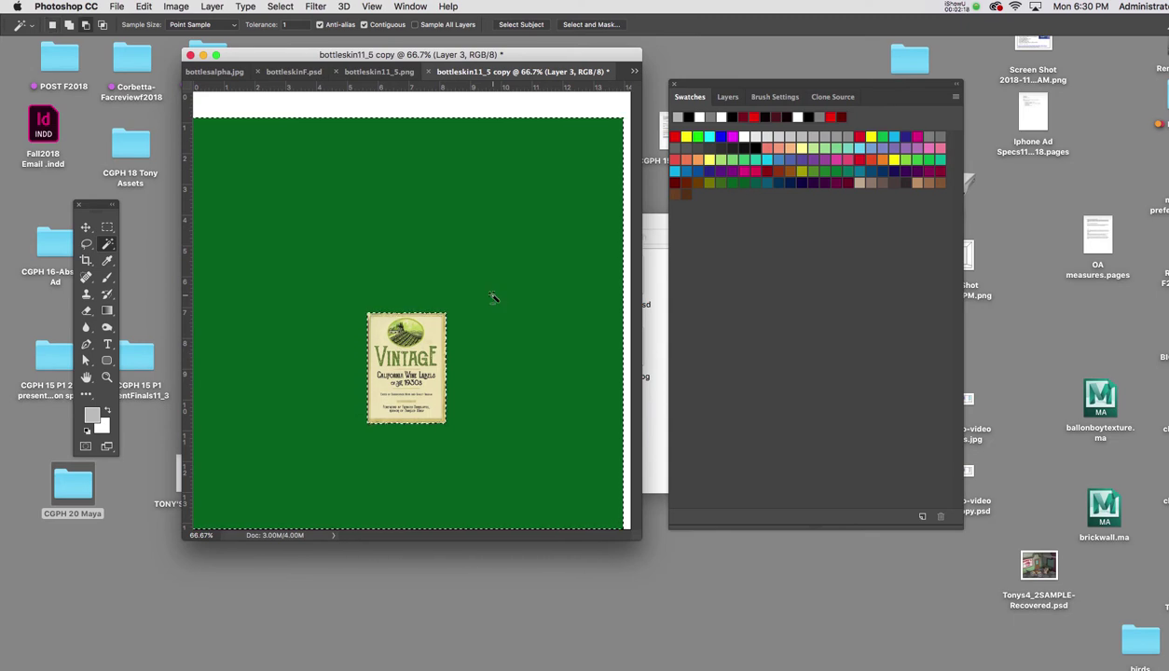
Step: Fill the selected area around the label and the white page margins with the light grey foreground colour, and deselect
key(alt+BackSpace)
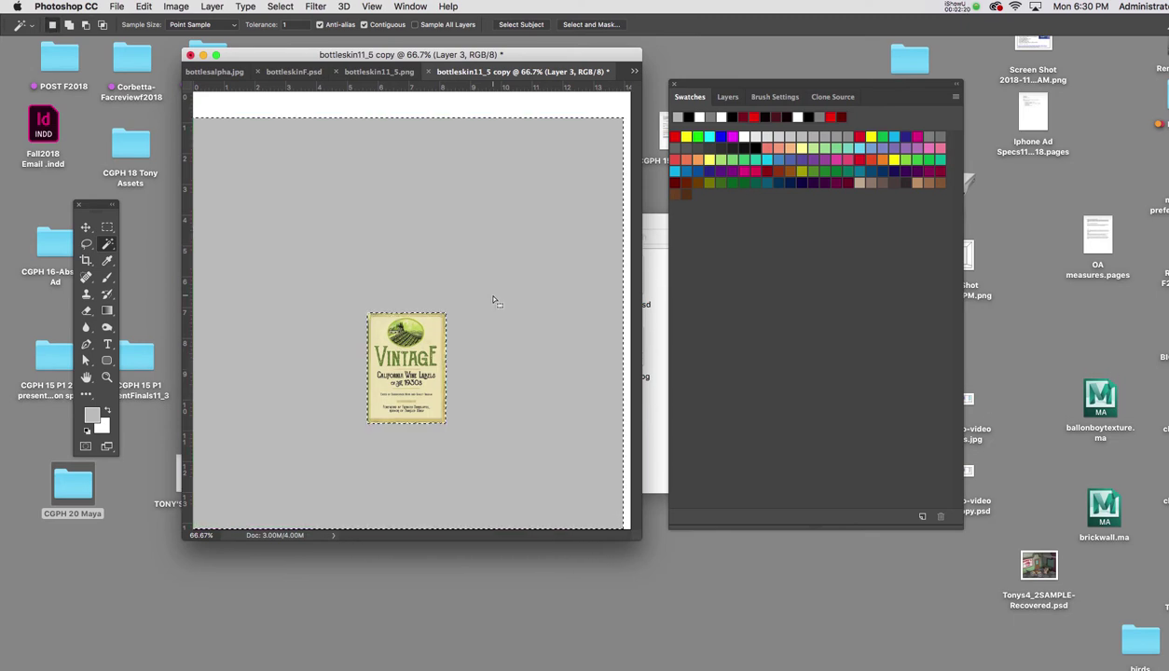
key(super+d)
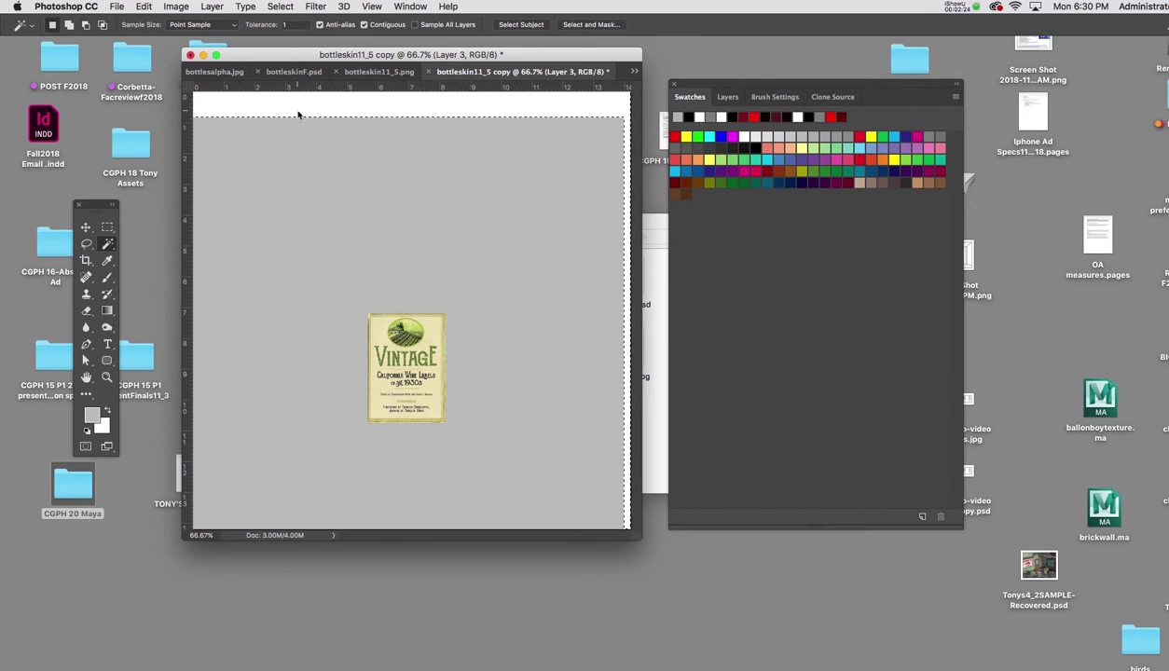
shift+click(300, 115)
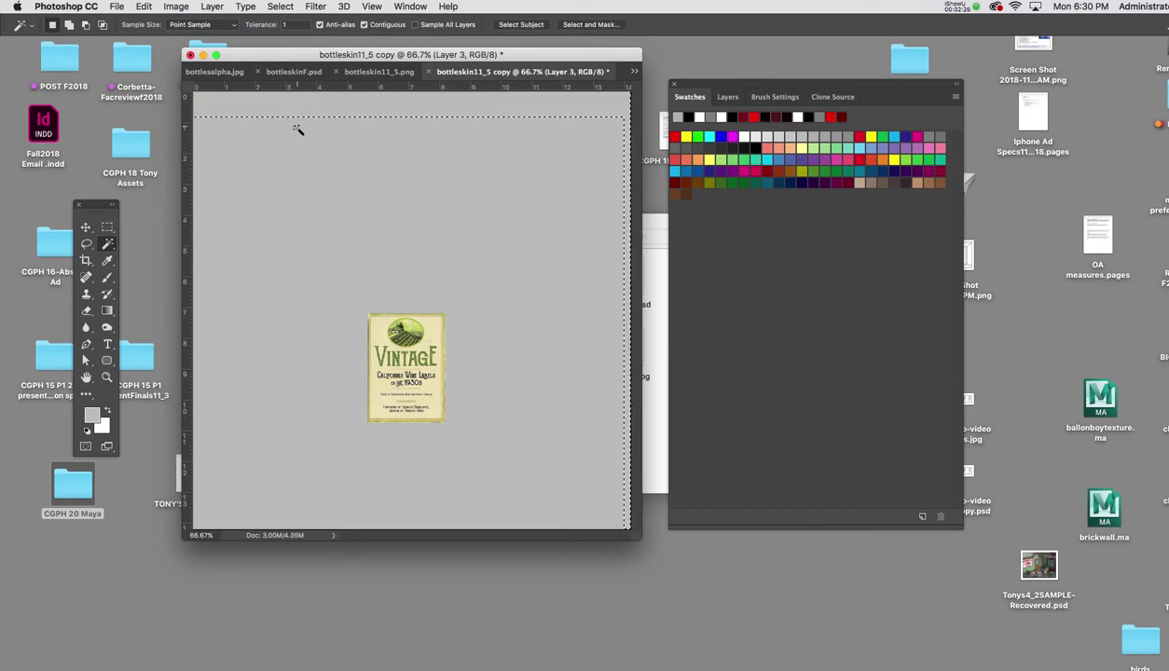
key(super+d)
Step: Select just the label rectangle by inverting a selection of the grey area, and cut the artwork out of it
click(399, 300)
key(super+shift+i)
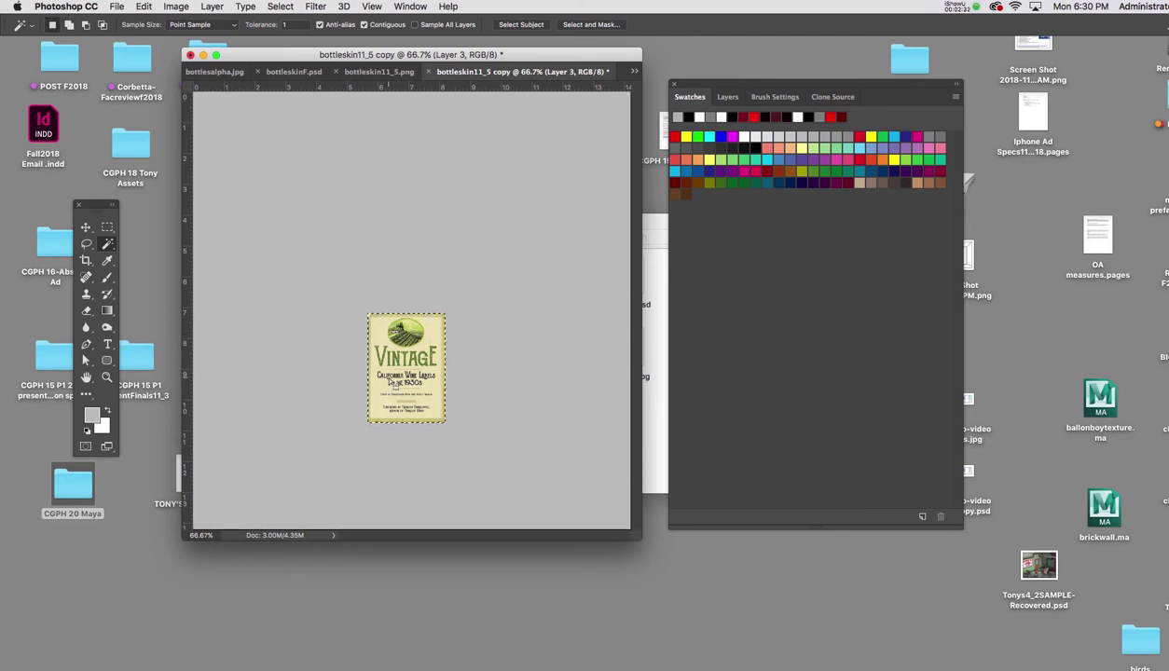
key(super+x)
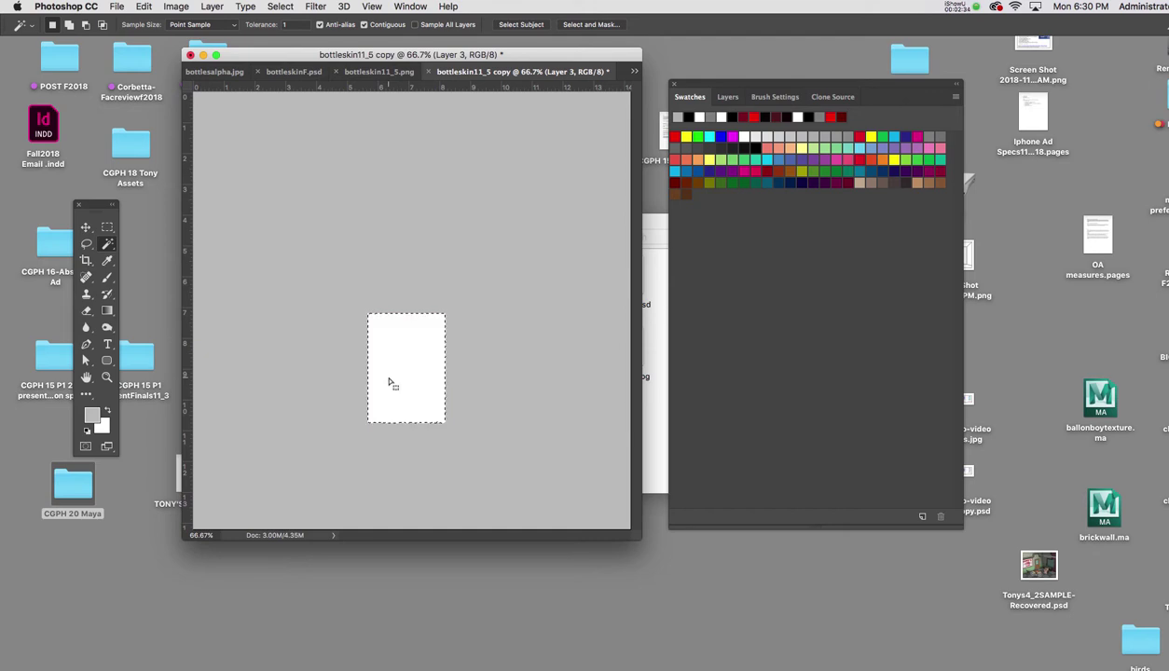
Step: Save the image as a JPEG named bottleskin11_5alphatrans.jpg in the Sourceimages folder
key(super+shift+s)
drag(468, 65, 439, 66)
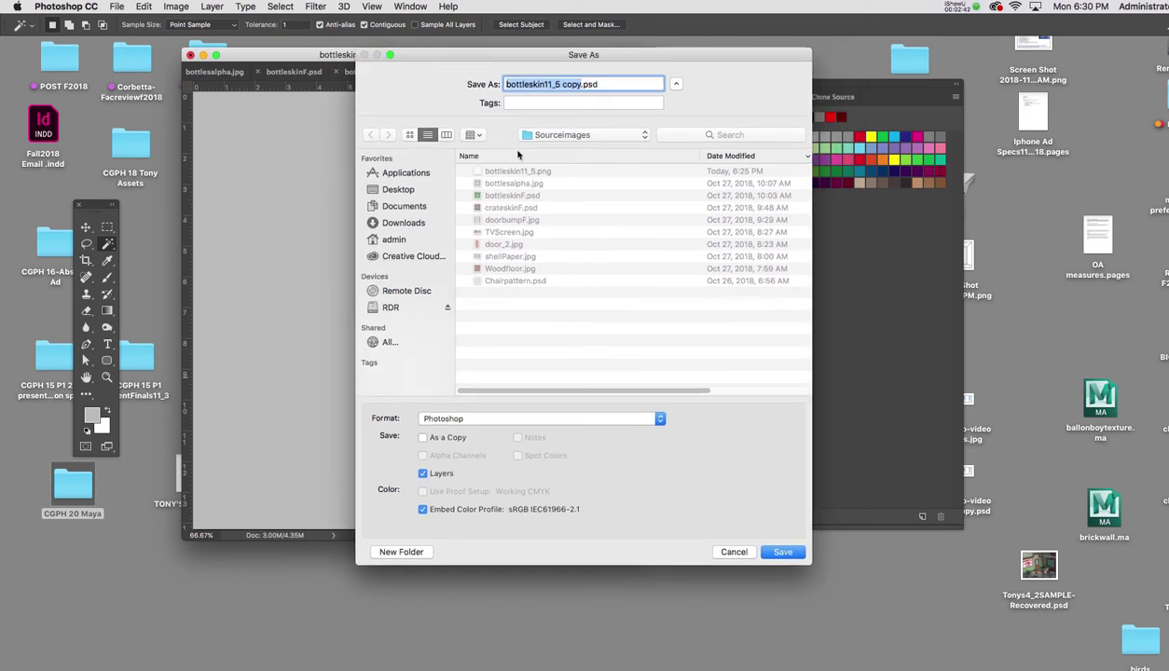
drag(585, 84, 559, 84)
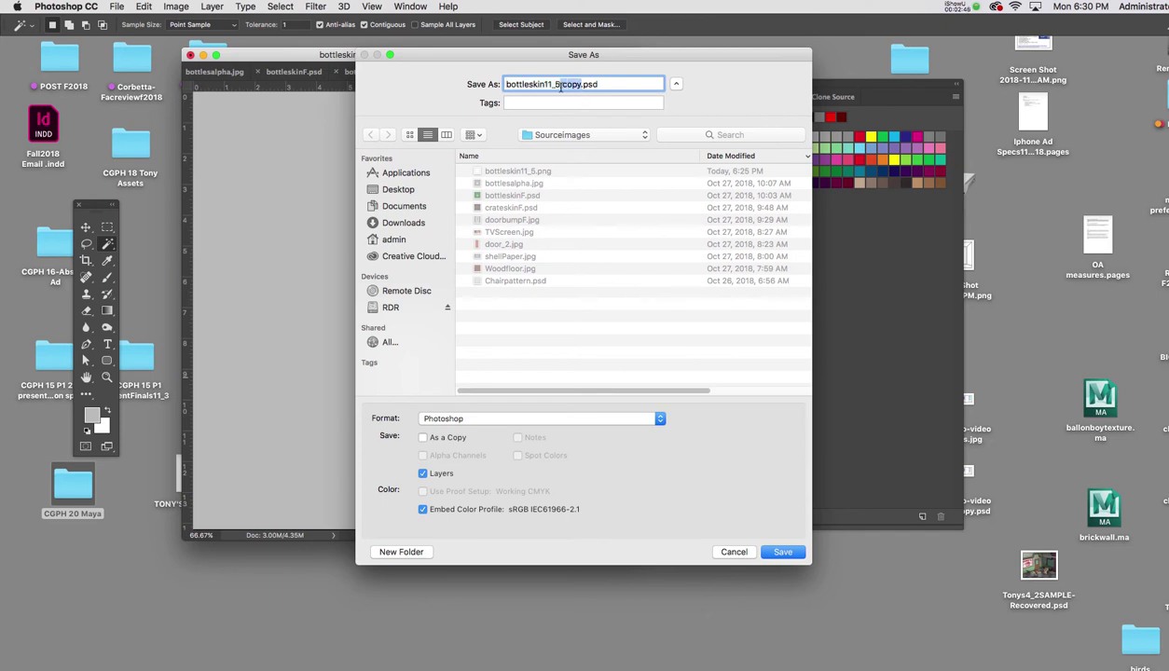
text(alphatsrans)
click(541, 418)
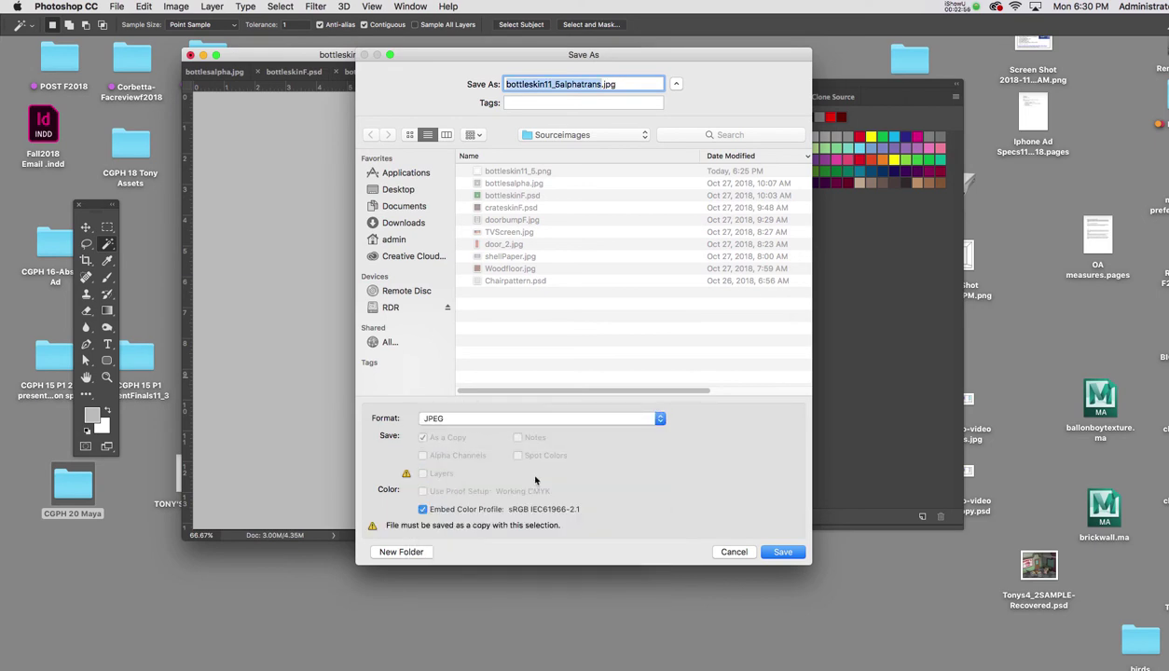
click(783, 553)
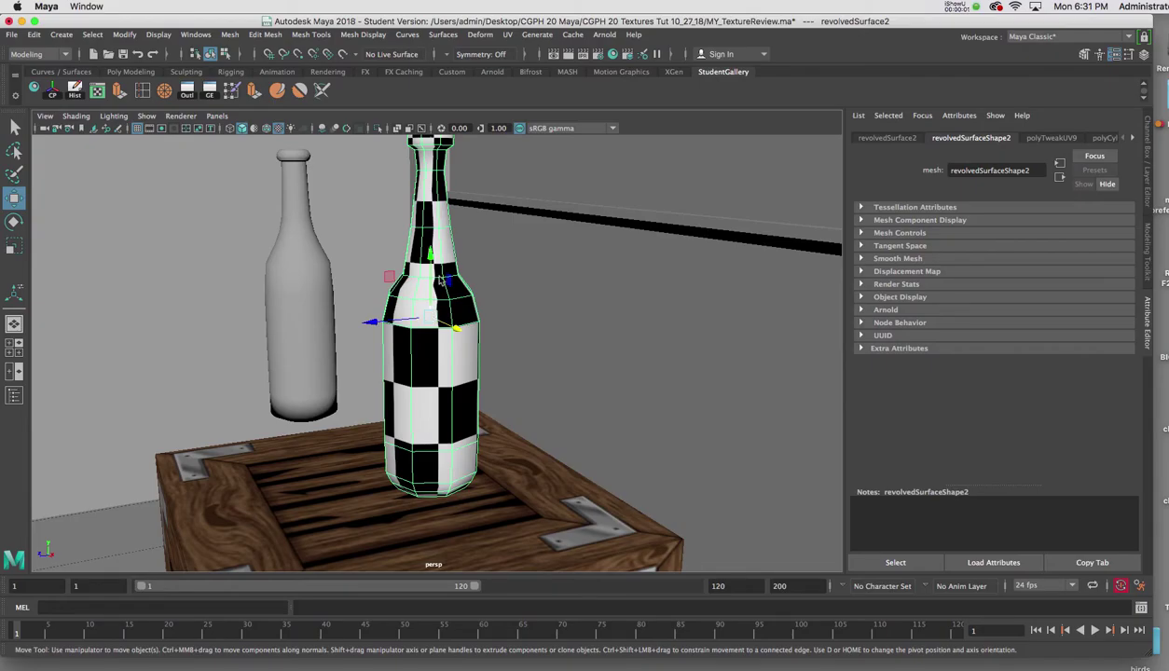
right_click(440, 280)
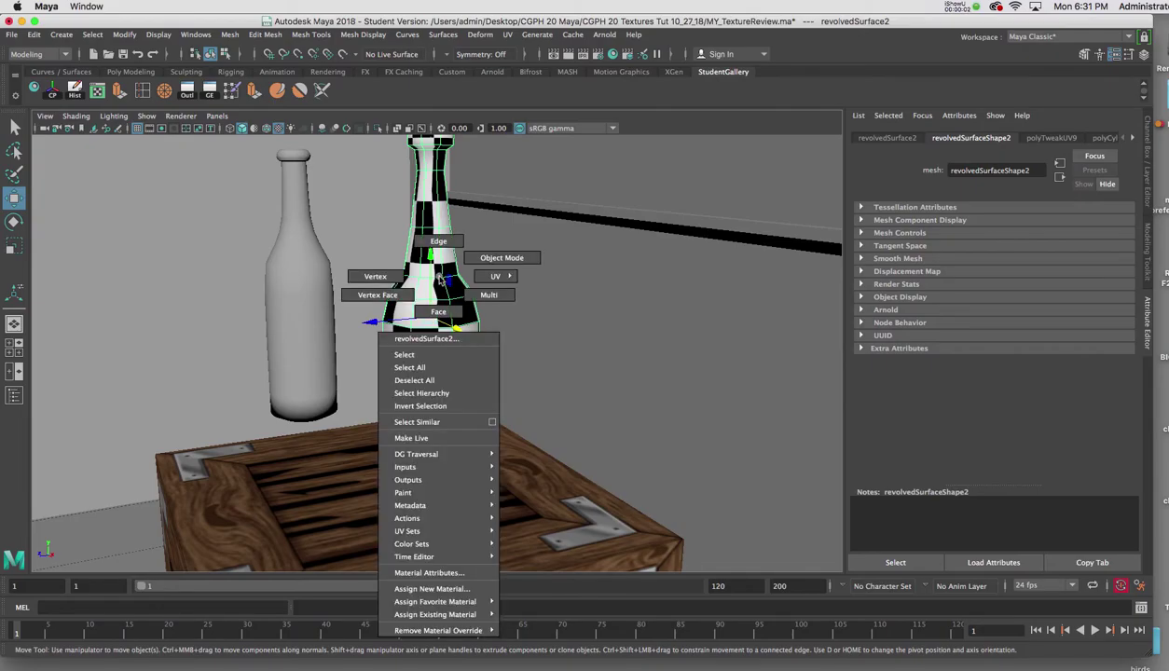
click(433, 572)
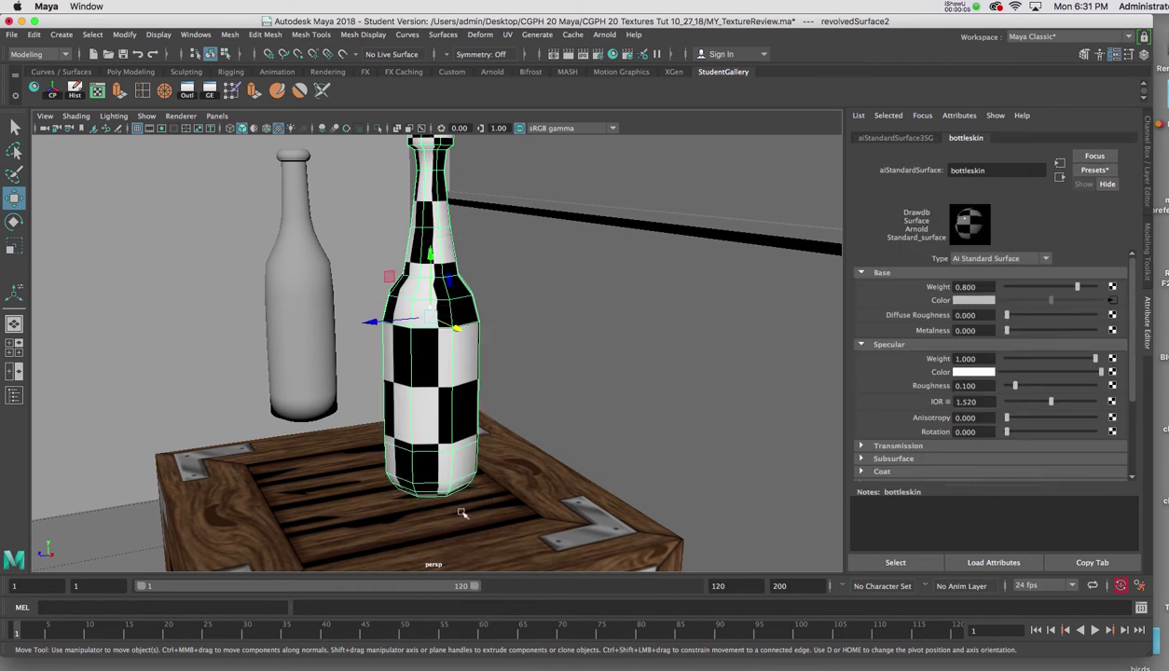
right_click(936, 301)
click(954, 336)
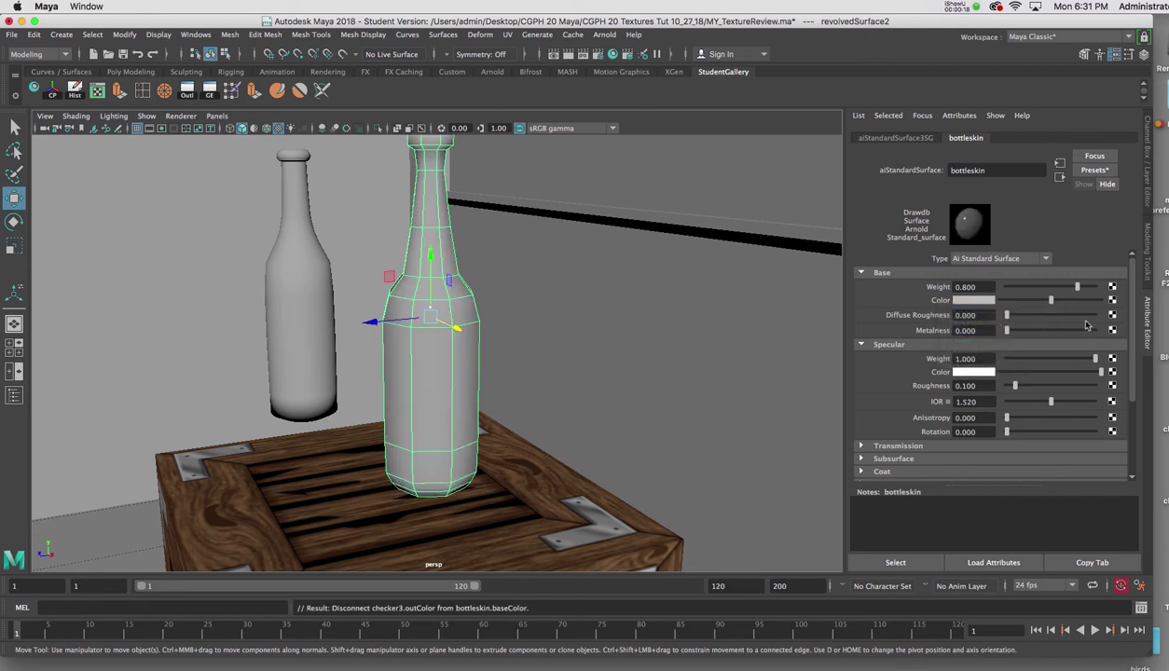
click(1112, 300)
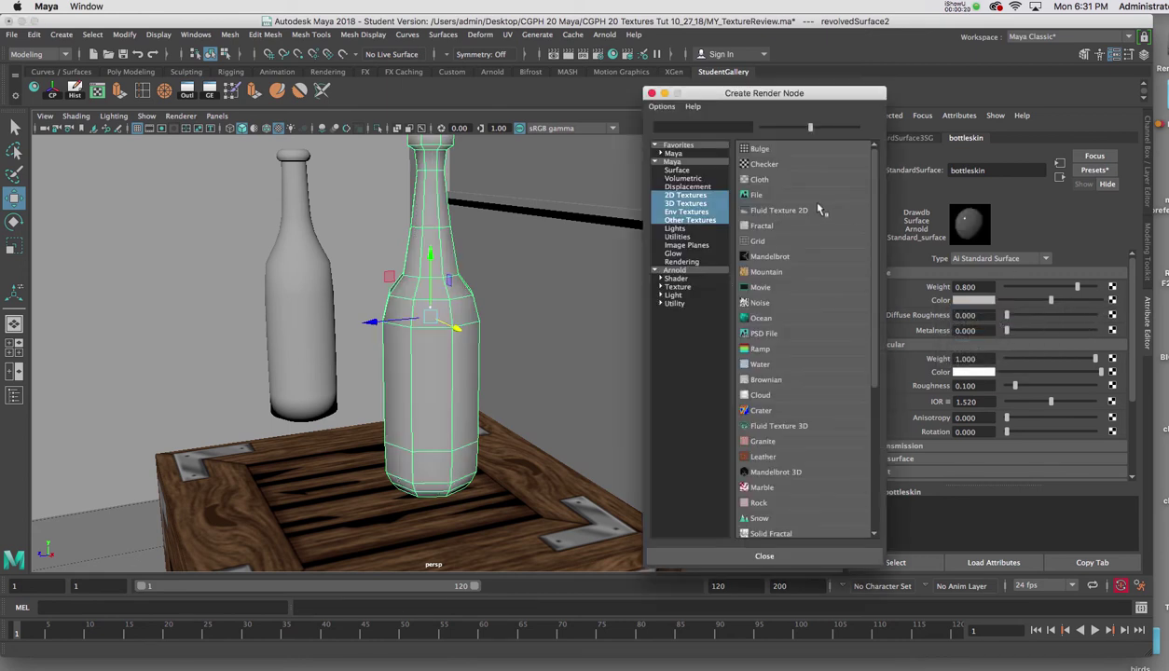
click(785, 197)
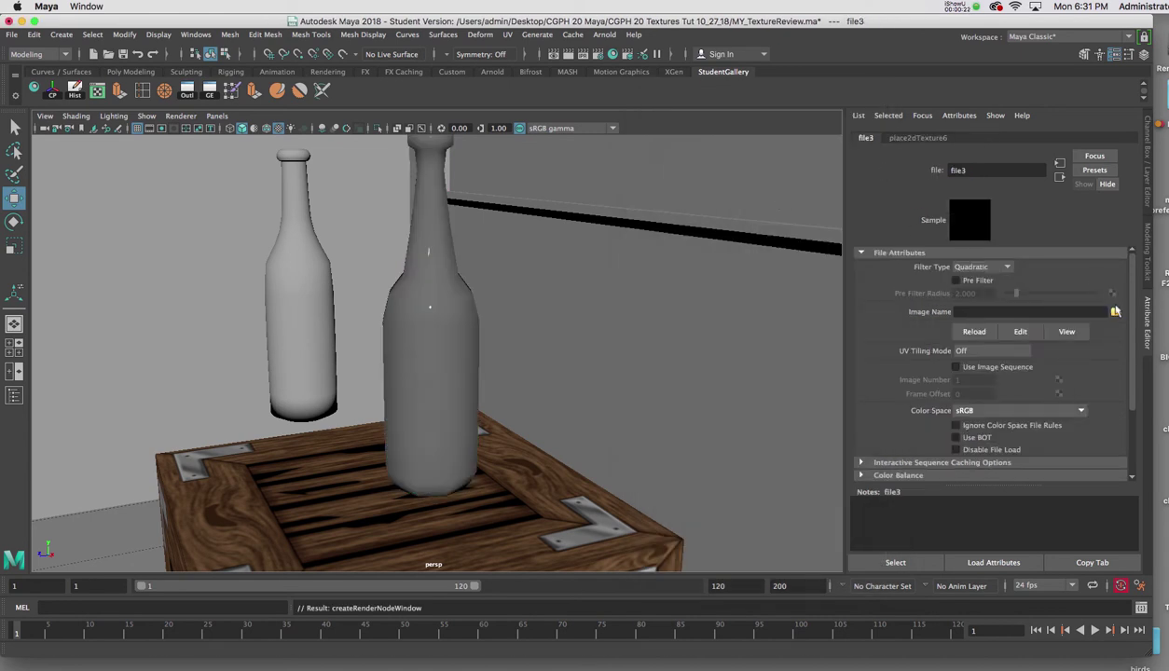
click(1115, 312)
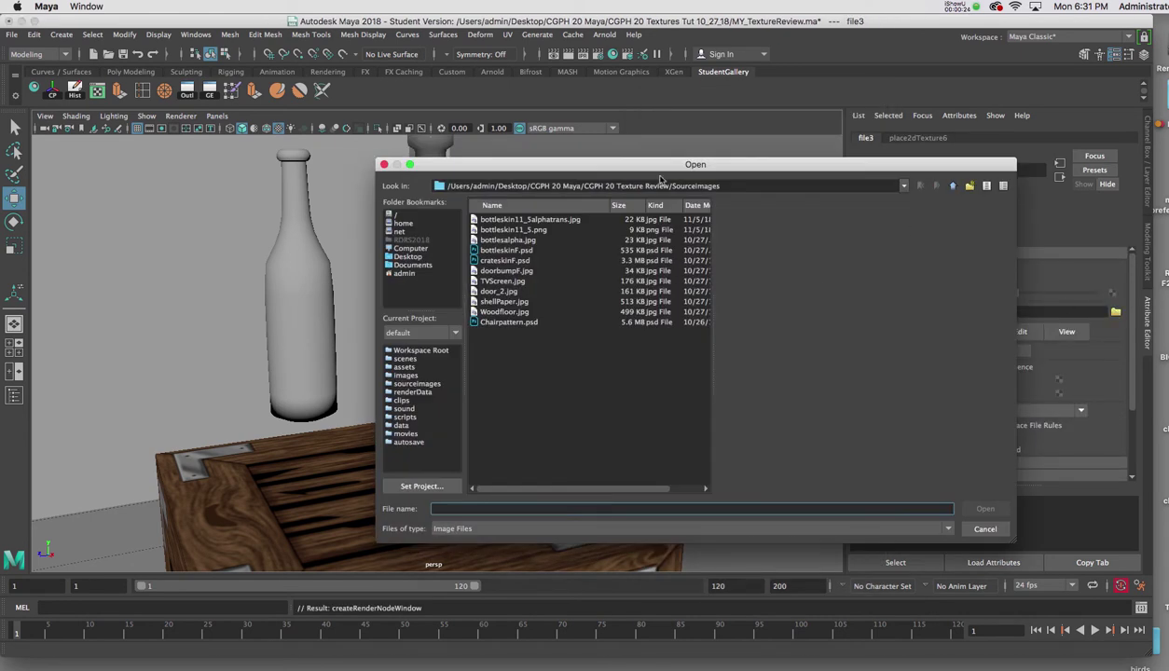
drag(655, 170, 654, 167)
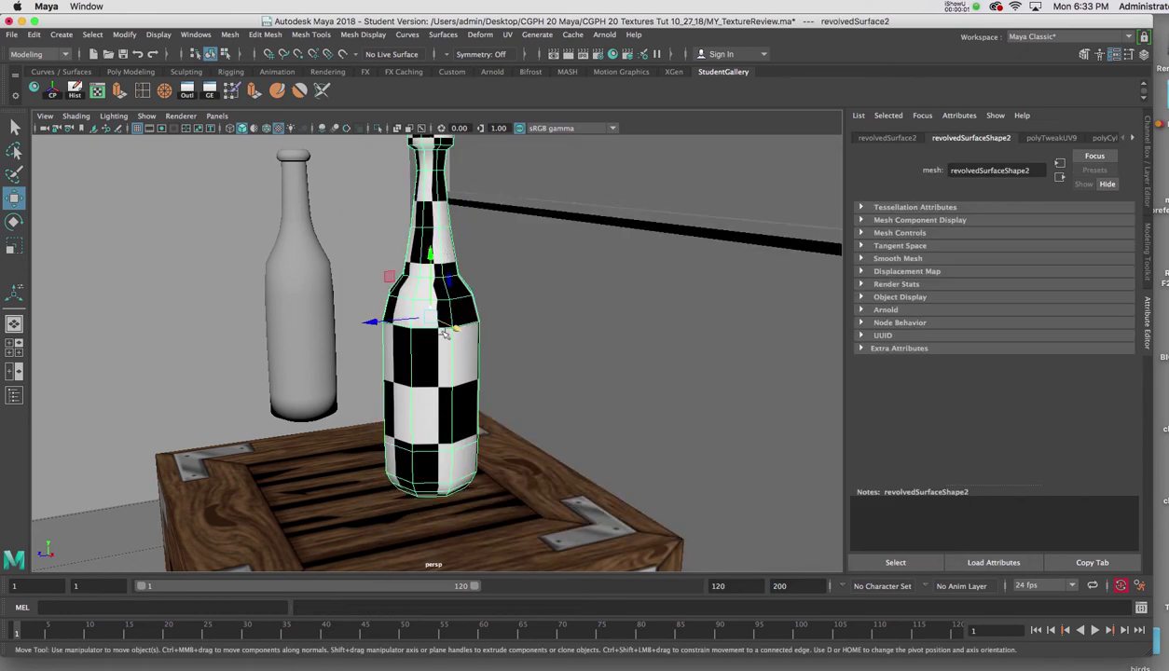
Step: In Maya, disconnect the checker from the bottleskin material's base colour and connect a File texture using bottleskin11_5.psd
right_drag(433, 308, 431, 605)
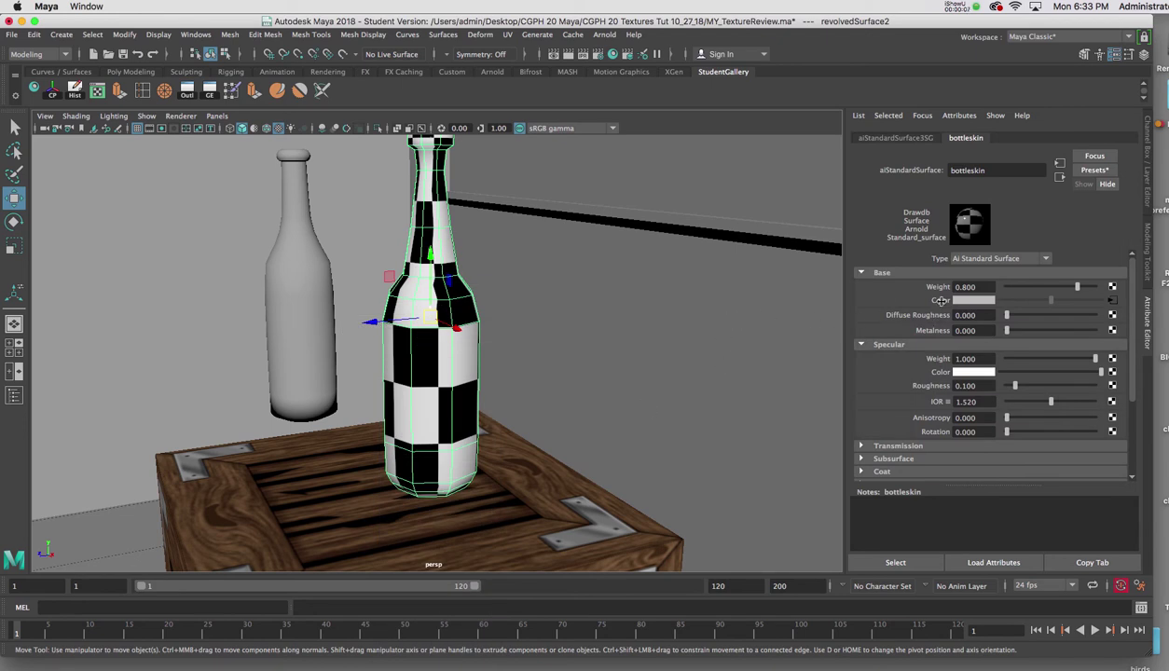
right_drag(940, 301, 977, 333)
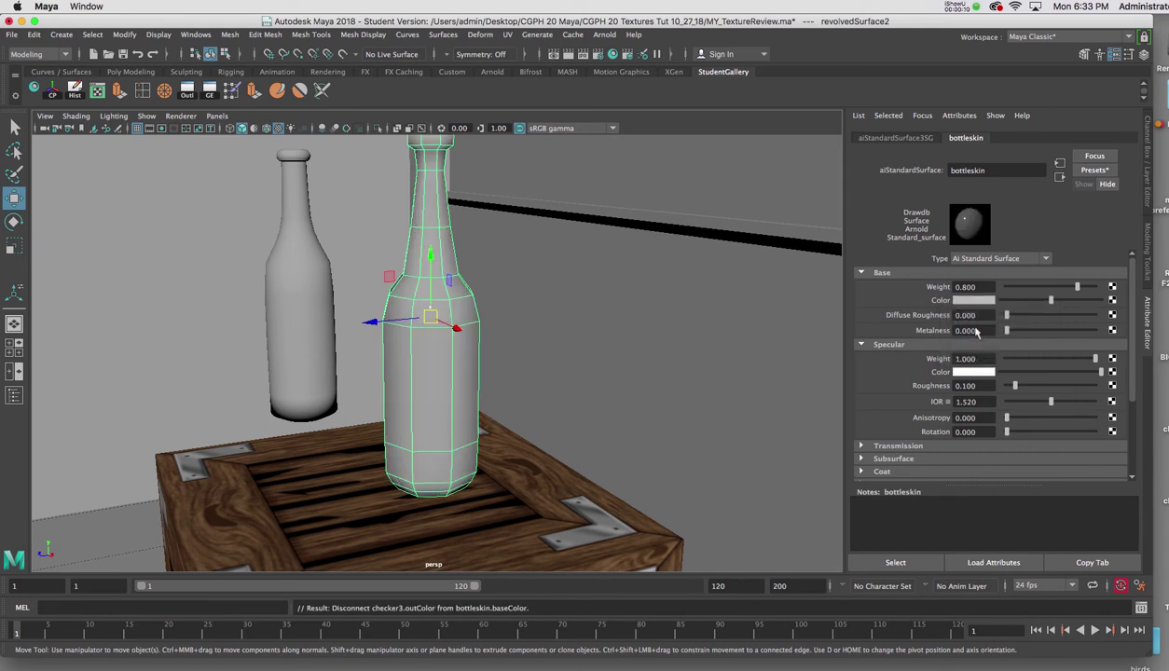
click(1112, 300)
click(751, 196)
click(1115, 311)
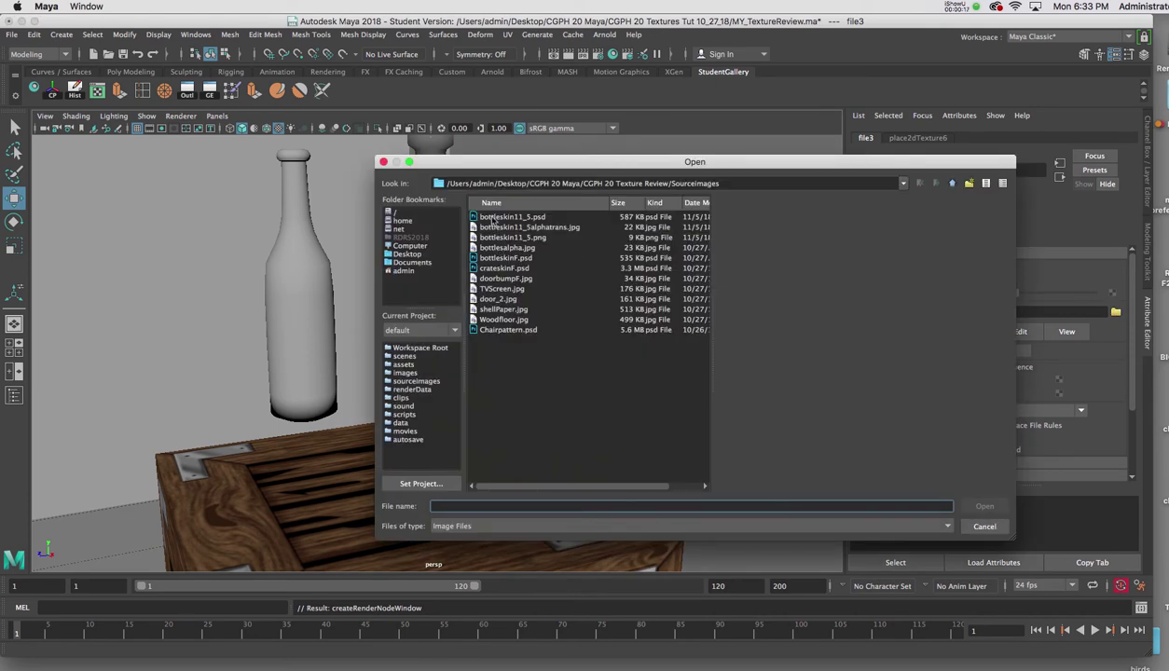
click(492, 218)
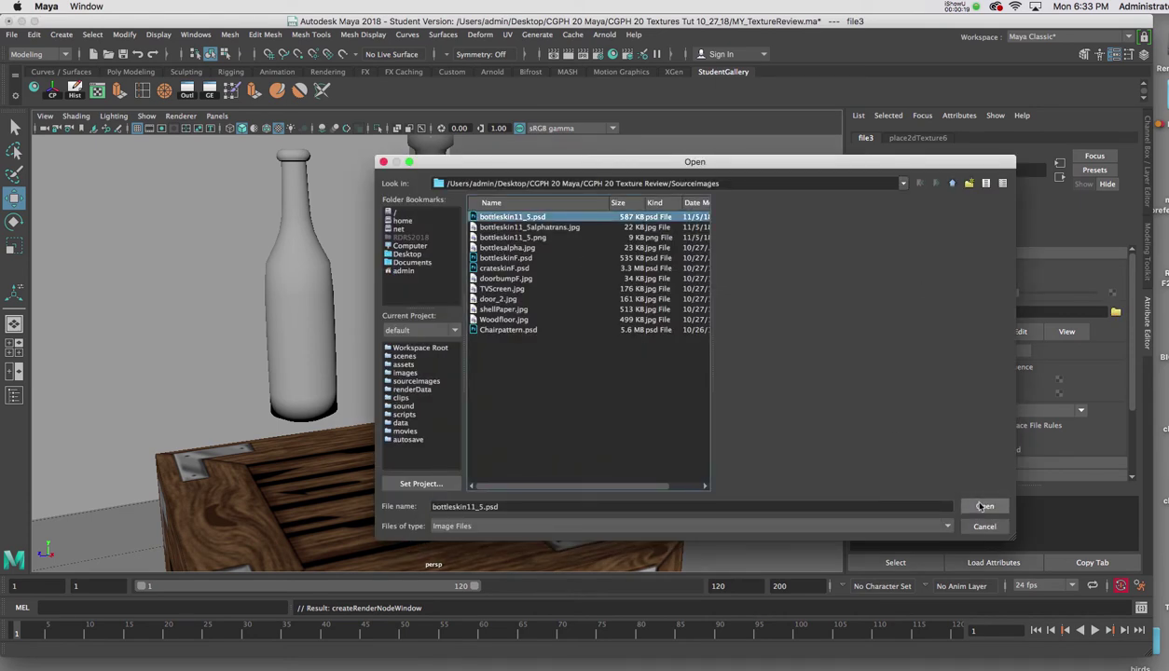
click(974, 504)
Step: Rotate the textured bottle around its vertical axis so the label faces the front of the crate
alt+drag(489, 349, 455, 316)
click(459, 318)
click(562, 319)
alt+drag(569, 319, 437, 351)
click(437, 352)
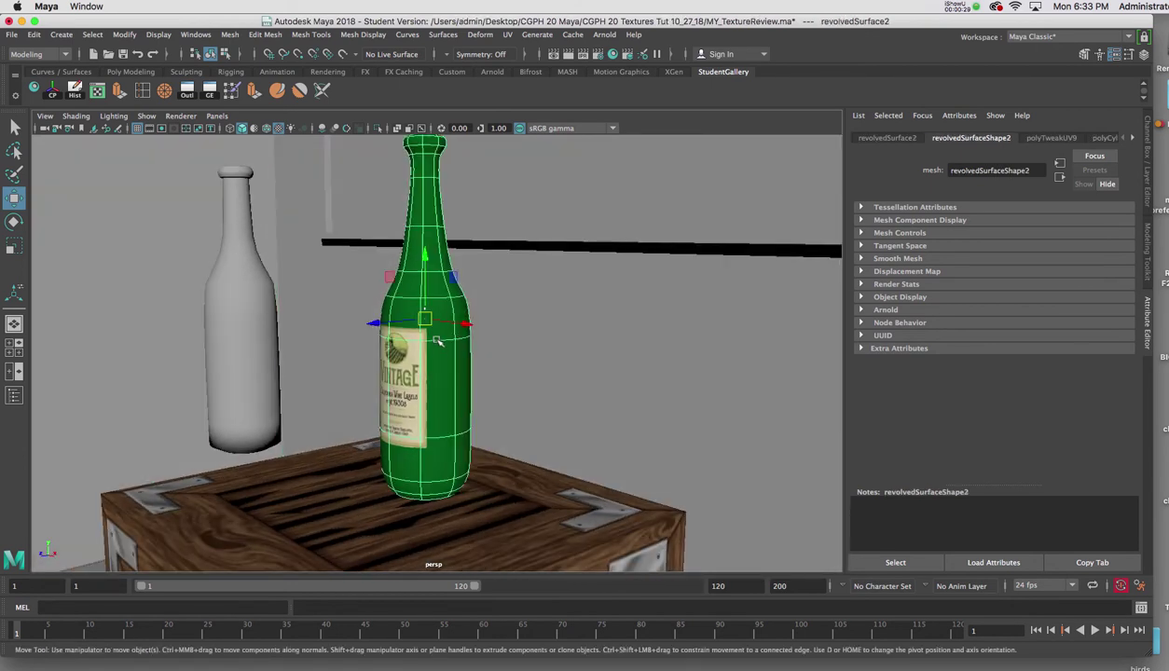
key(e)
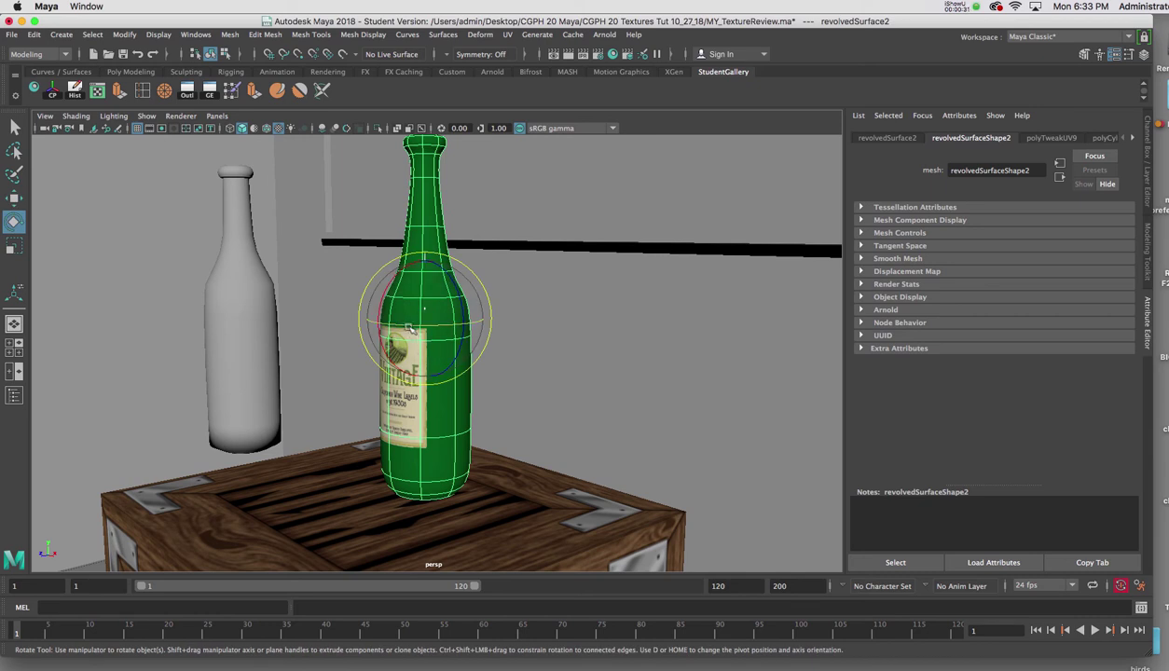
drag(415, 325, 471, 352)
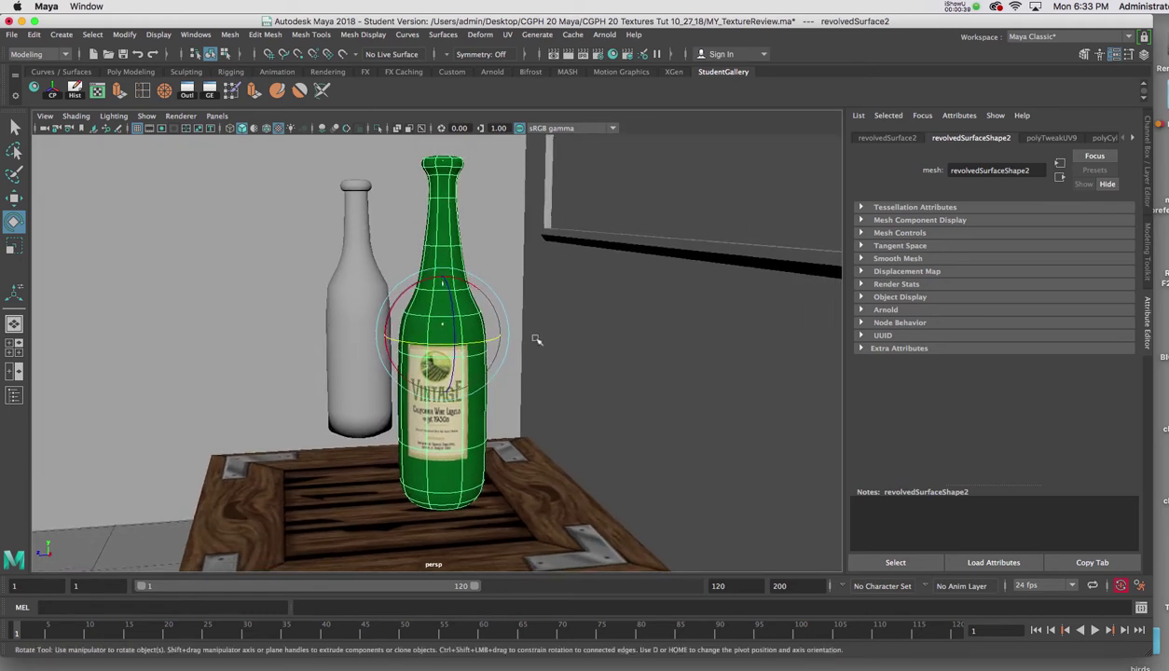
Step: Connect a File texture using bottleskin11_5alphatrans.jpg to the Opacity of the bottleskin material's geometry settings
right_drag(451, 249, 470, 552)
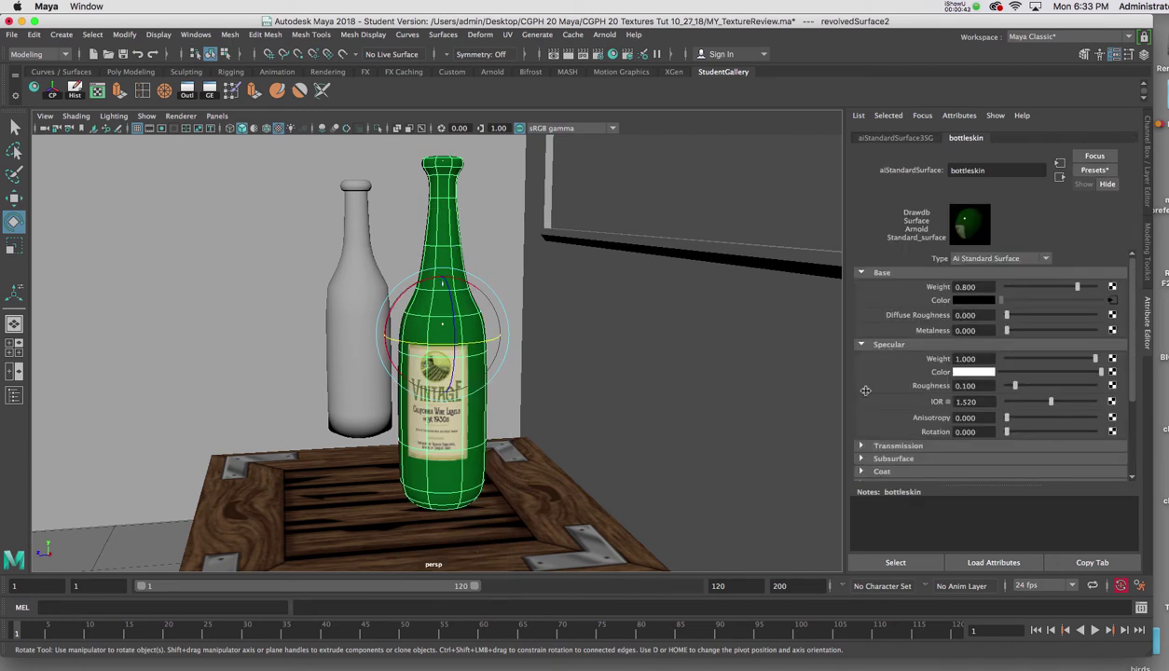
scroll(995, 404, down, 5)
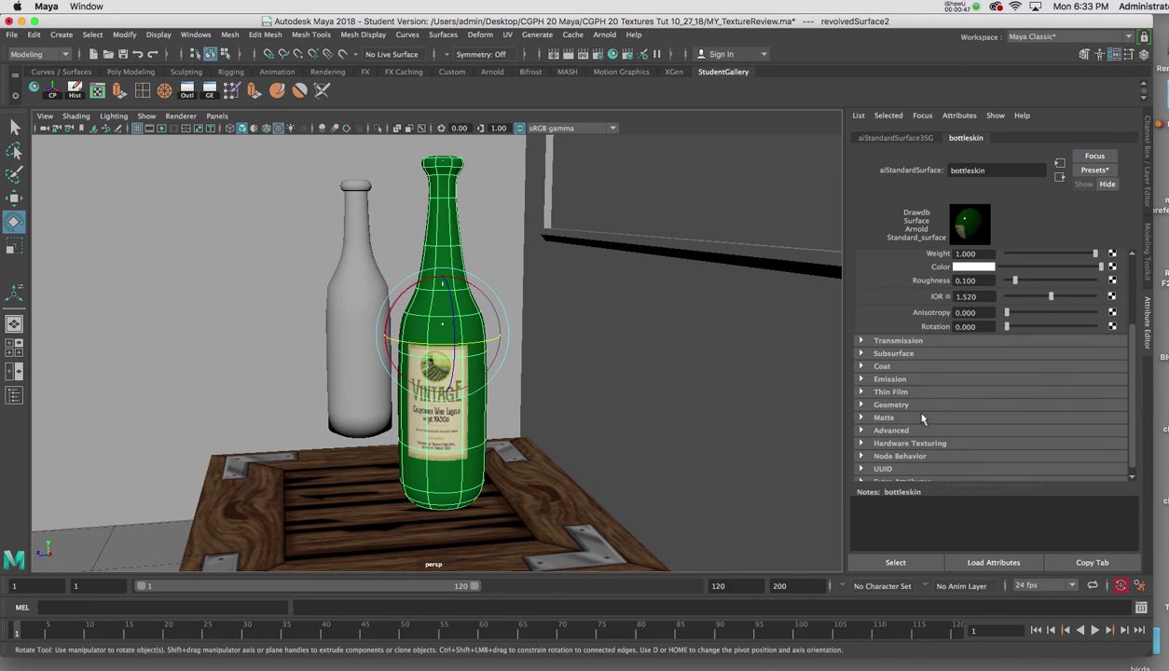
click(862, 406)
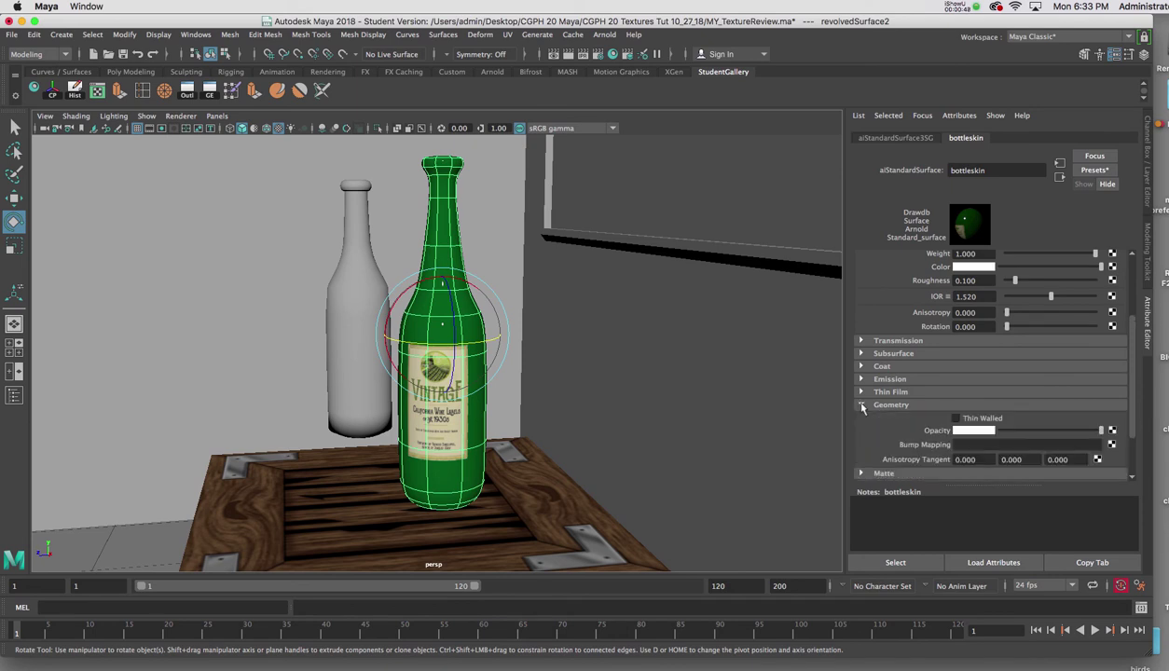
click(1111, 431)
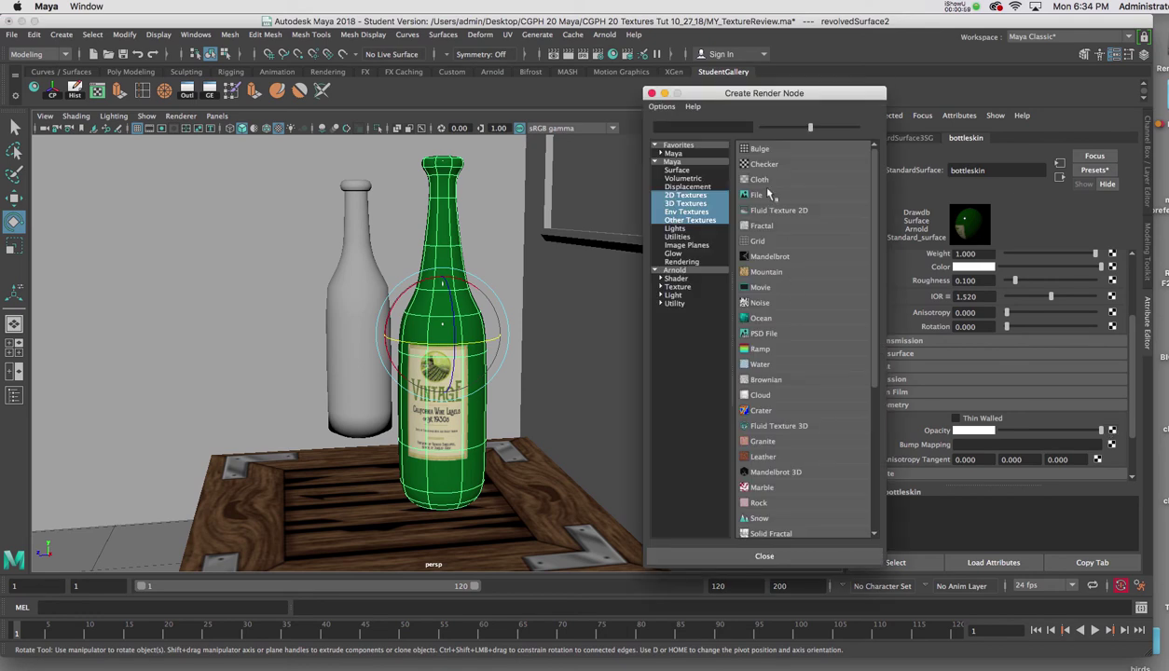
click(757, 194)
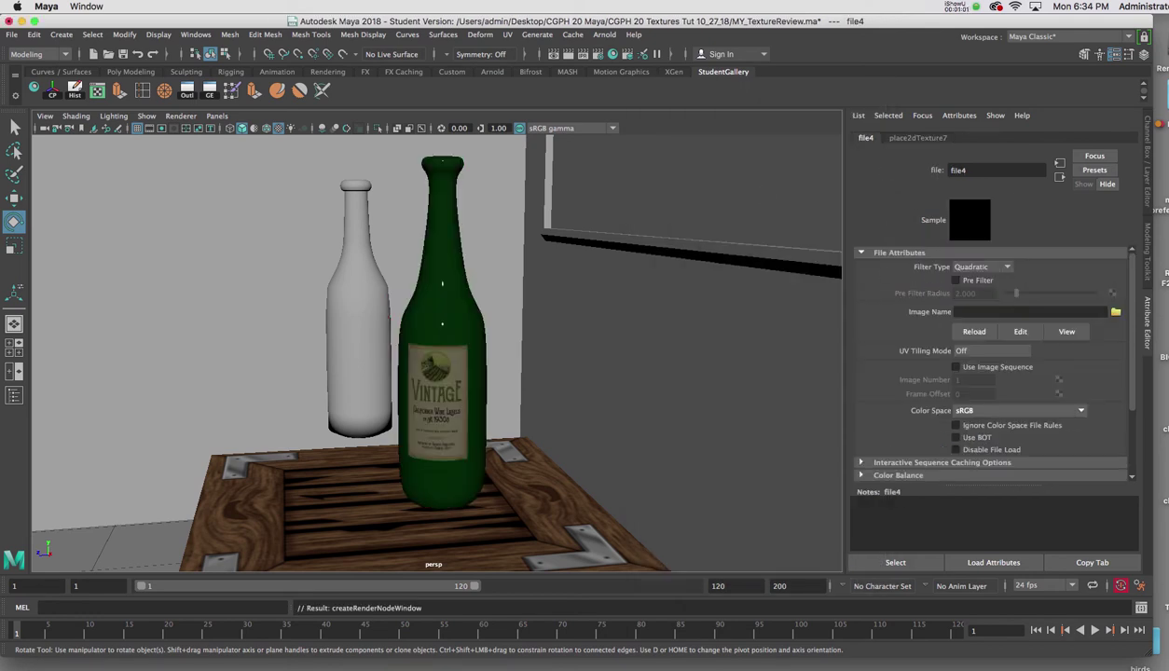
click(1116, 313)
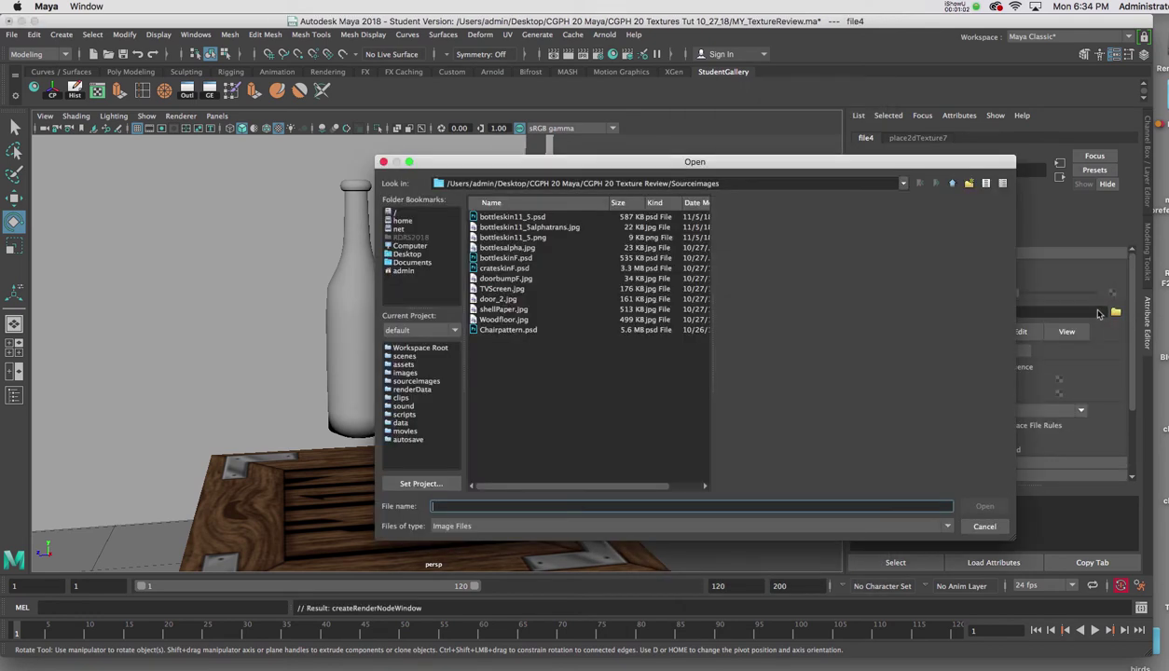
click(548, 228)
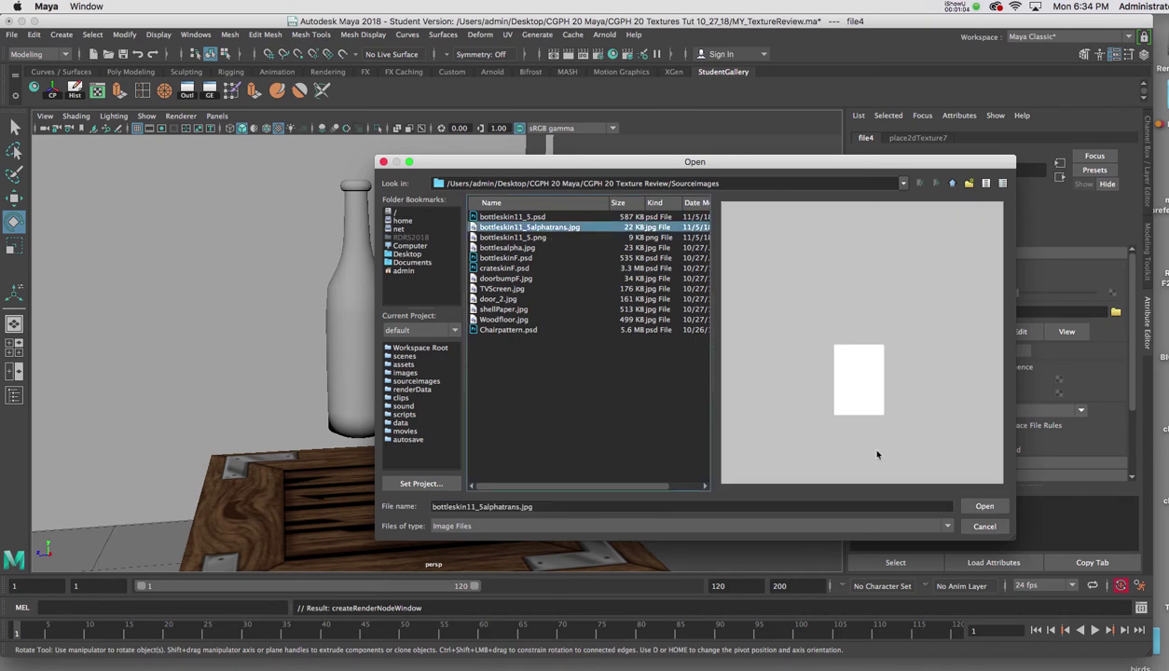
click(979, 507)
Step: Turn off Opaque in the Arnold attributes of the green bottle's shape
alt+drag(549, 334, 522, 347)
alt+drag(583, 381, 541, 373)
alt+middle_drag(554, 392, 551, 363)
alt+drag(551, 363, 520, 350)
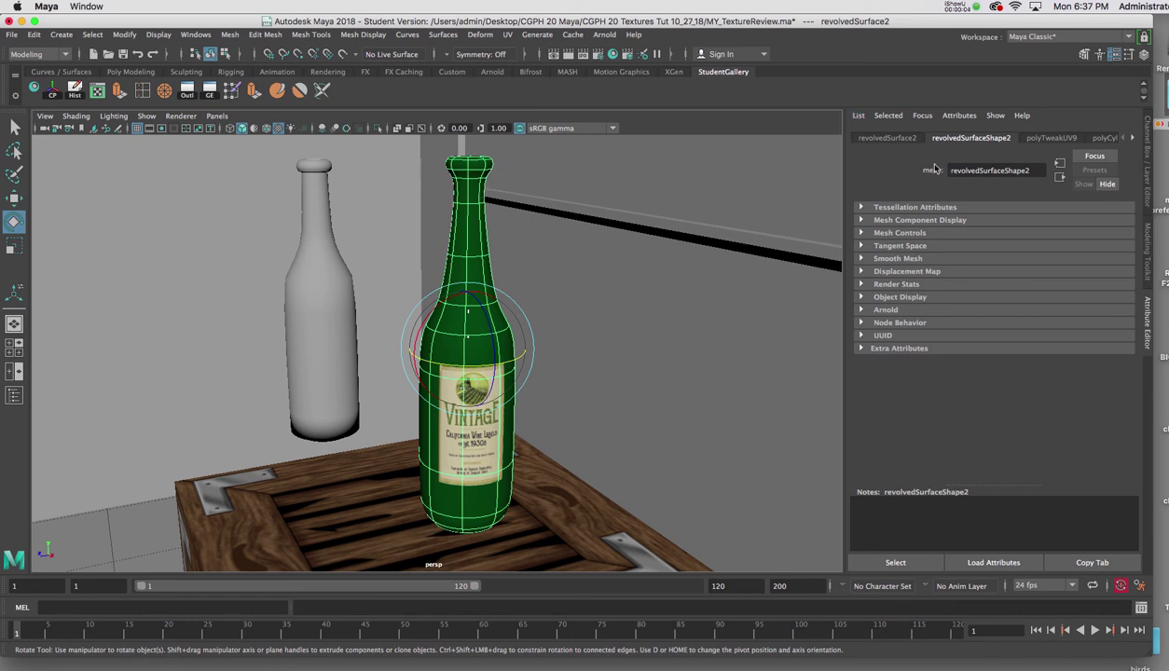
click(862, 310)
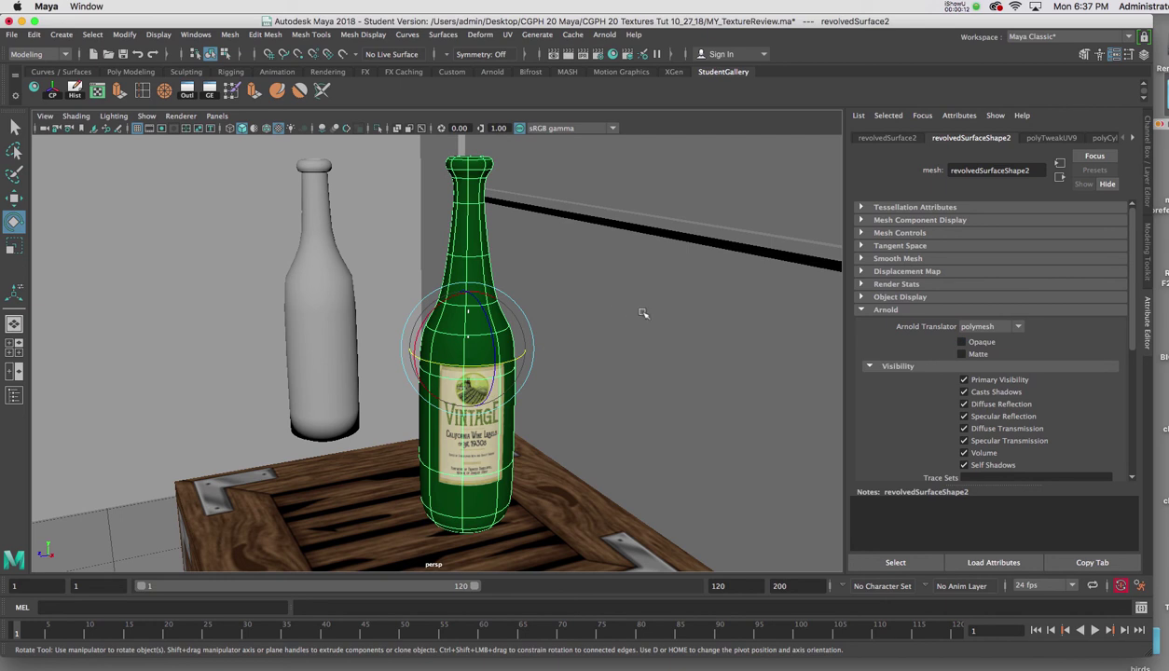
mouse_move(642, 313)
alt+mouse_down()
mouse_move(589, 340)
mouse_move(613, 334)
mouse_move(592, 342)
mouse_move(595, 319)
mouse_move(632, 319)
alt+mouse_up()
alt+right_drag(647, 334, 562, 230)
alt+middle_drag(561, 229, 633, 248)
alt+drag(633, 248, 643, 344)
alt+right_drag(642, 344, 632, 324)
alt+drag(631, 323, 624, 308)
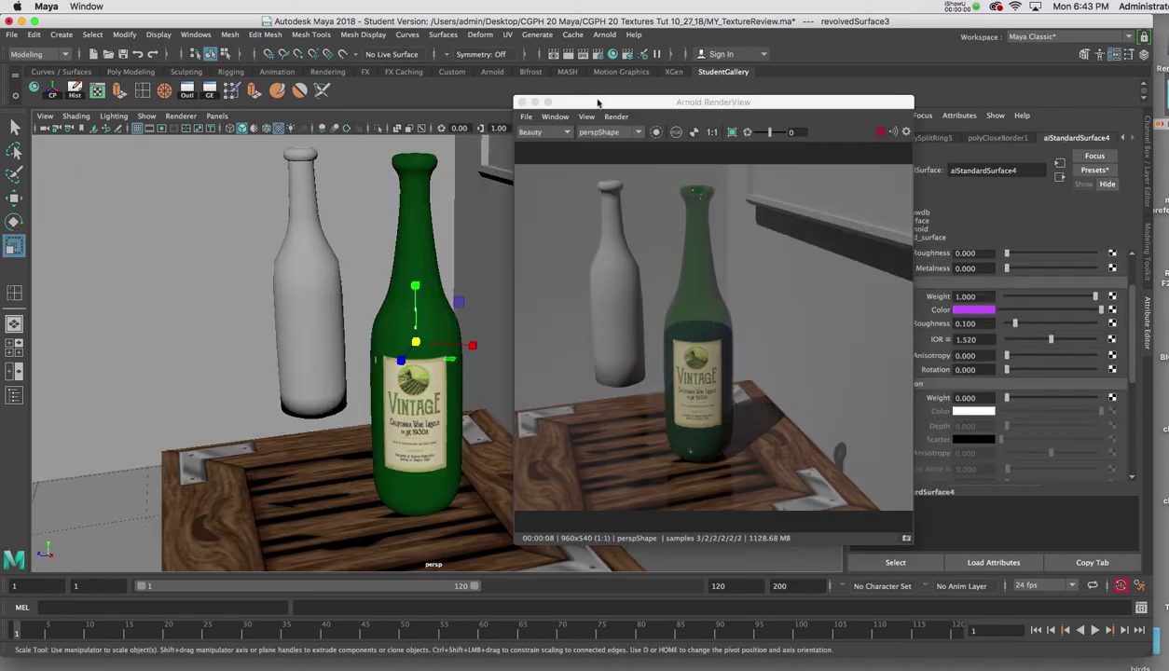
drag(597, 102, 591, 101)
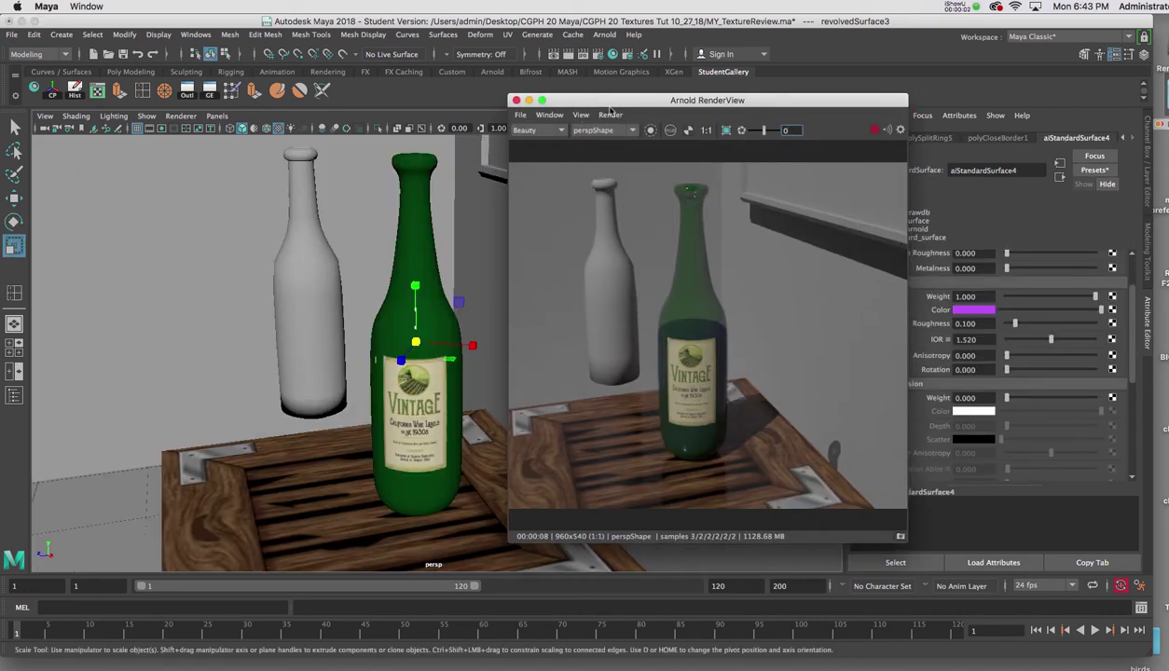
drag(608, 105, 601, 97)
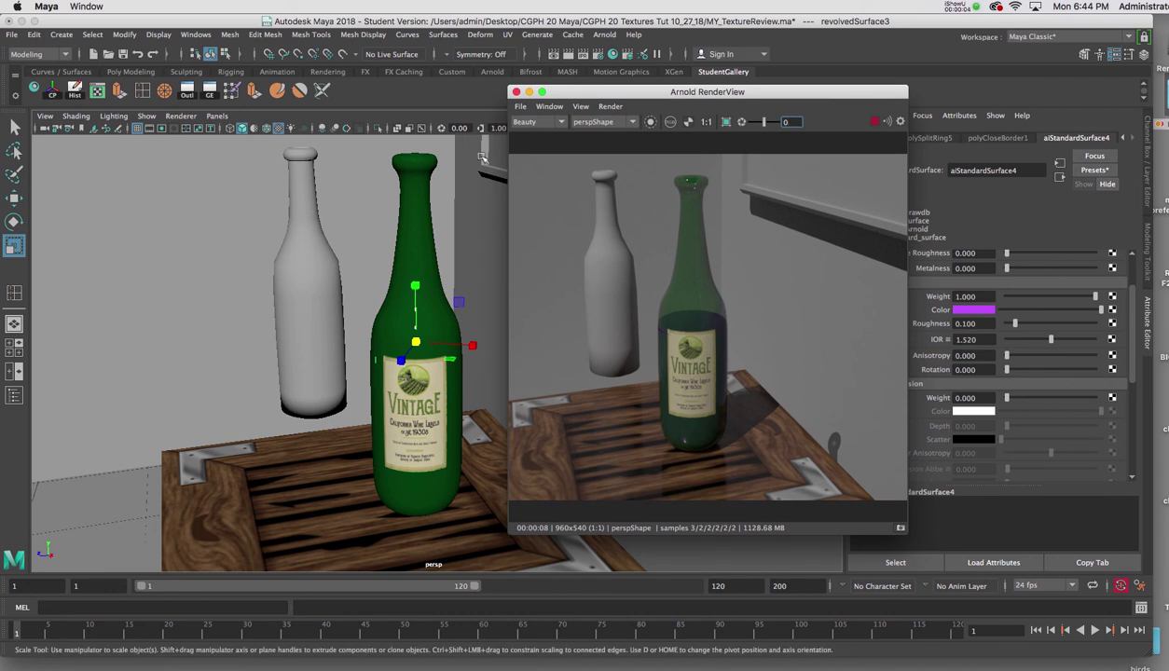